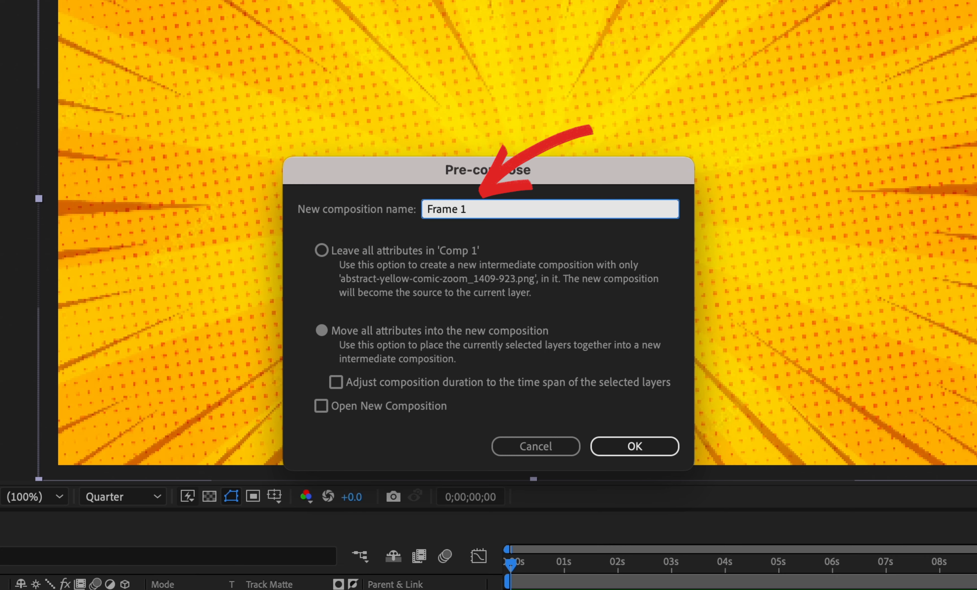
Confirm pre-composing the background layer into a new composition named Frame 1
key("Return")
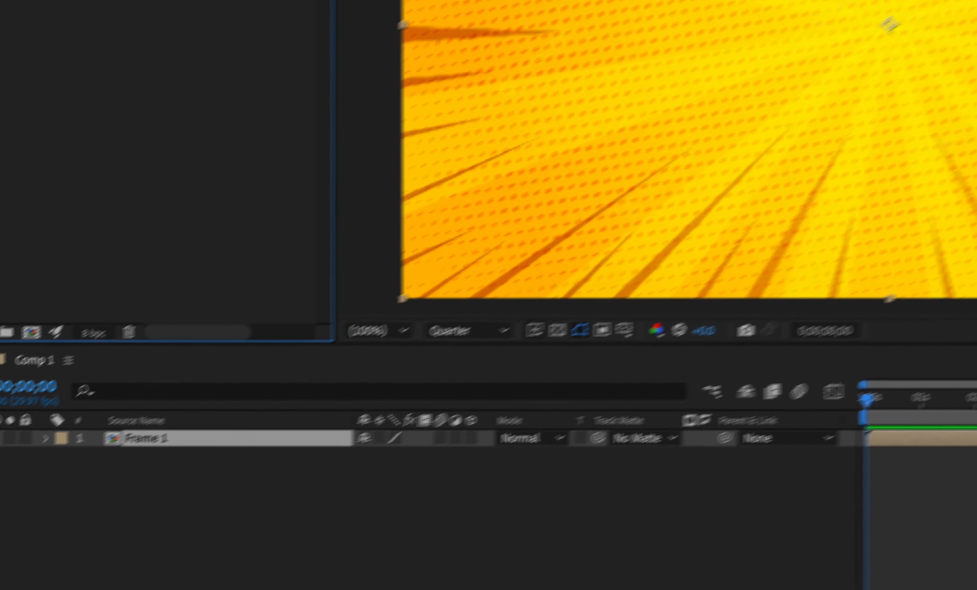
Rename the background layer Yellow BG and set its label color to Yellow
double_click(175, 439)
left_click(174, 439)
key("Return")
type("Yellow BG")
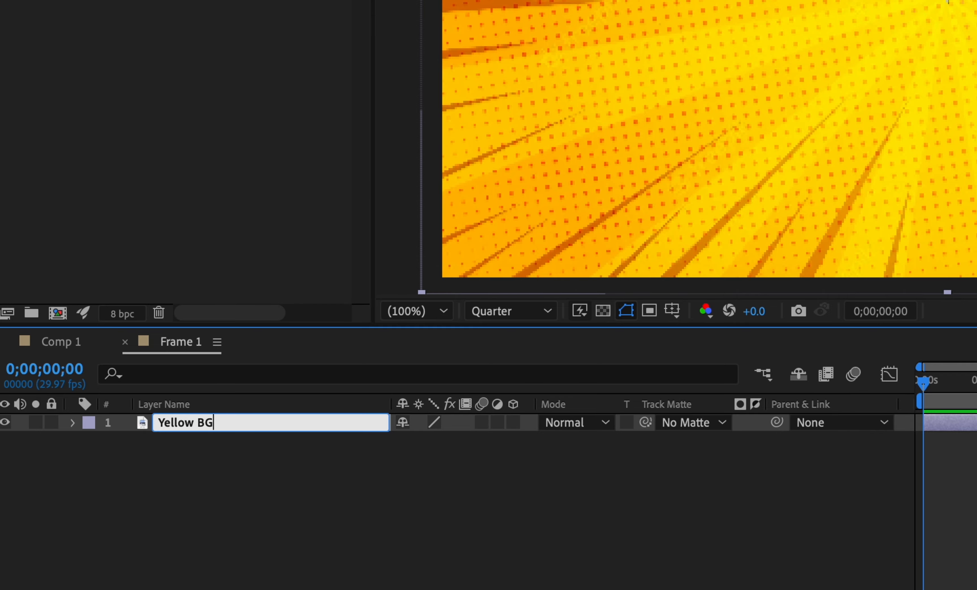
left_click(89, 423)
left_click(163, 266)
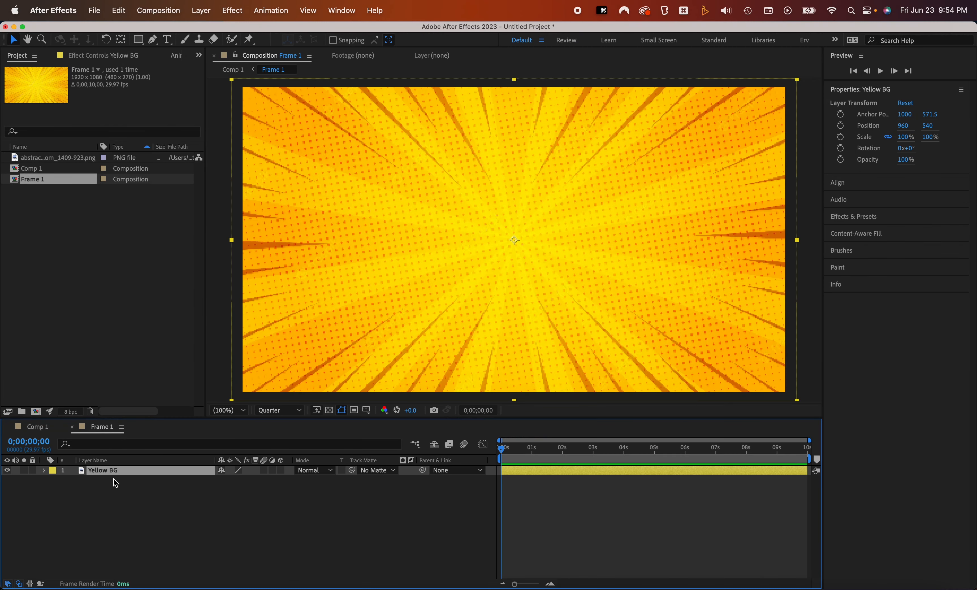
Import Untitled-2.png from the ASSETS folder into Frame 1 and fit it to the composition height
key("super+Tab")
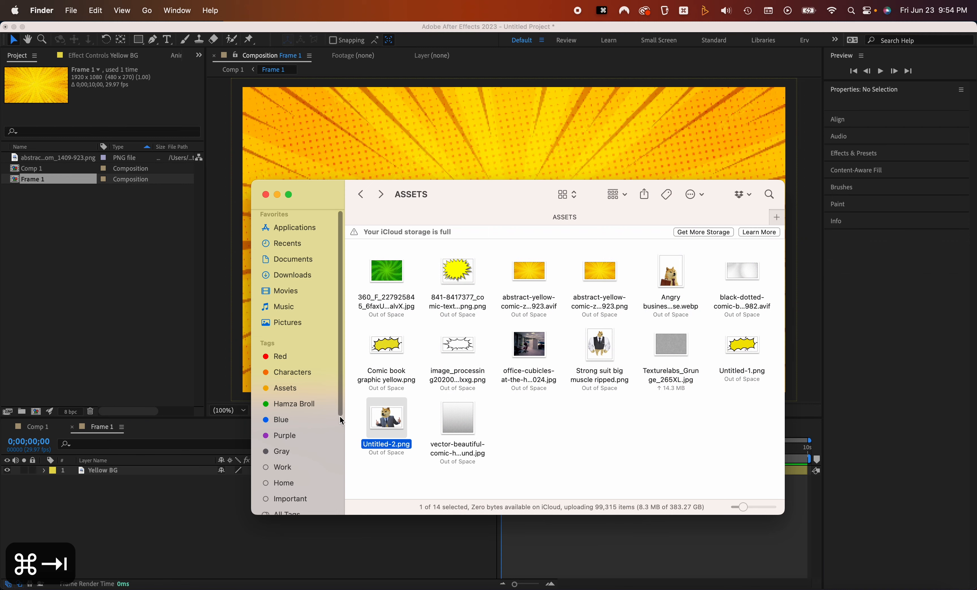
left_click_drag(386, 418, 128, 490)
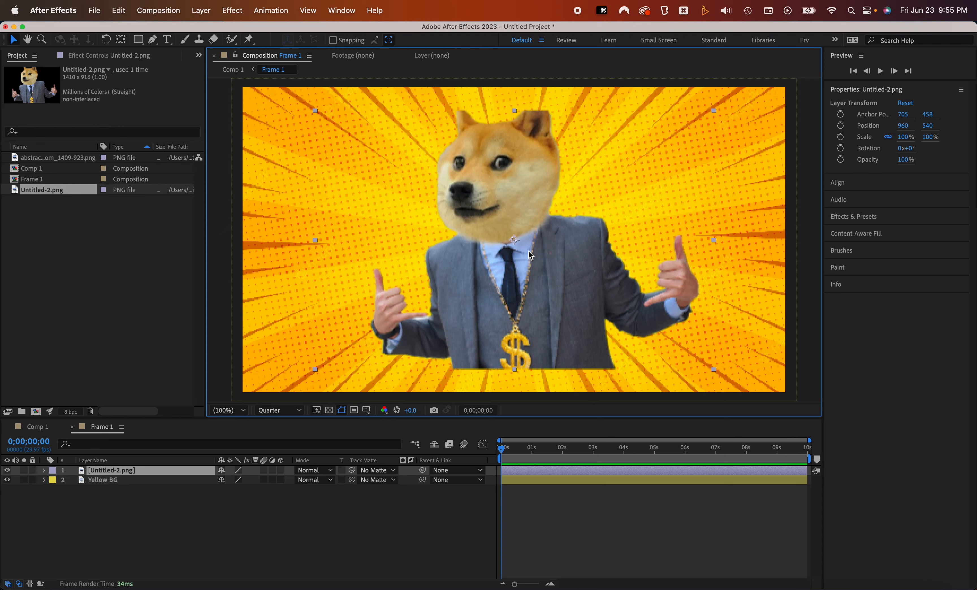
key("alt+shift+super+g")
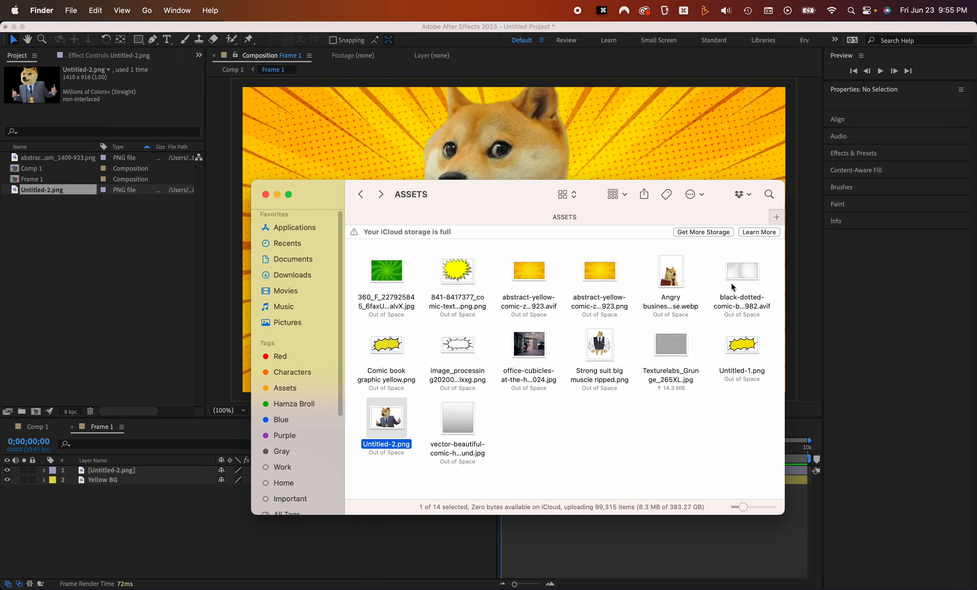
Add the black dotted halftone image to the composition and fit it to fill the frame
left_click_drag(732, 287, 402, 276)
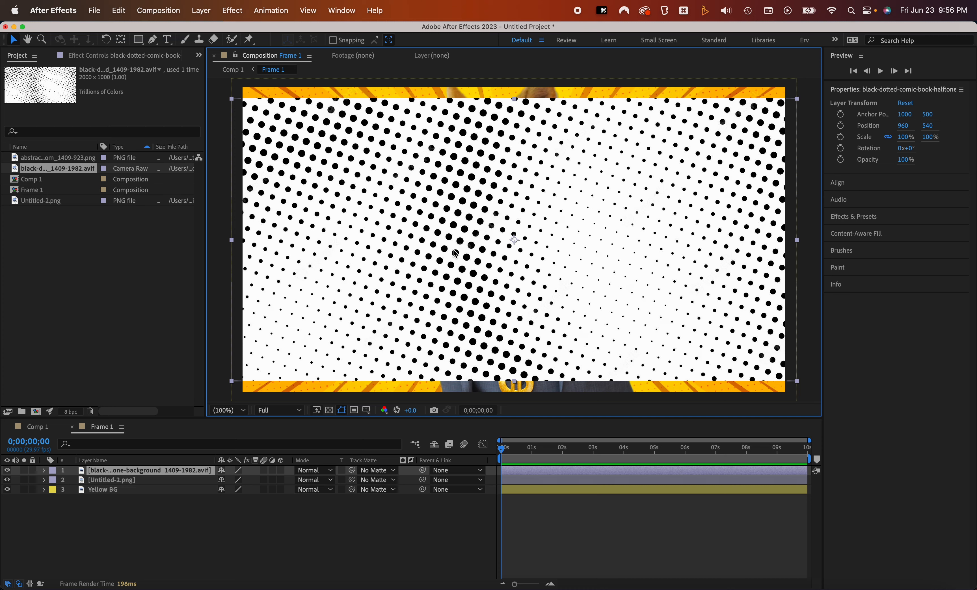
key("alt+shift+super+g")
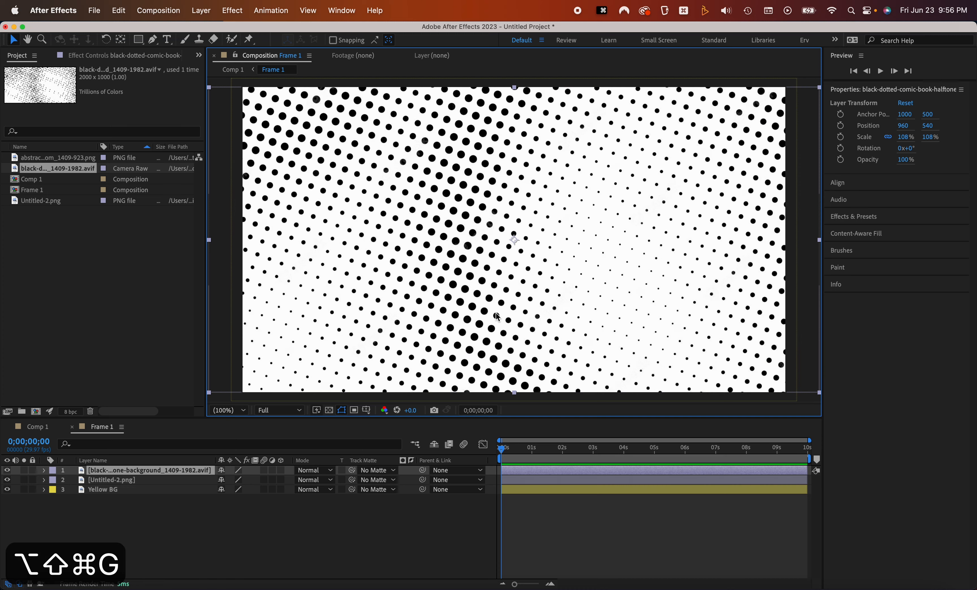
Set the halftone layer's blend mode to Soft Light
left_click(312, 470)
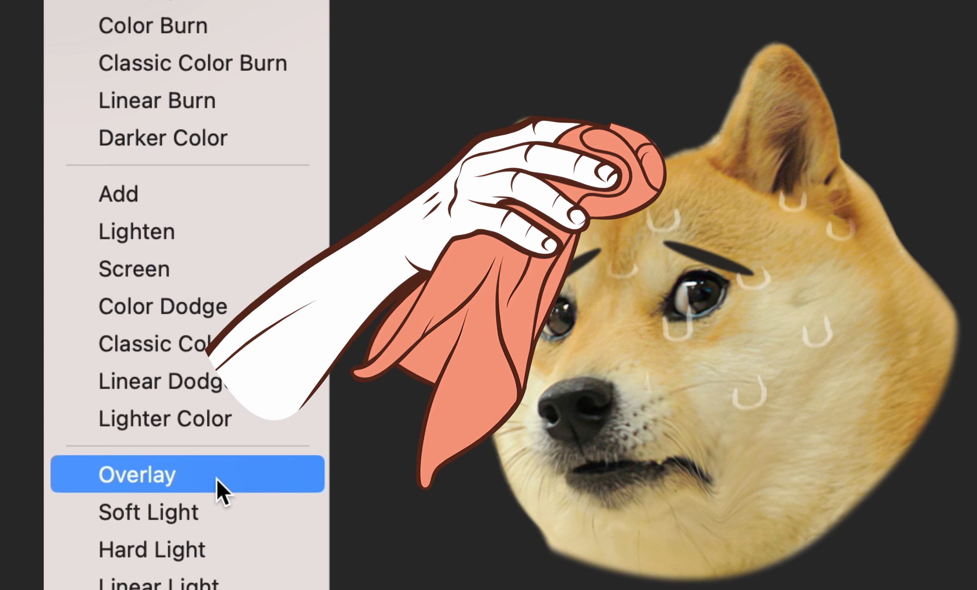
key("shift+minus")
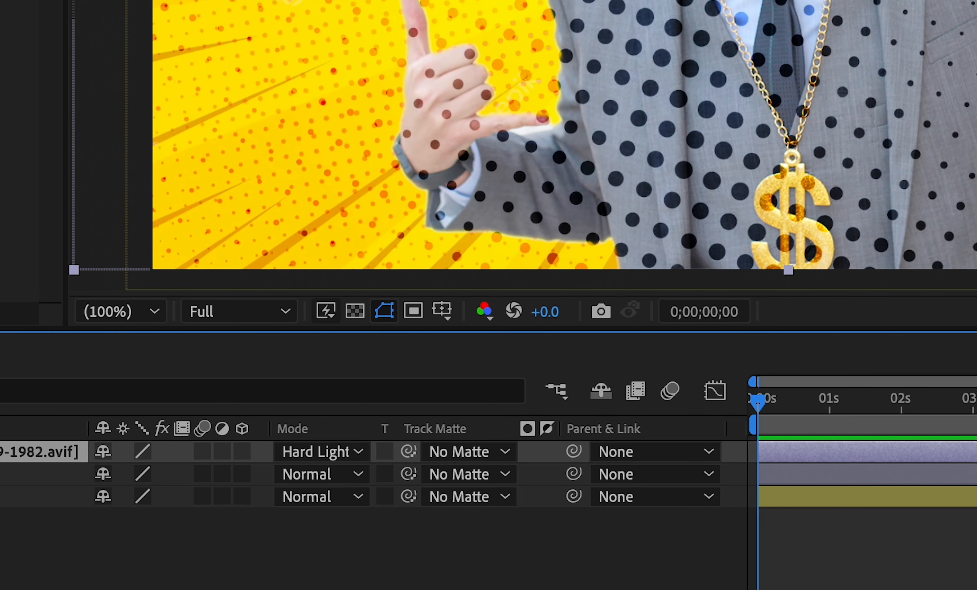
key("shift+minus")
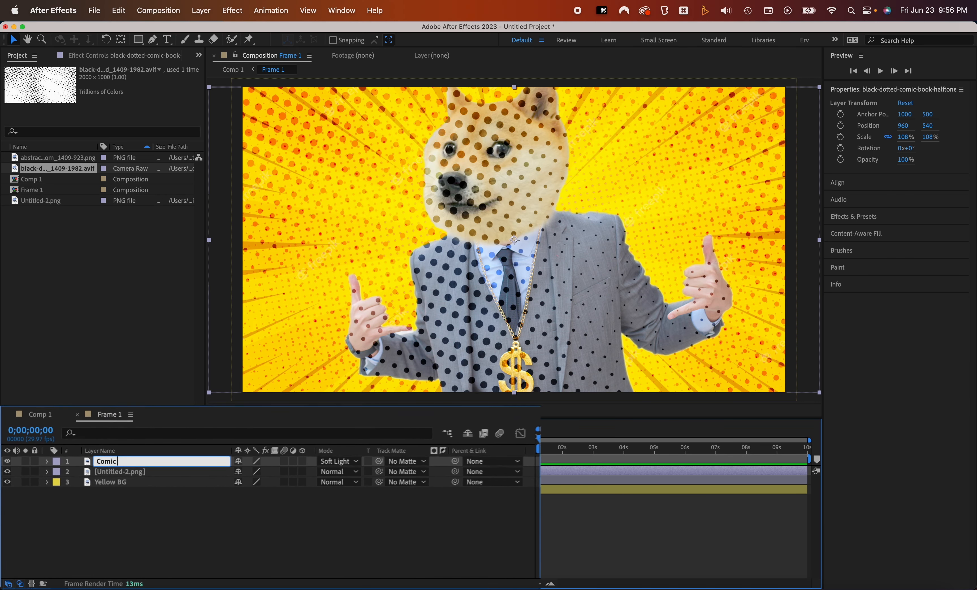
Rename the Untitled-2 layer Doge 1
left_click(224, 425)
key("Return")
key("super+a")
type("Doge 1")
key("Return")
Set the Comic Book Dots layer's opacity to 10%
left_click(235, 414)
key("t")
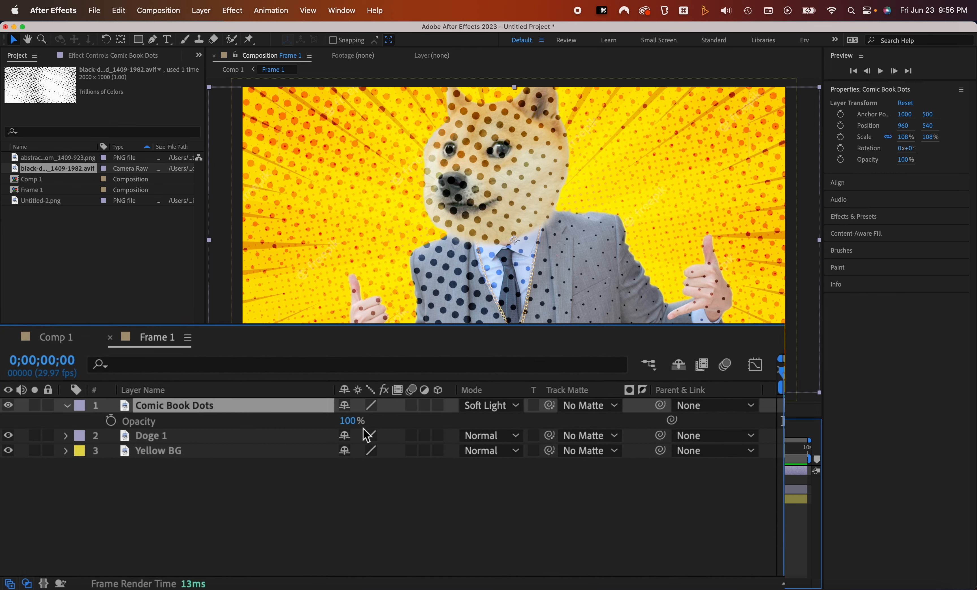
left_click_drag(352, 420, 286, 429)
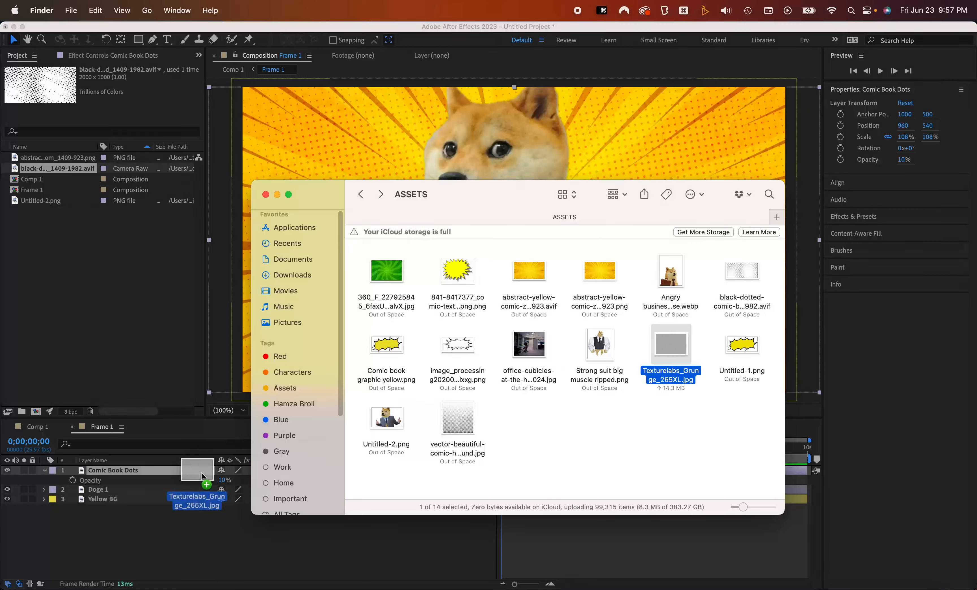
Add the Texturelabs_Grunge_265XL.jpg texture on top and set its blend mode to Soft Light
left_click_drag(196, 539, 223, 484)
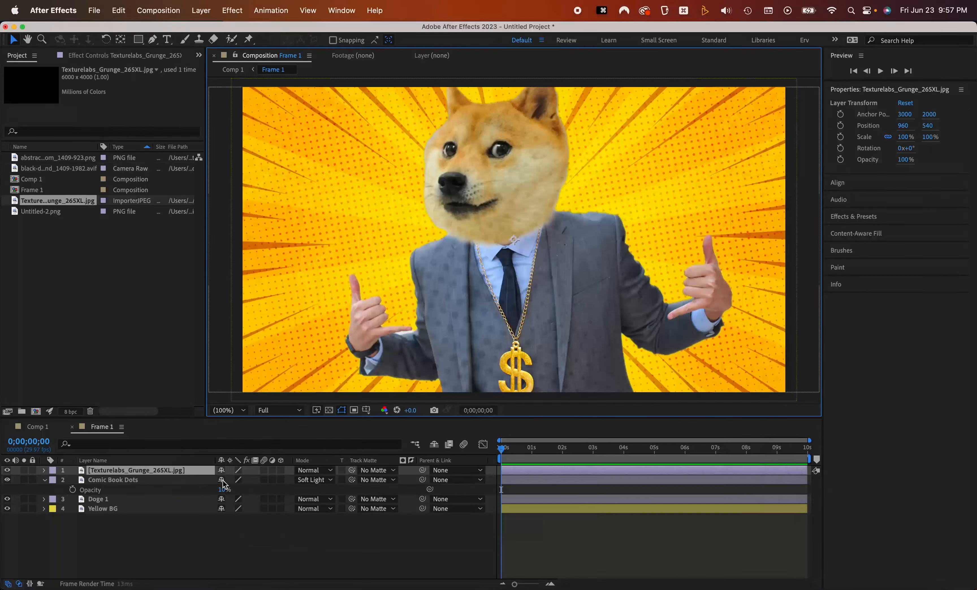
left_click(314, 470)
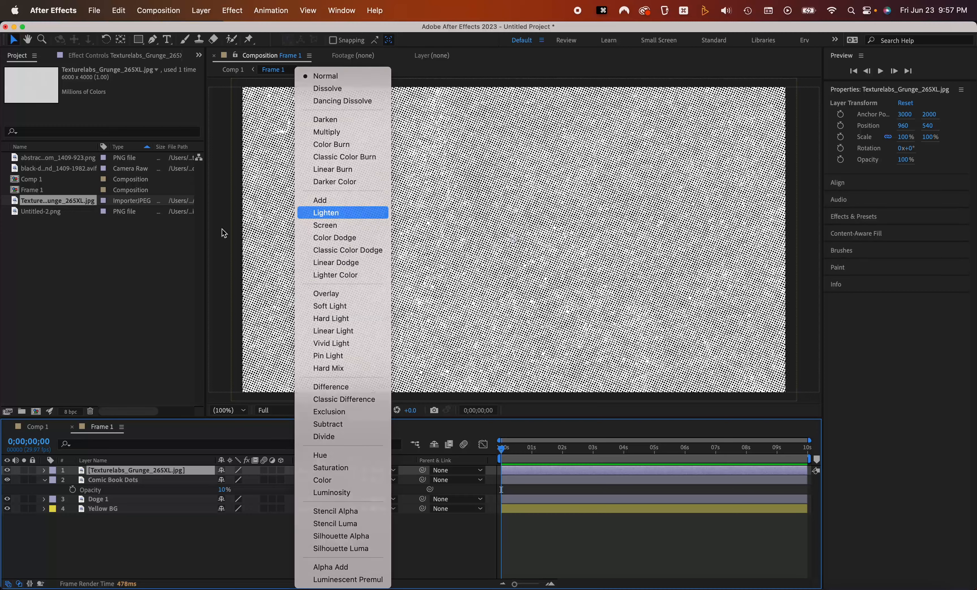
left_click(326, 213)
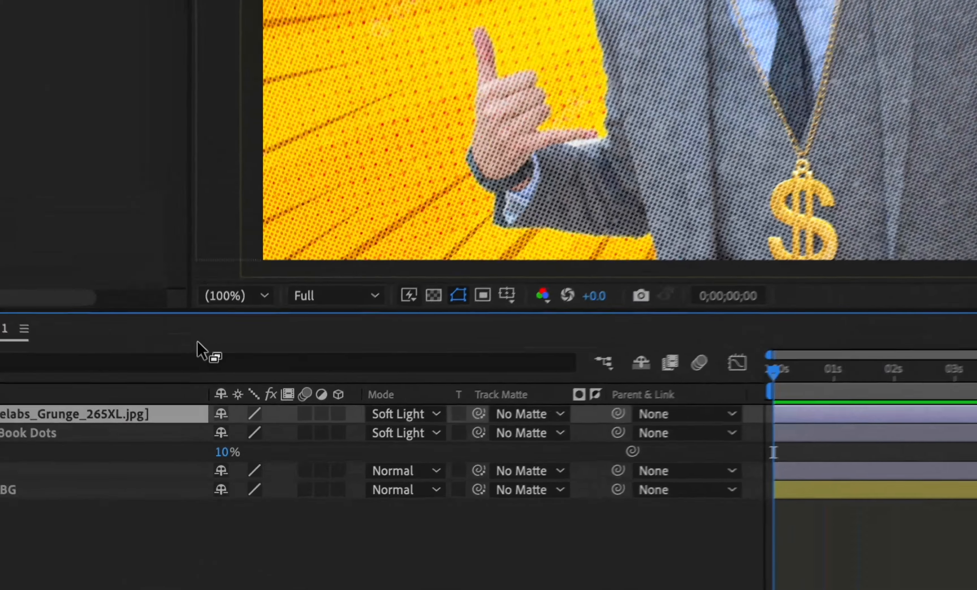
Set the grunge texture layer's opacity to 38%
key("t")
left_click_drag(221, 480, 189, 482)
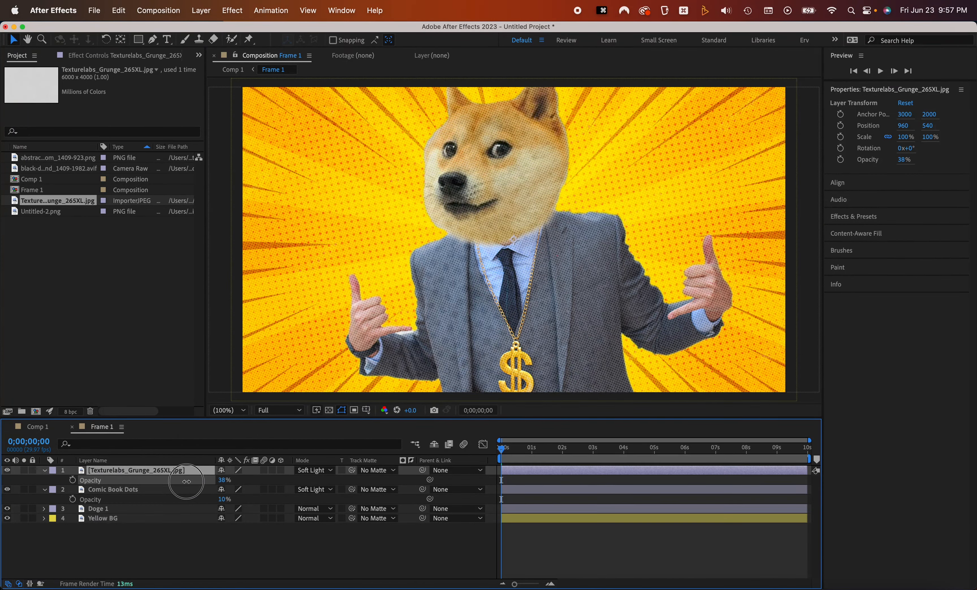
Duplicate the Frame 1 composition twice in the project
left_click(169, 572)
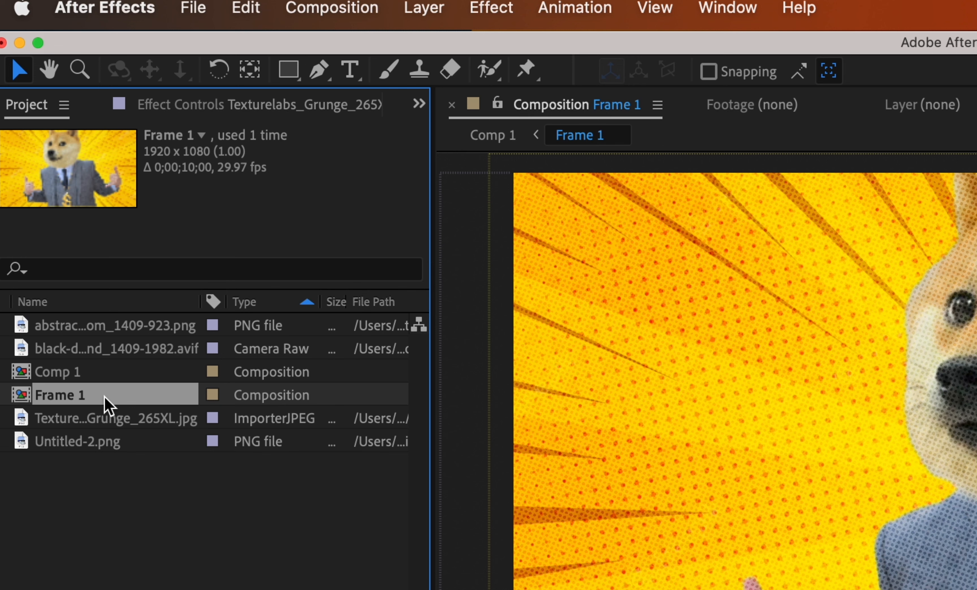
key("super+d")
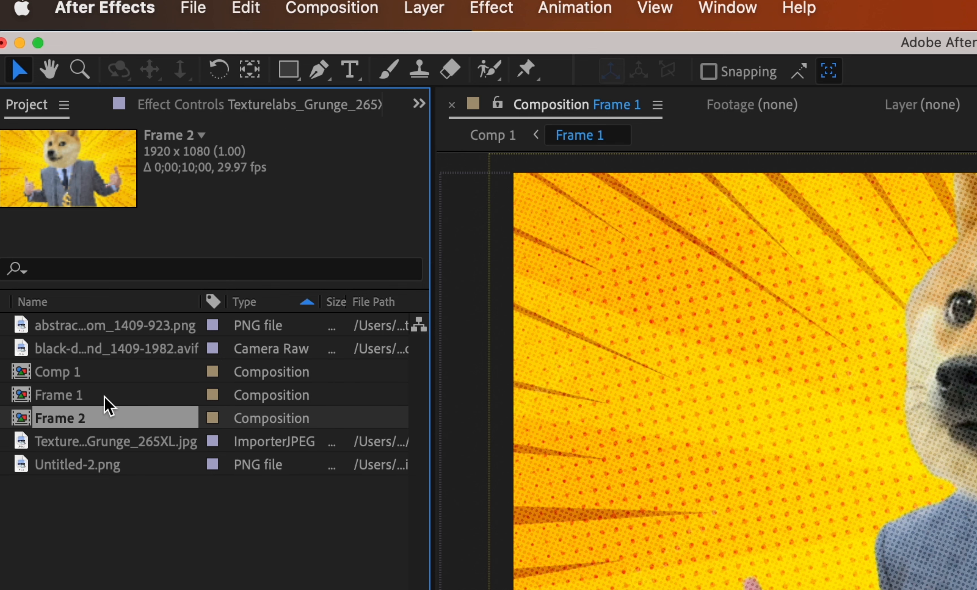
key("super+d")
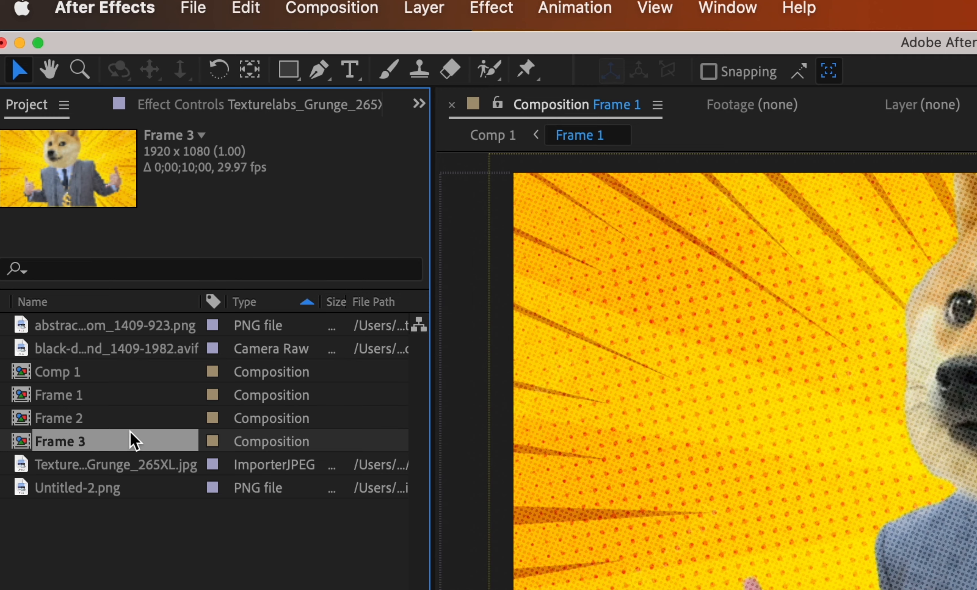
Open the Frame 2 composition and rename its texture layer Grunge texture
double_click(95, 418)
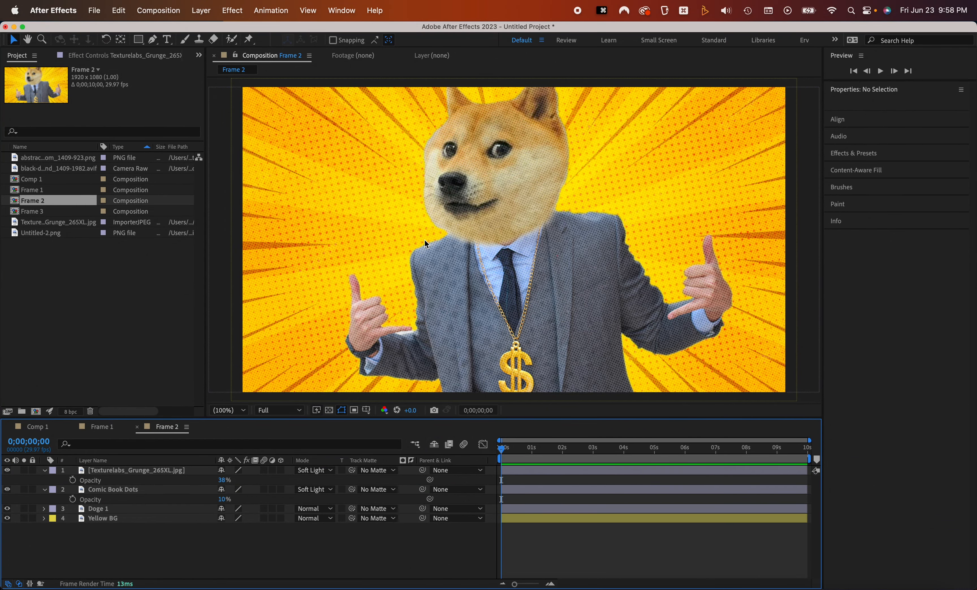
key("Return")
type("Grunge tex")
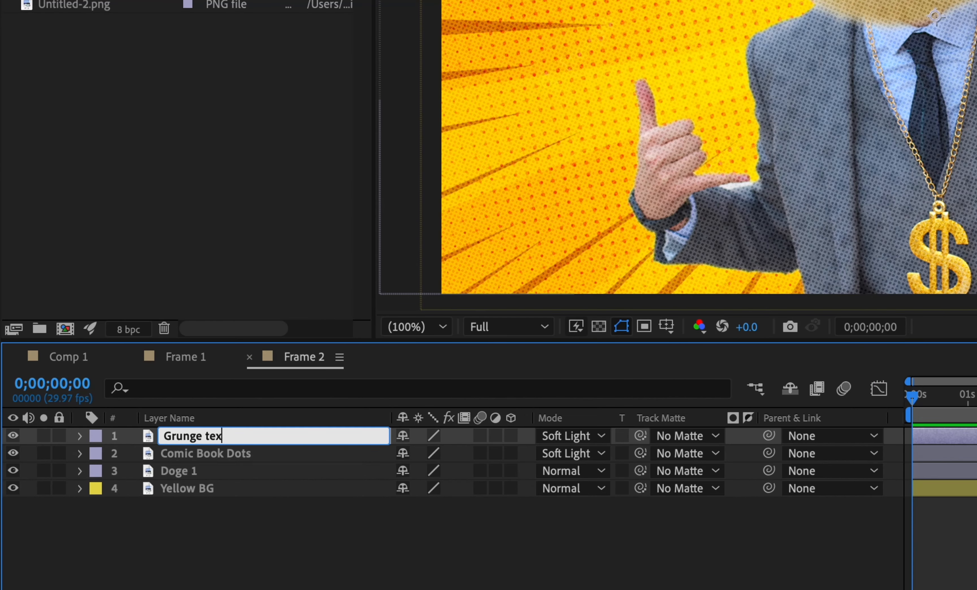
type("ture")
key("Return")
Preview images in the ASSETS folder and import the Angry businessman and green 360 background images into the project
key("super+Tab")
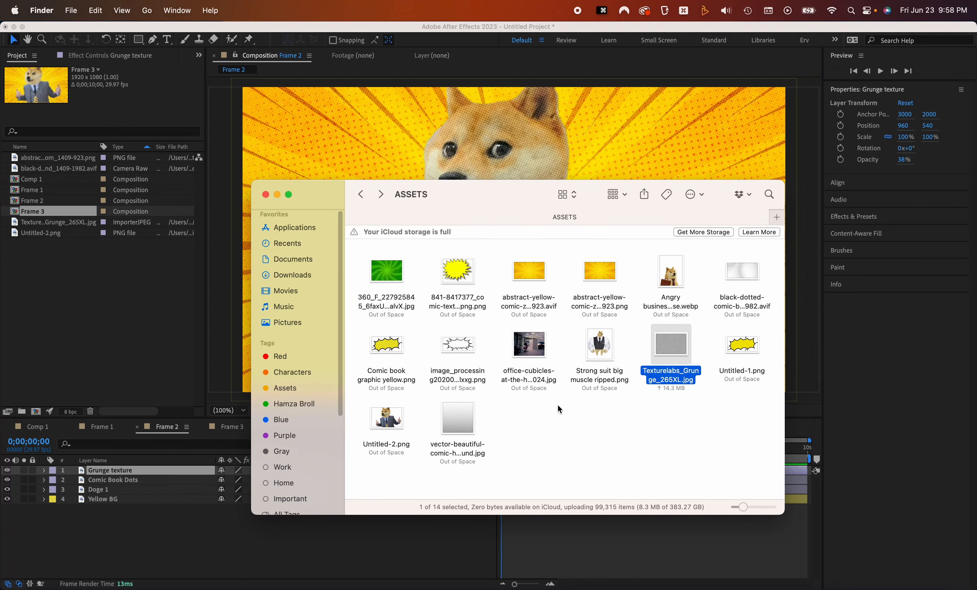
left_click(679, 274)
key("space")
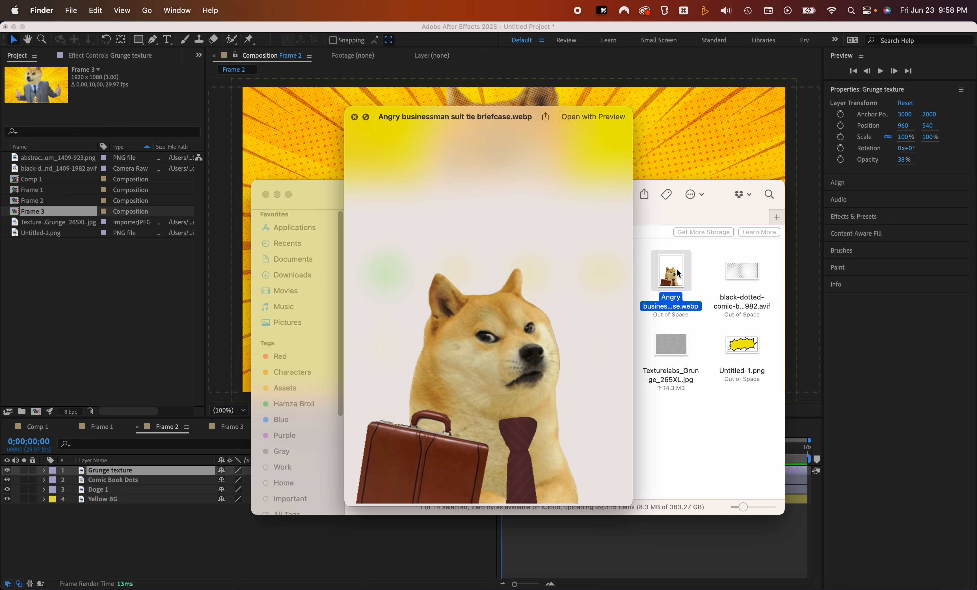
key("space")
left_click(388, 272)
key("space")
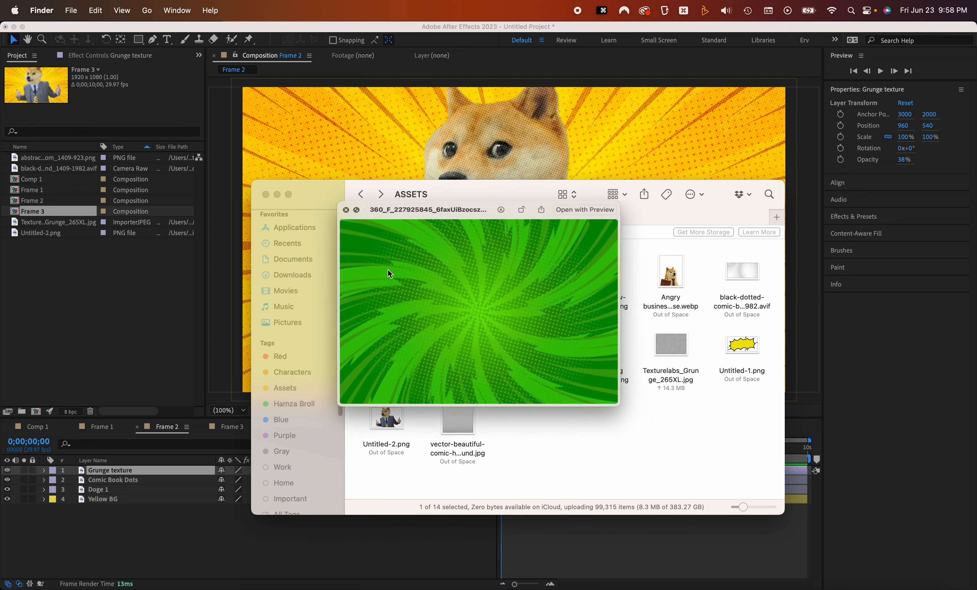
key("space")
left_click(670, 272, "super")
left_click_drag(381, 269, 78, 296)
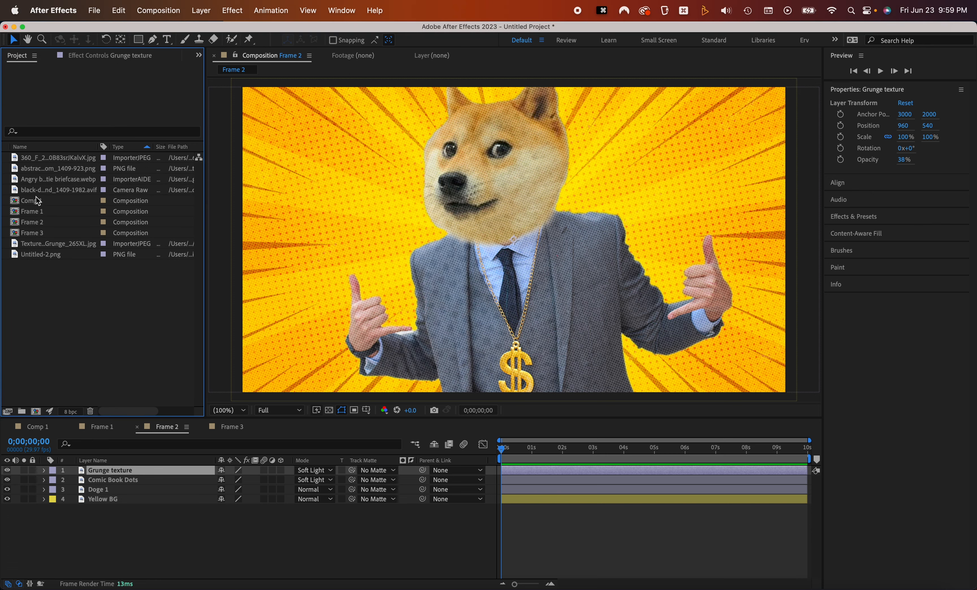
Replace the Doge 1 layer's source with the Angry businessman image and scale it to 220.7%
left_click(112, 492)
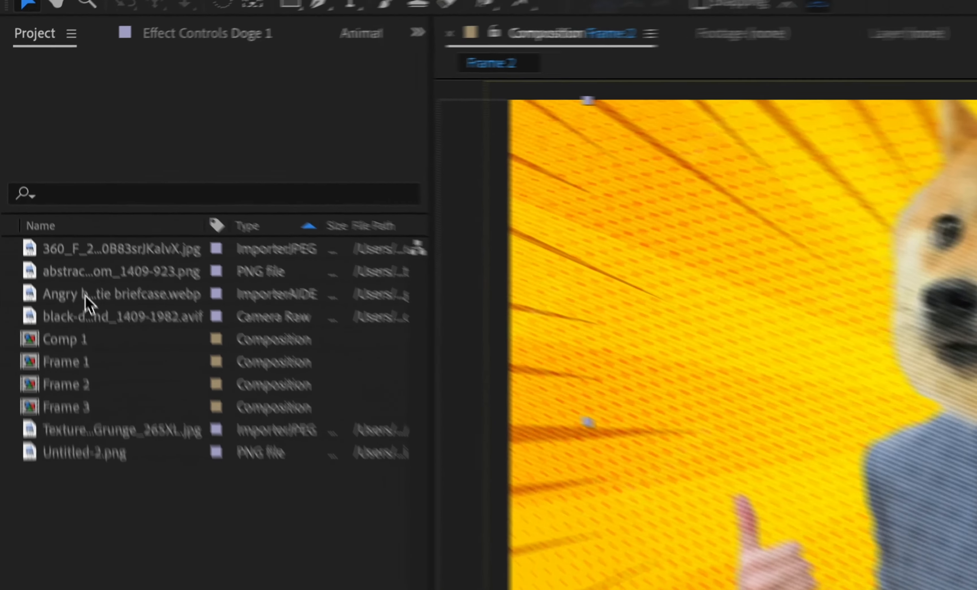
left_click(46, 179)
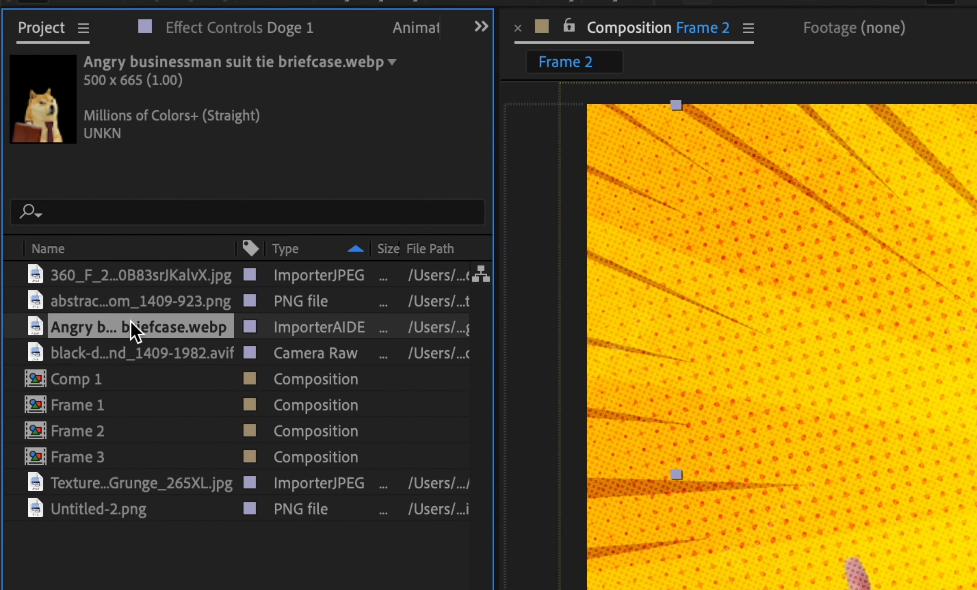
left_click_drag(142, 334, 449, 268)
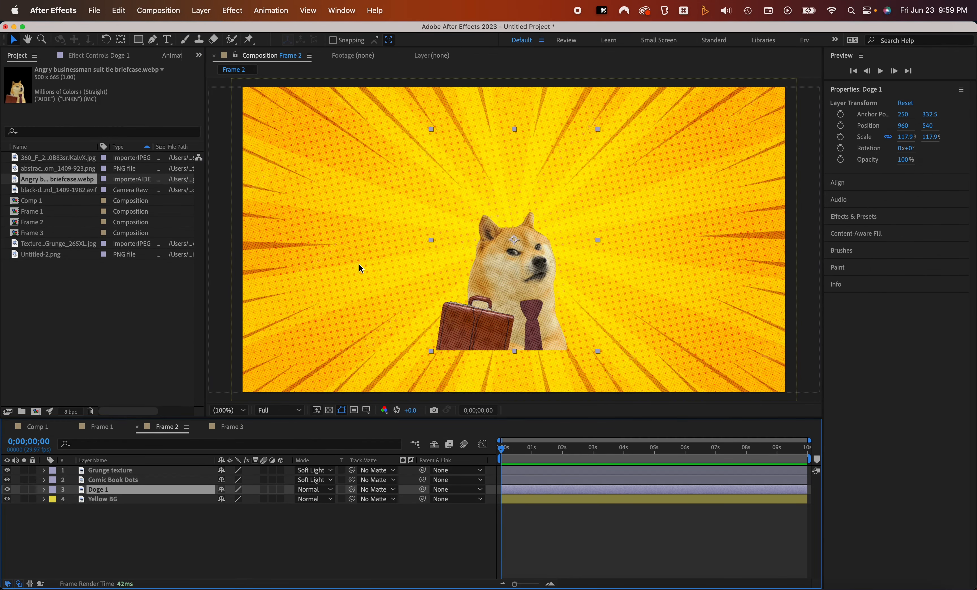
key("s")
left_click_drag(239, 500, 270, 495)
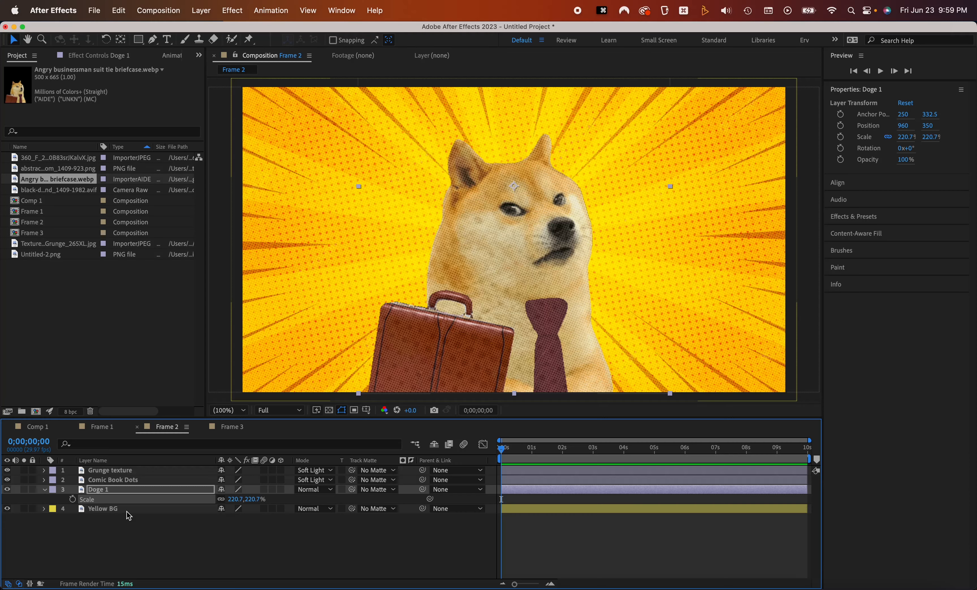
Rename the Doge 1 layer Doge 2
left_click(127, 510)
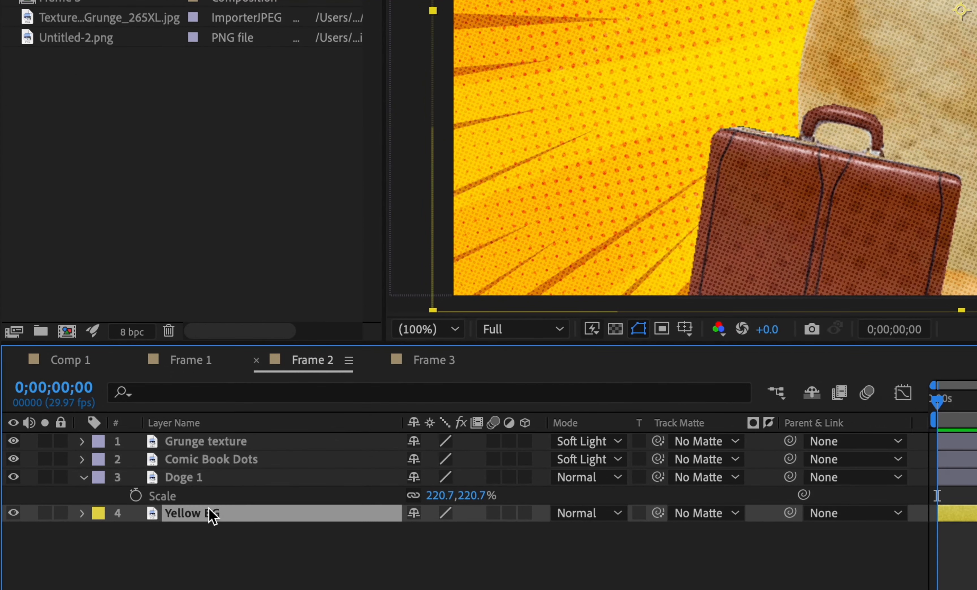
left_click(211, 481)
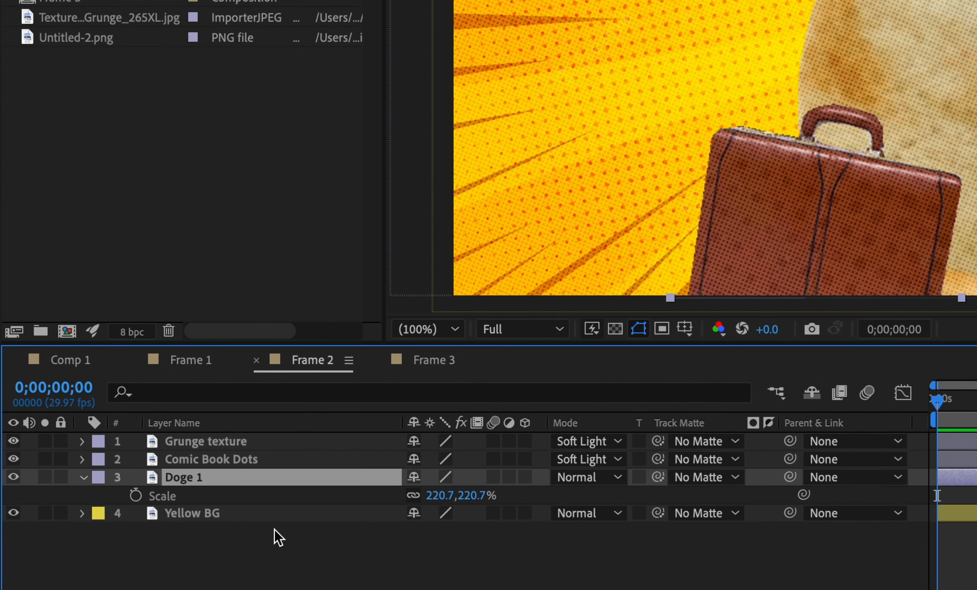
key("Return")
key("BackSpace")
type("2")
key("Return")
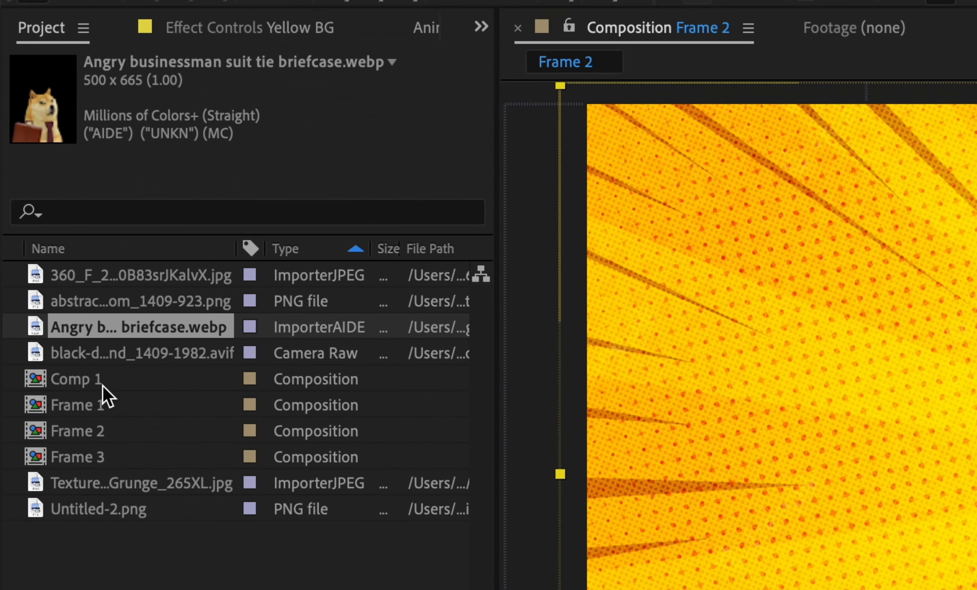
Replace the Yellow BG layer's source with the green 360 background image and scale it to 365%
left_click(124, 358)
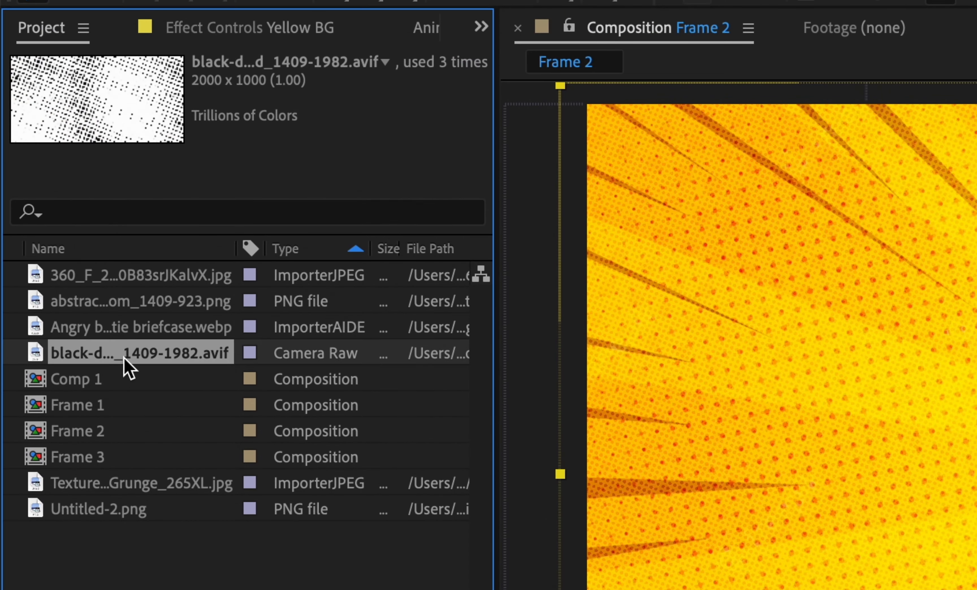
left_click(140, 318)
left_click(148, 285)
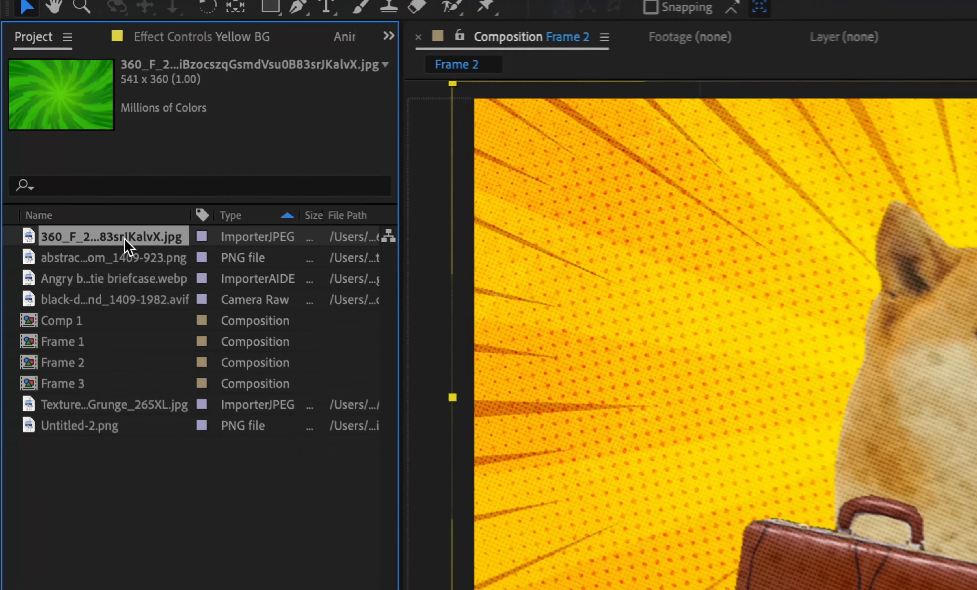
left_click_drag(154, 277, 459, 276)
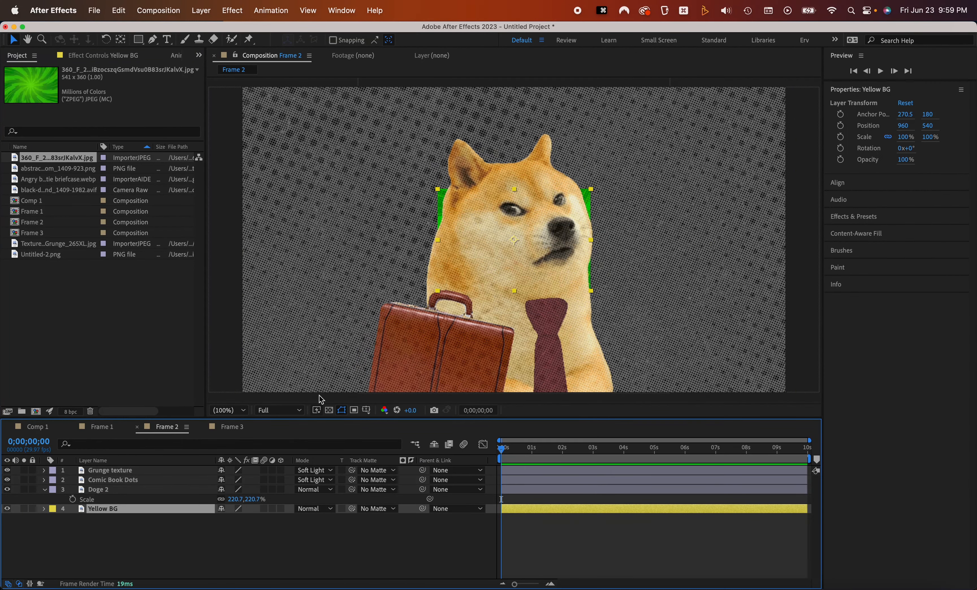
left_click_drag(262, 518, 382, 514)
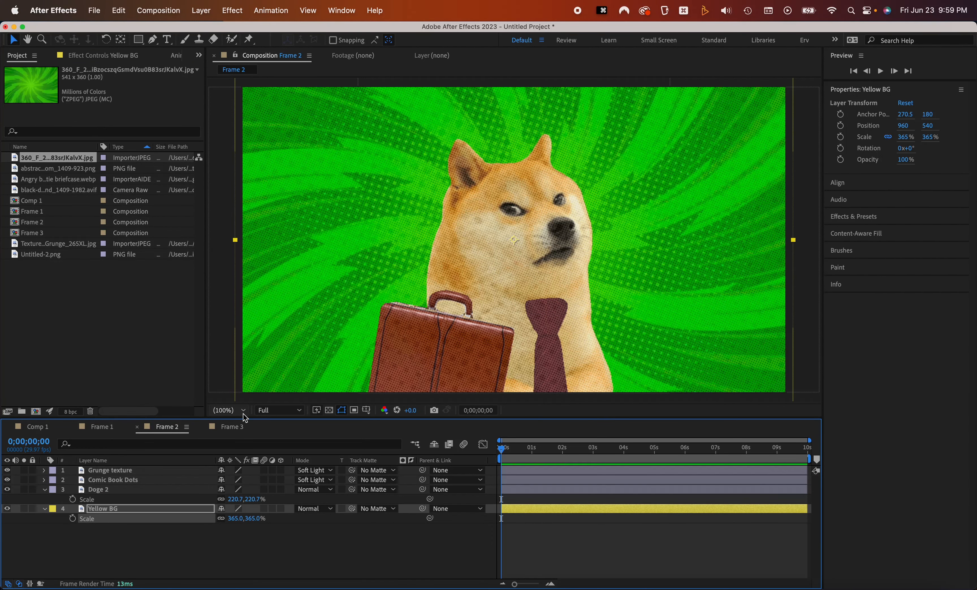
Adjust the Doge 2 layer's scale and nudge it slightly upward in Frame 2
left_click_drag(237, 498, 370, 471)
left_click_drag(501, 328, 499, 306)
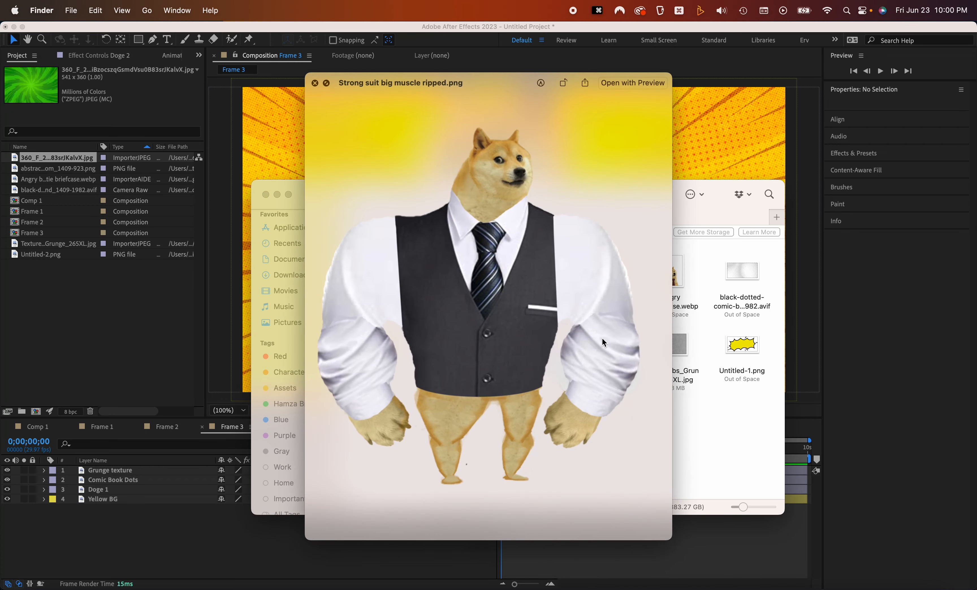
Import the Strong suit big muscle ripped image and use it to replace the Doge 1 layer's source in Frame 3
left_click_drag(602, 339, 62, 289)
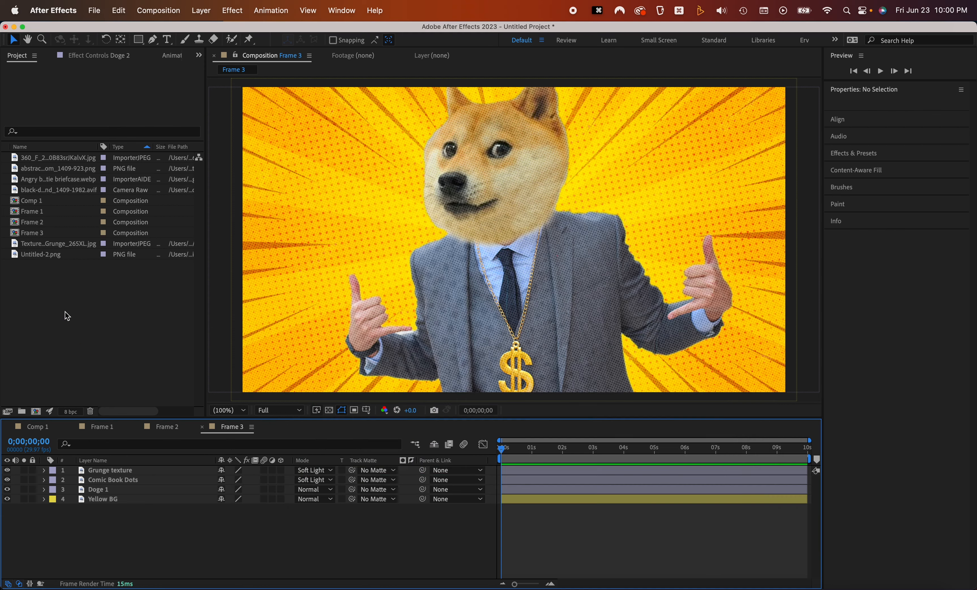
left_click(100, 489)
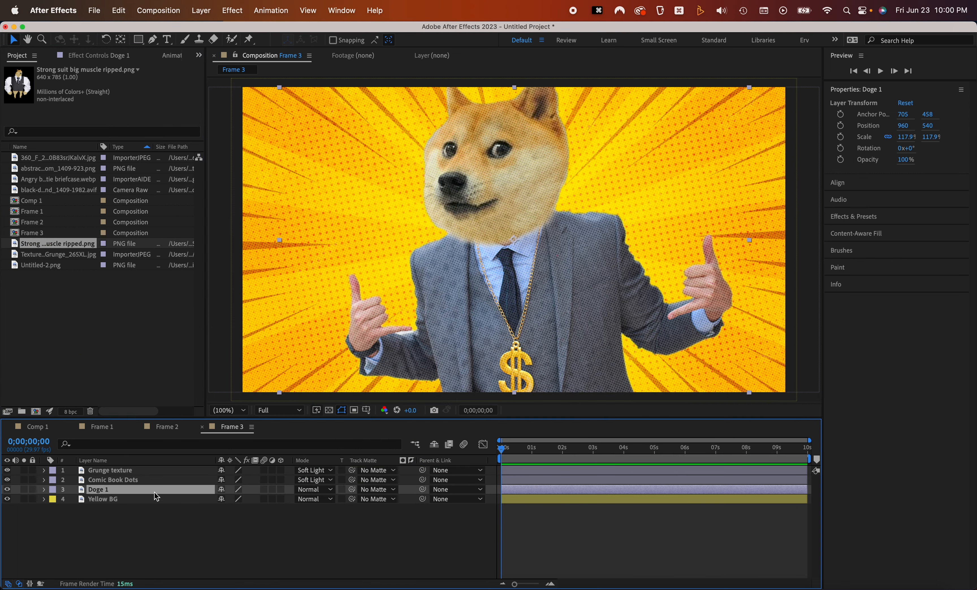
left_click_drag(70, 248, 438, 280)
Scale the new doge layer to about 215.9% and move it down in the frame
key("s")
left_click_drag(236, 499, 287, 500)
left_click_drag(632, 182, 632, 253)
Rename the doge layer in Frame 3 to Doge 3
left_click(139, 481)
left_click(139, 487)
key("Return")
key("Right")
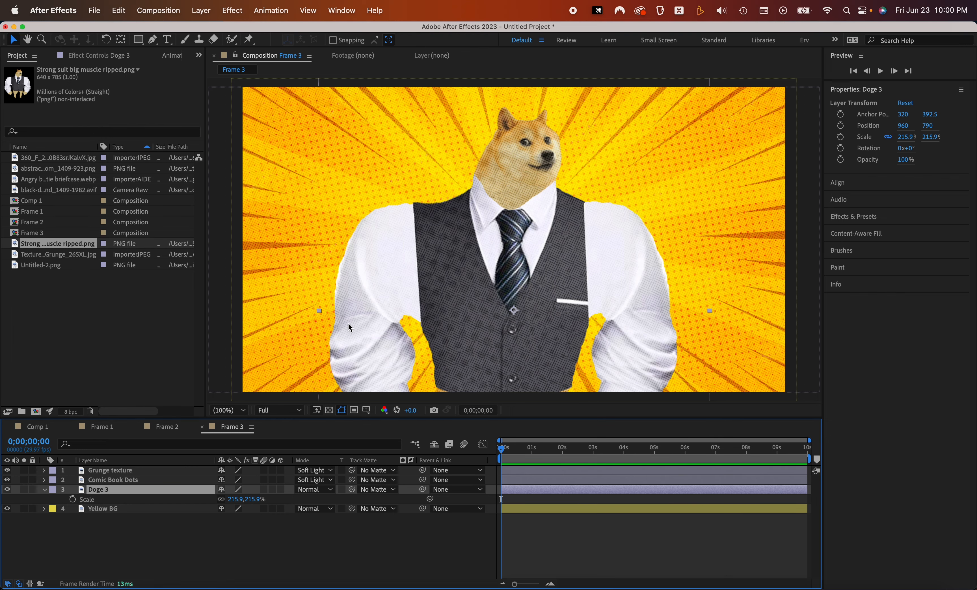
Add the office cubicles image from the ASSETS folder into Frame 3 as a new layer
left_click(109, 511)
key("super+Tab")
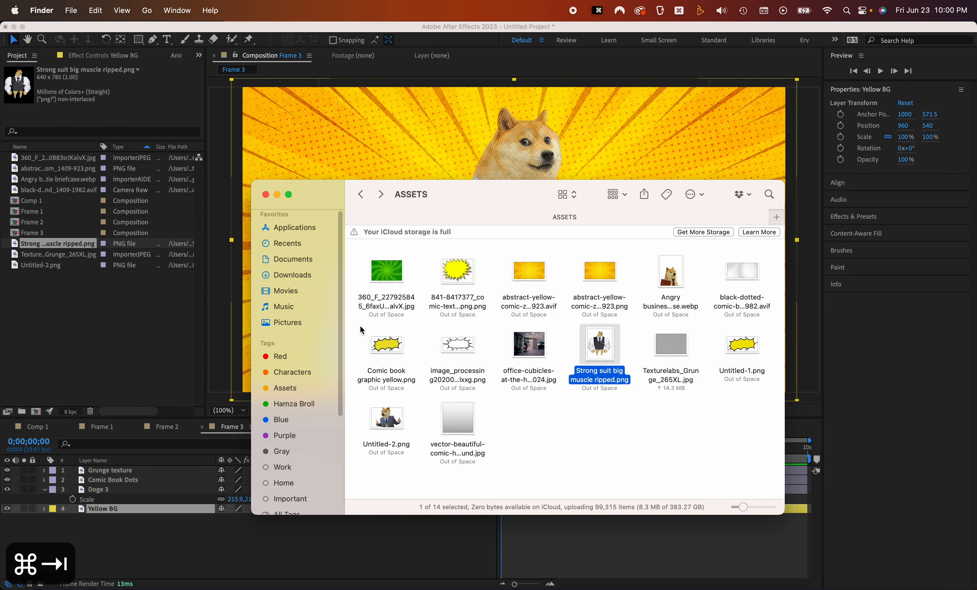
left_click_drag(508, 350, 148, 500)
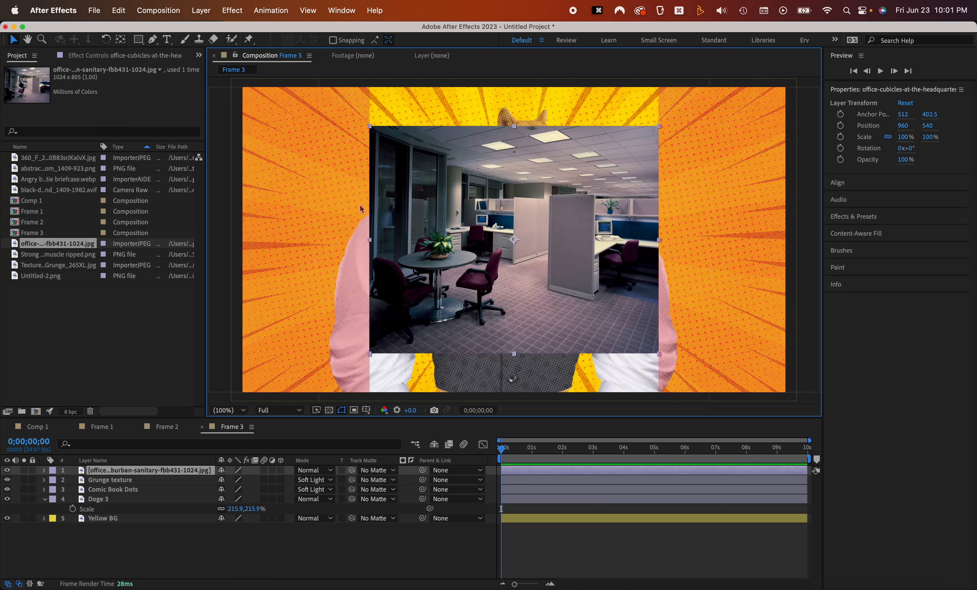
Fit the office cubicles layer to the composition height and move it to the bottom of the layer stack
left_click(220, 257)
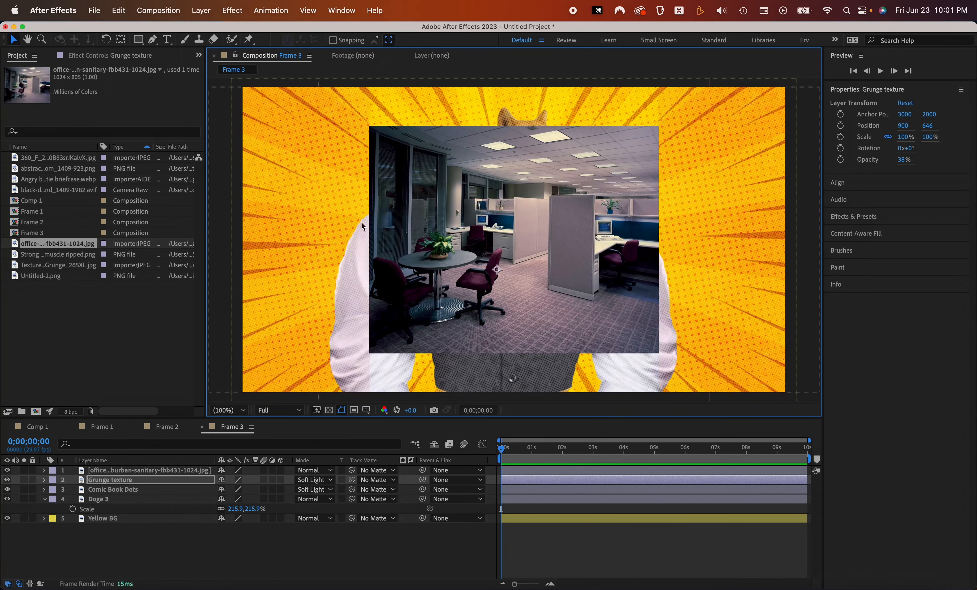
left_click(158, 518)
left_click(119, 470)
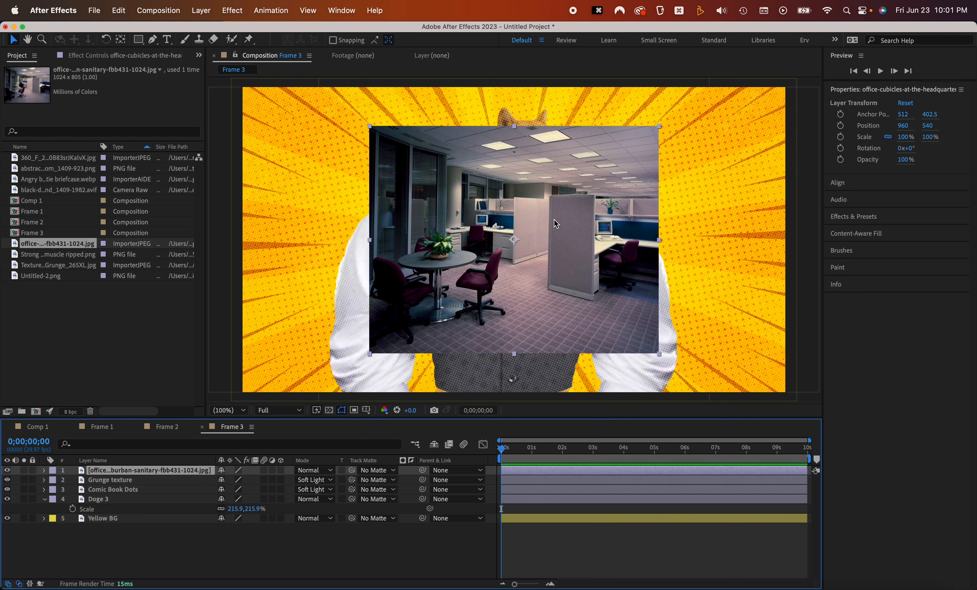
key("alt+shift+super+h")
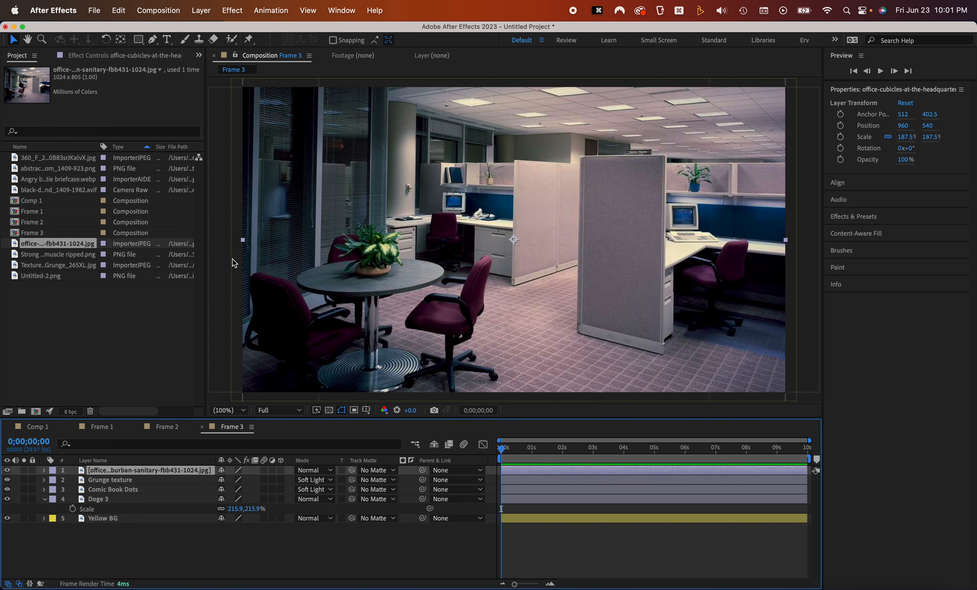
left_click_drag(154, 475, 150, 533)
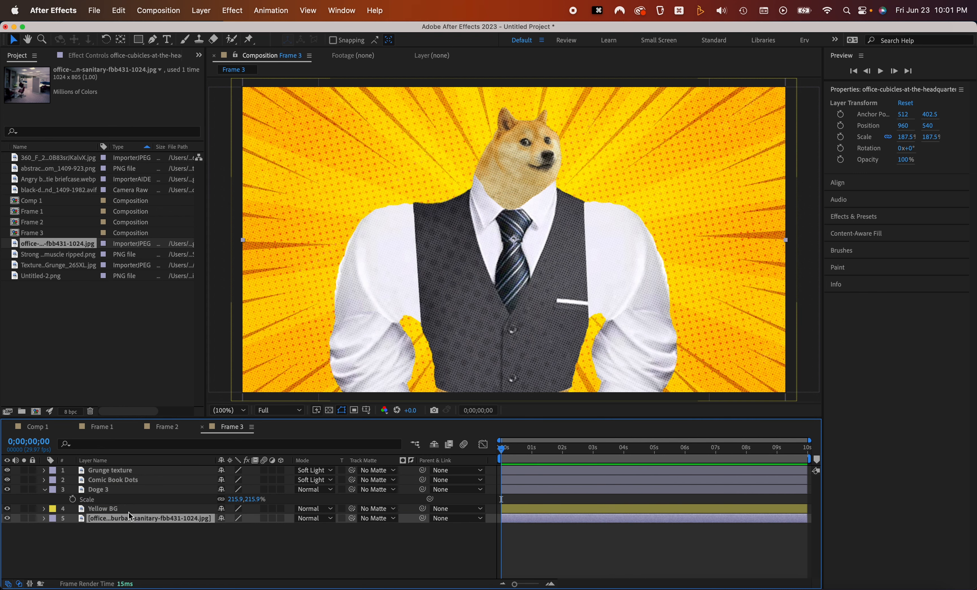
Set the Yellow BG layer's blend mode to Overlay
left_click(131, 508)
left_click(315, 509)
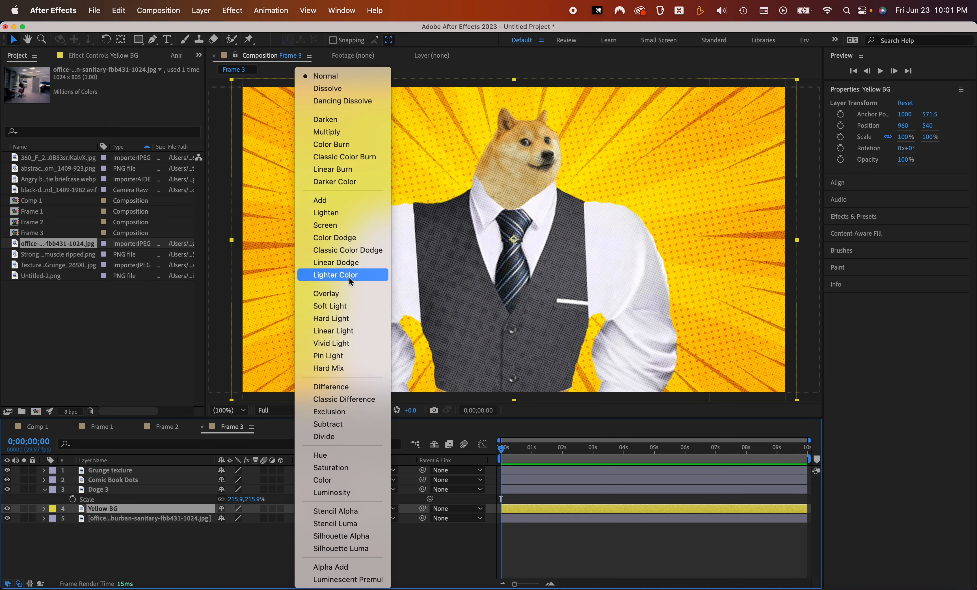
left_click(338, 294)
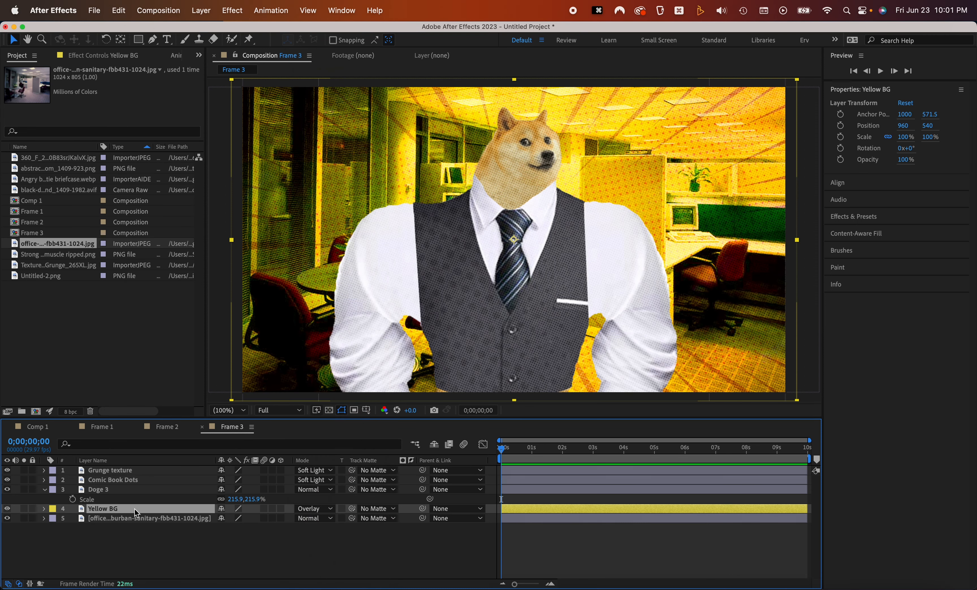
Apply the Colorama effect to the Yellow BG layer
key("ctrl+space")
type("coloram")
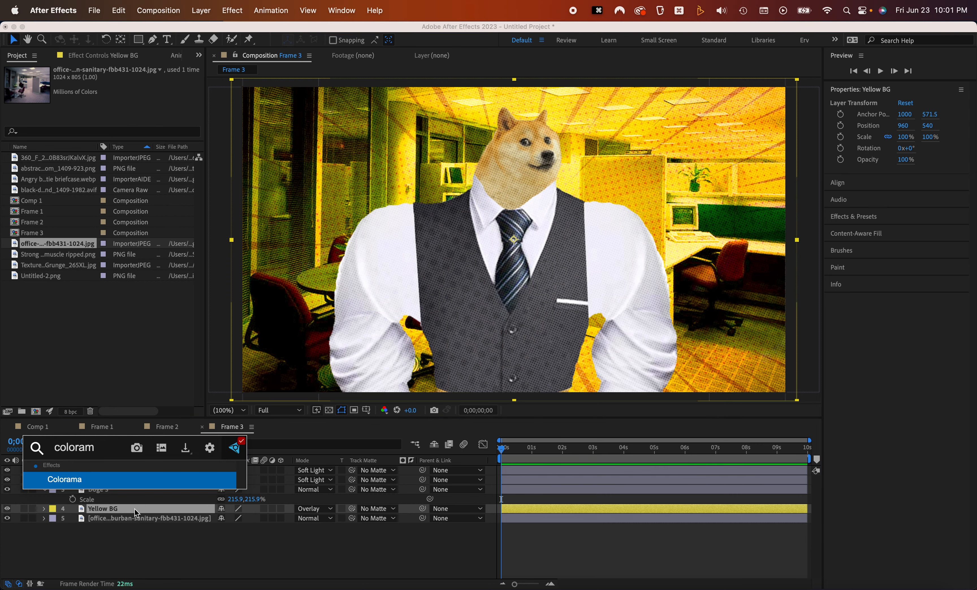
key("Return")
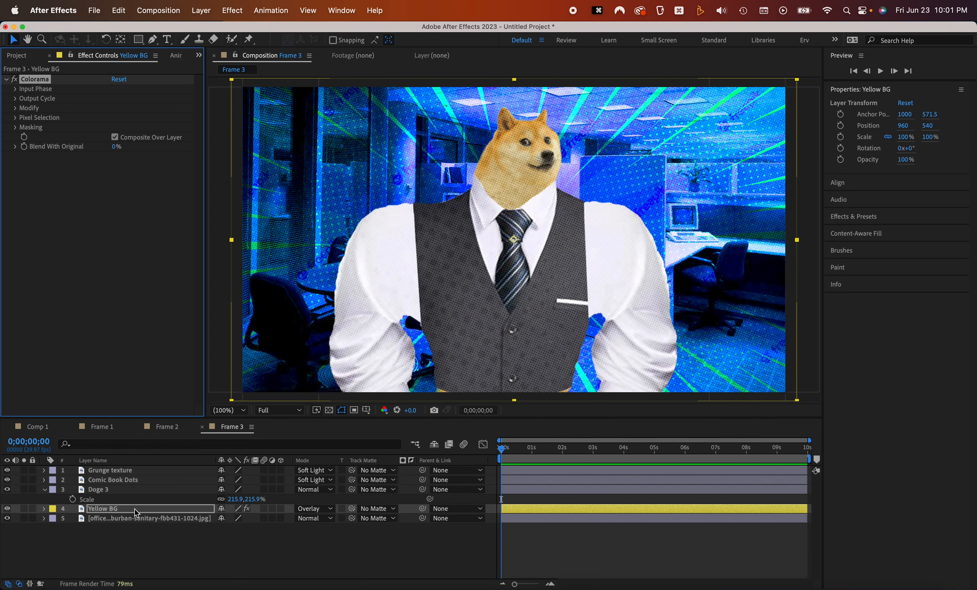
Rename the Yellow BG layer to Blue BG
left_click(129, 508)
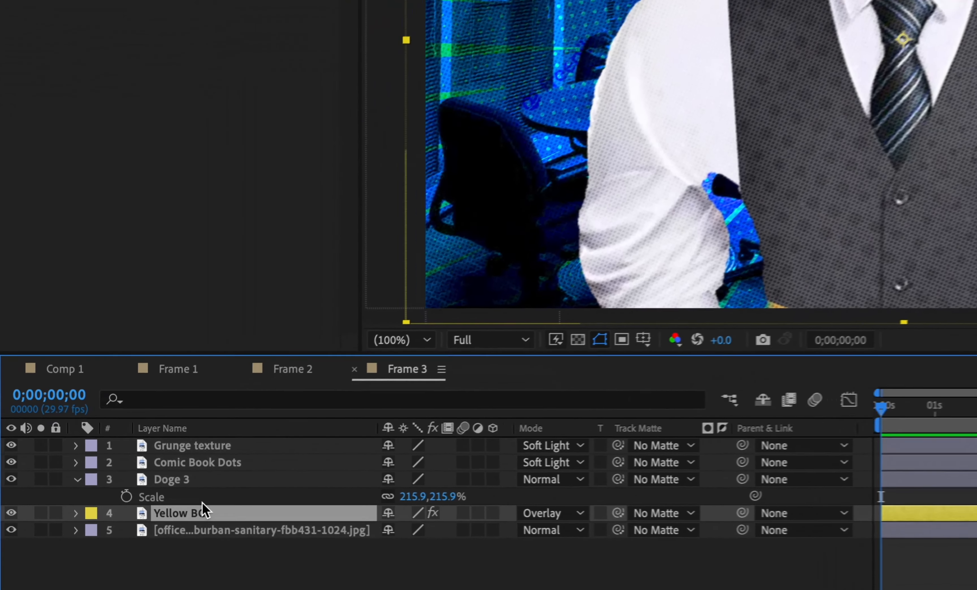
key("Return")
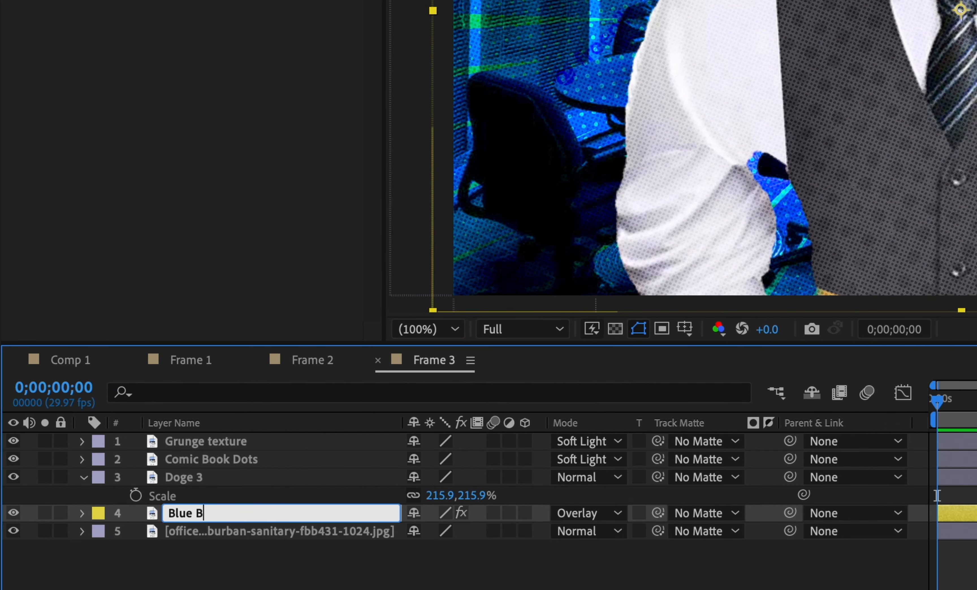
type("G")
key("Return")
Duplicate the Blue BG layer and move the copy up just below the Grunge texture layer
key("ctrl+d")
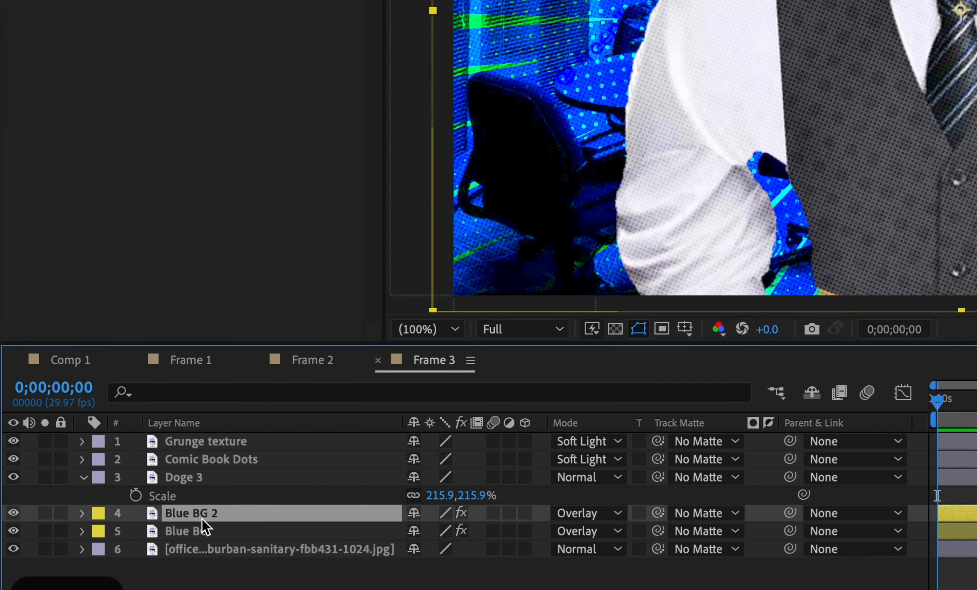
left_click_drag(204, 515, 209, 451)
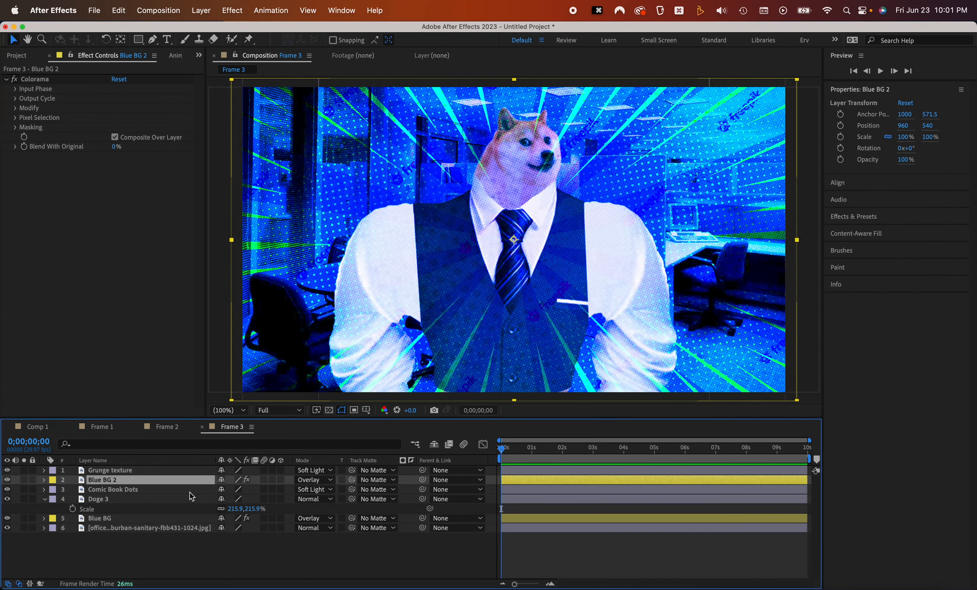
Set the Blue BG 2 layer's opacity to 22%
key("t")
left_click_drag(222, 490, 164, 492)
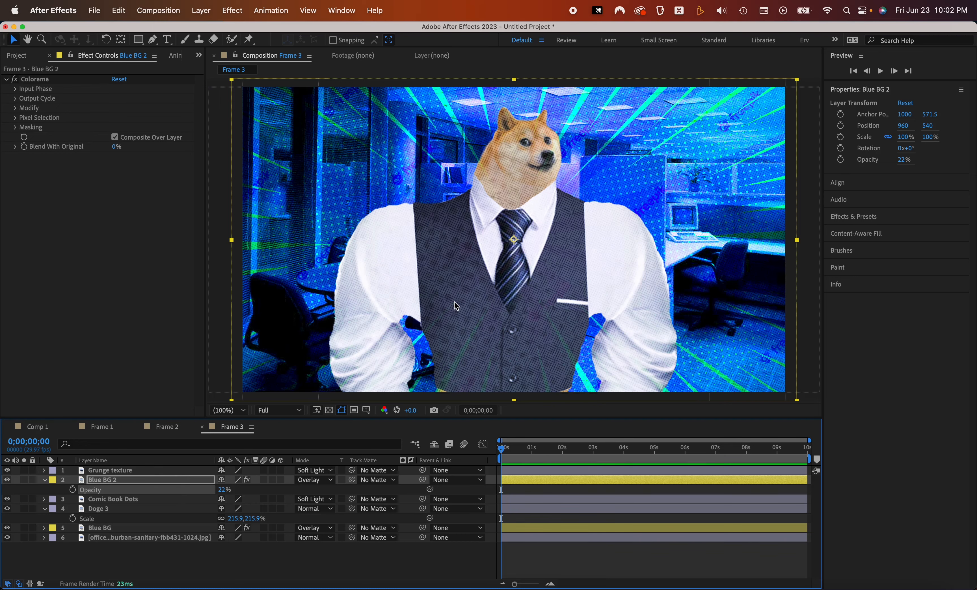
scroll(384, 227, "up", 1)
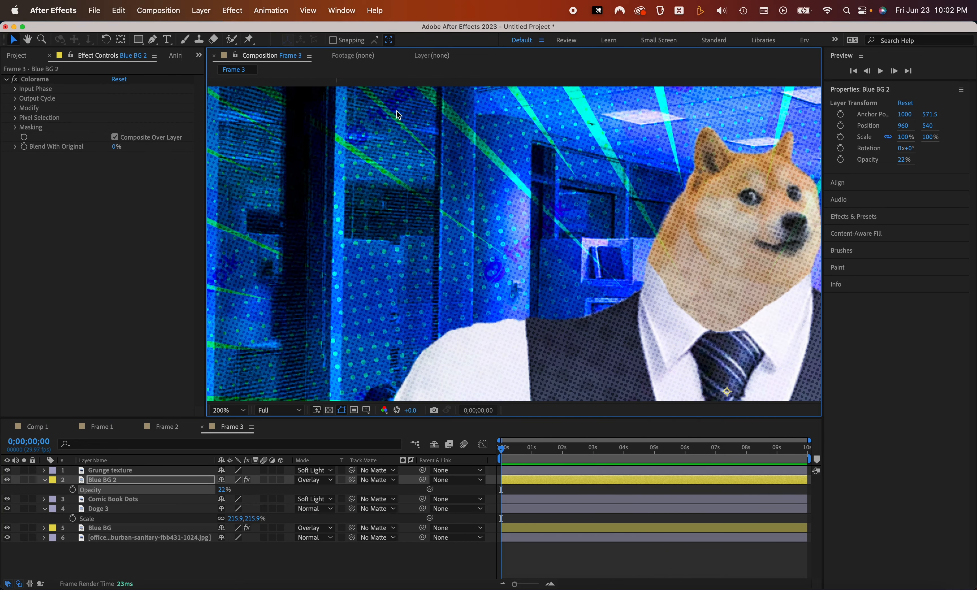
left_click_drag(524, 300, 388, 217)
scroll(398, 223, "down", 1)
left_click_drag(464, 263, 425, 240)
scroll(483, 262, "down", 1)
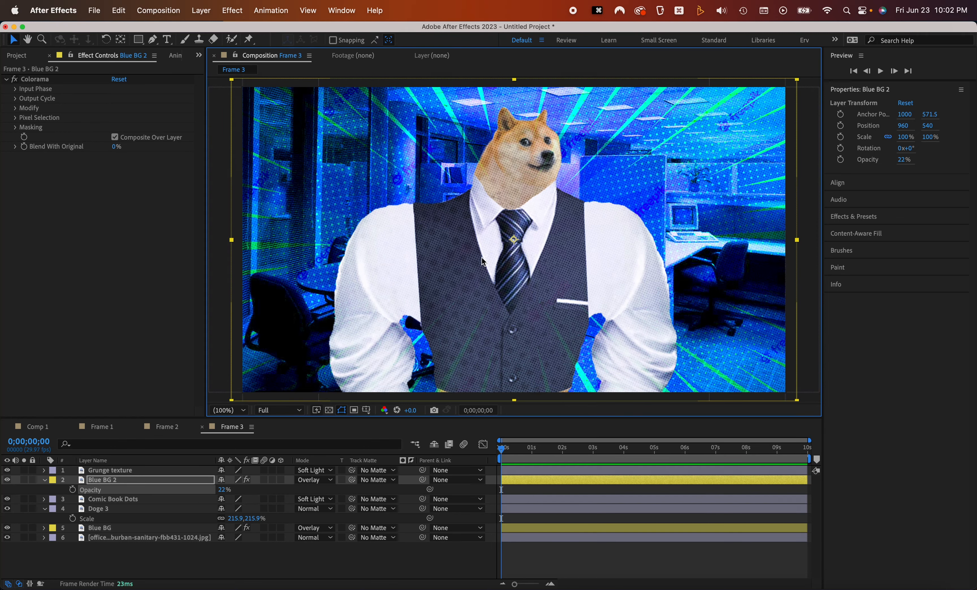
Scale the Blue BG layer to 248%
left_click(104, 528)
key("s")
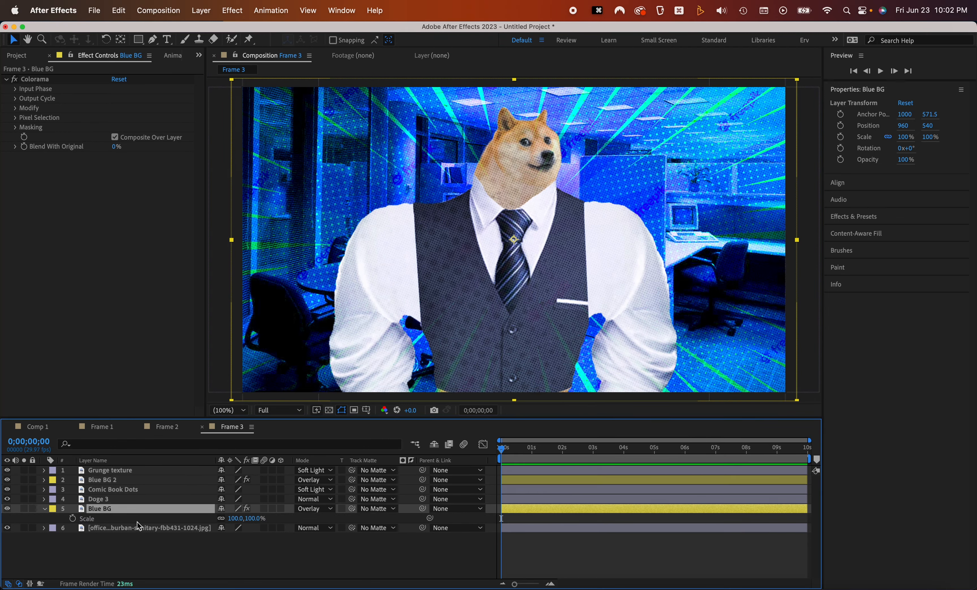
left_click_drag(237, 518, 311, 515)
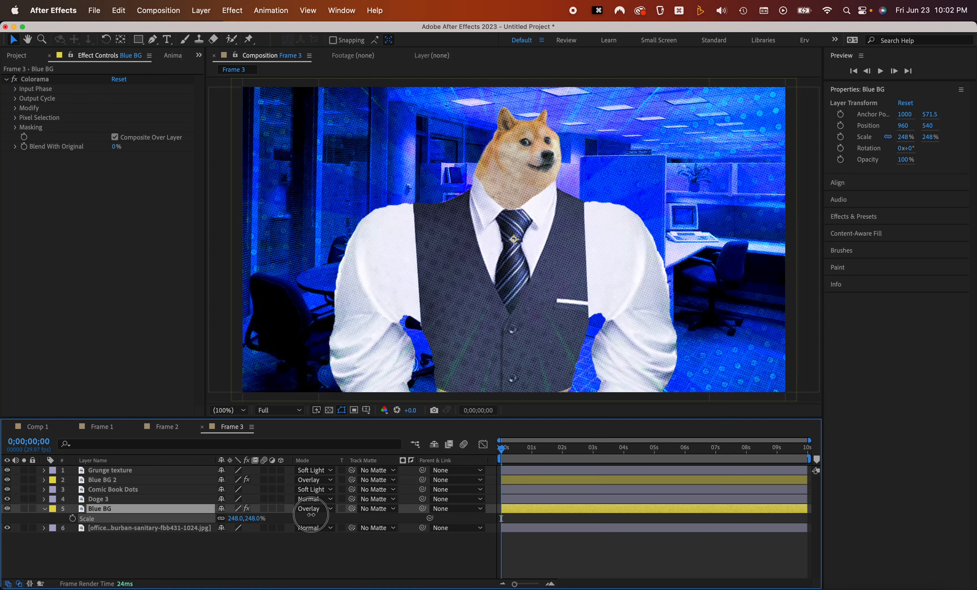
Open Comp 1 and add the Frame 2 and Frame 3 compositions to it
left_click(111, 548)
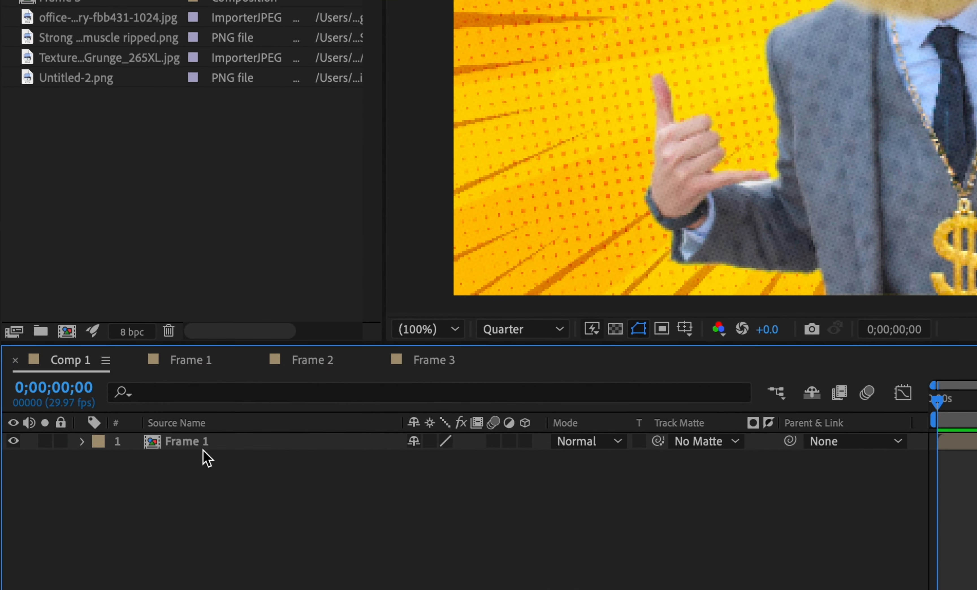
left_click(255, 445)
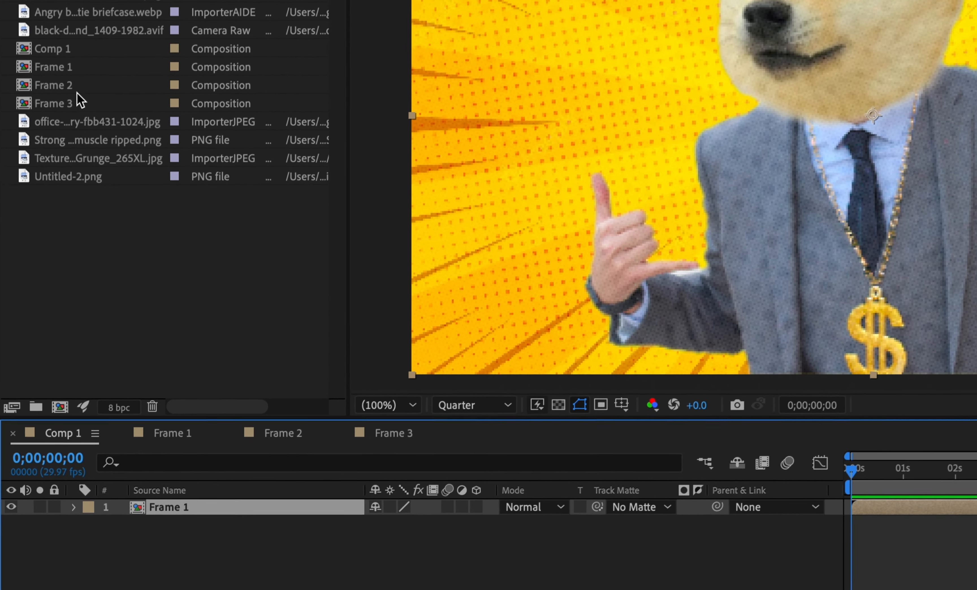
left_click(51, 119)
left_click(55, 137, "shift")
left_click_drag(56, 137, 187, 580)
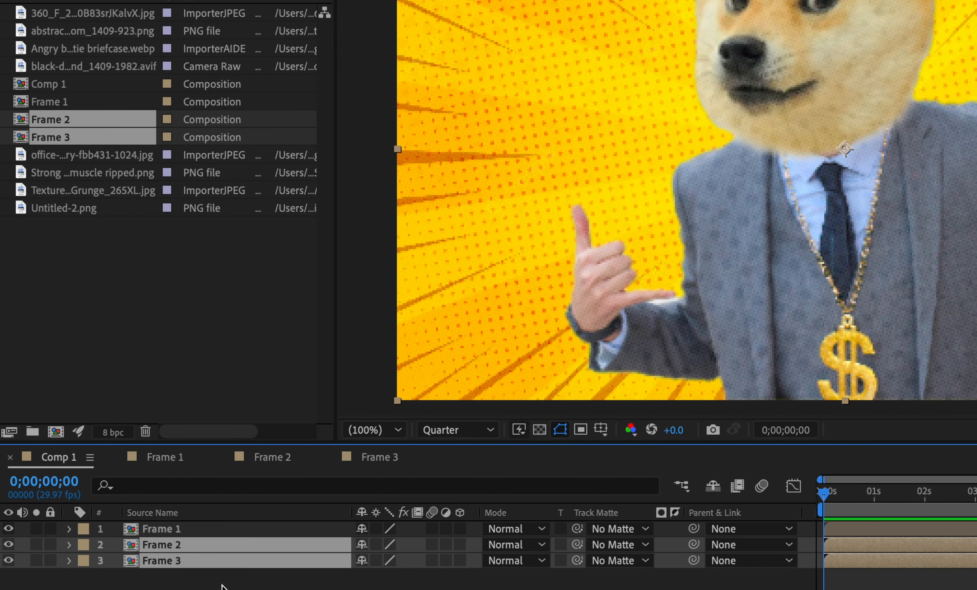
Scale all three frame layers in Comp 1 to 25%
key("super+a")
key("s")
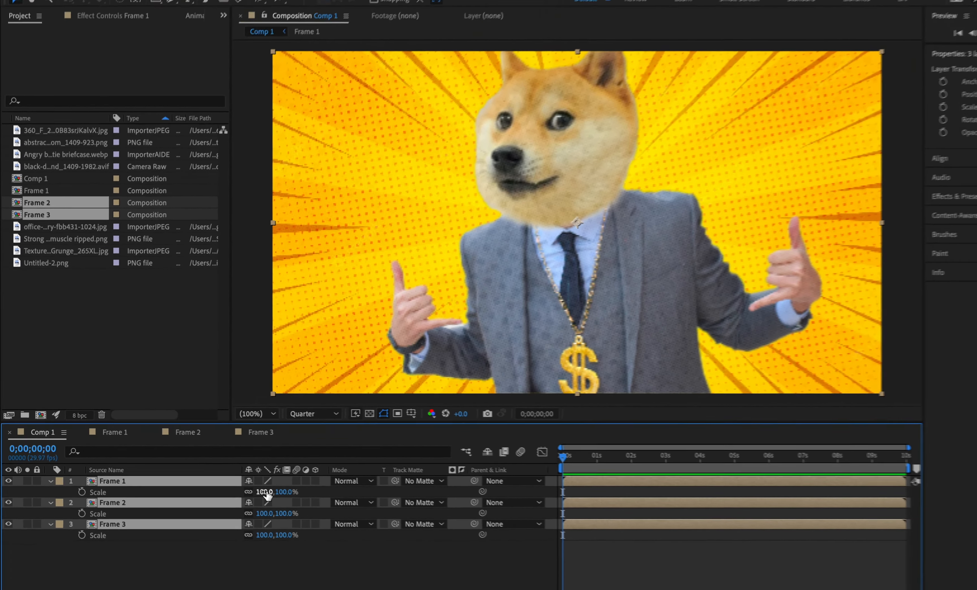
left_click_drag(391, 545, 360, 544)
left_click_drag(220, 479, 195, 480)
left_click(178, 567)
Create a white full-size solid layer and move it to the bottom of the Comp 1 layer stack
key("super+y")
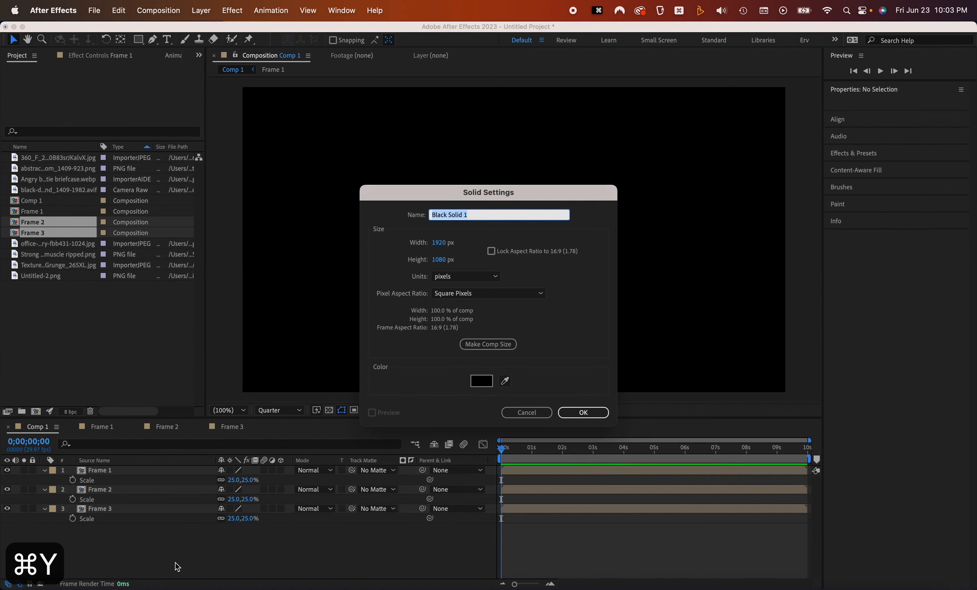
left_click(482, 380)
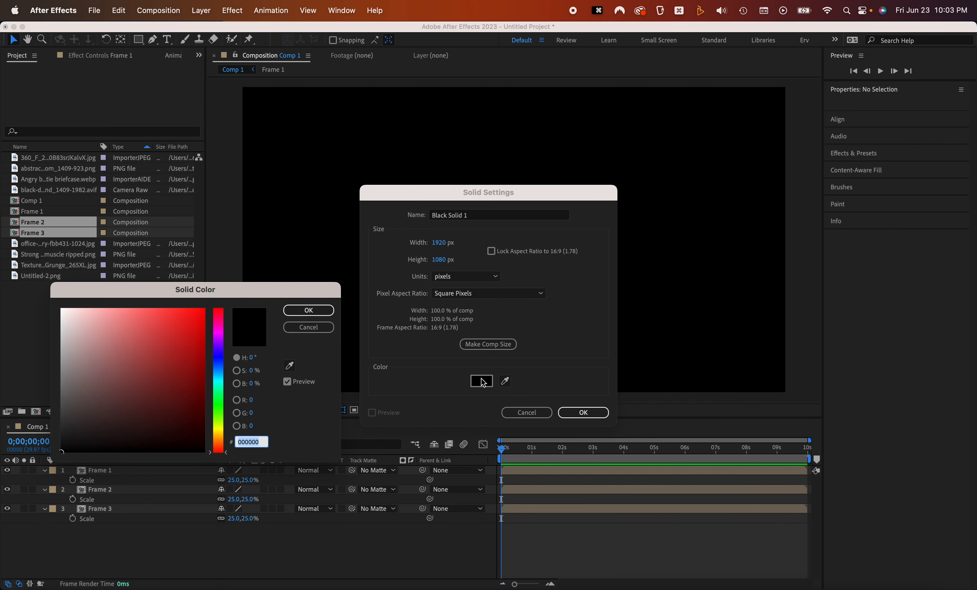
left_click(325, 313)
left_click(581, 412)
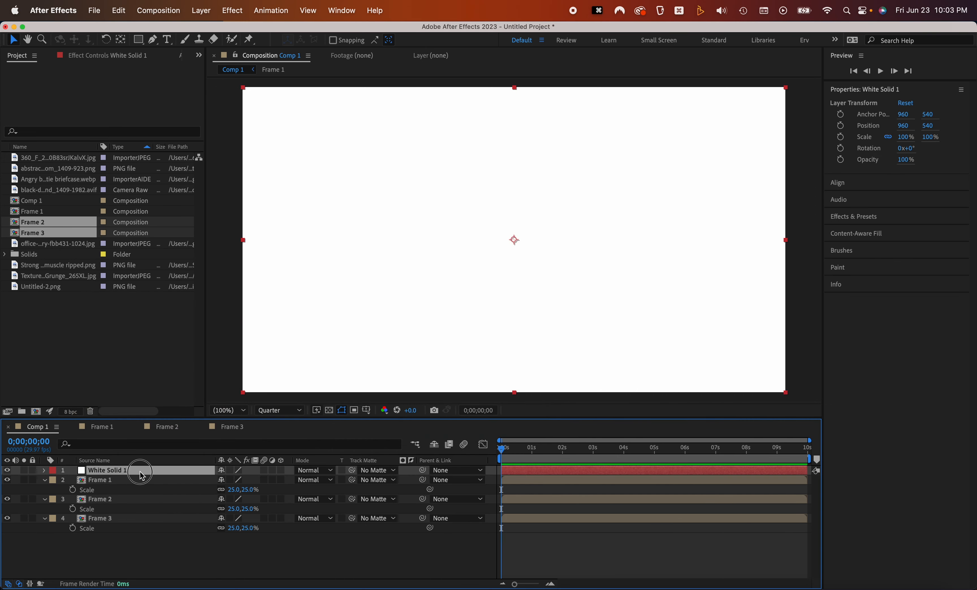
left_click_drag(141, 475, 135, 531)
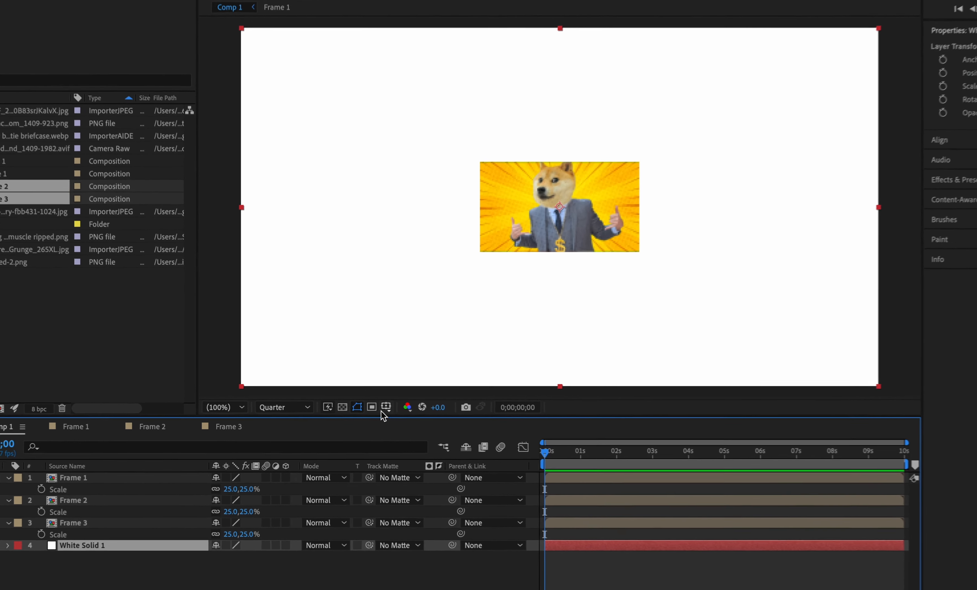
Show the safe-area guides in the composition viewer
left_click(354, 410)
left_click(403, 421)
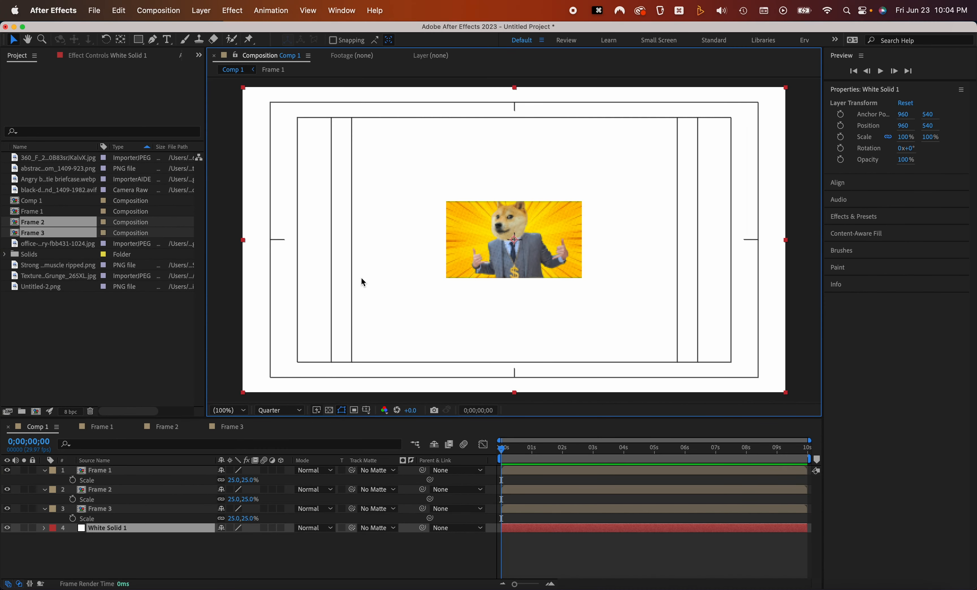
Reposition the Frame 1 layer toward the left within Comp 1
left_click(120, 471)
left_click_drag(568, 226, 416, 219)
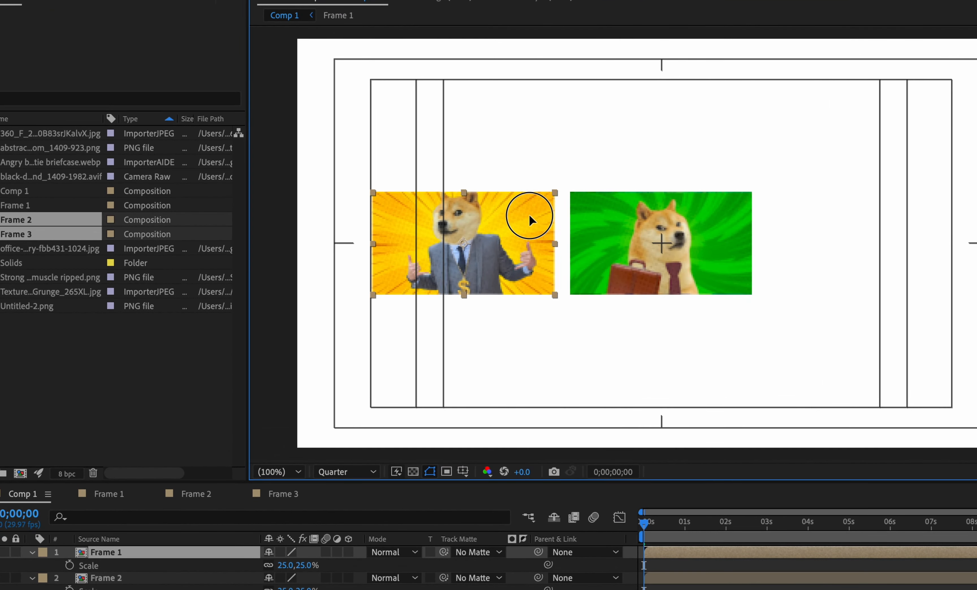
left_click_drag(529, 215, 600, 226)
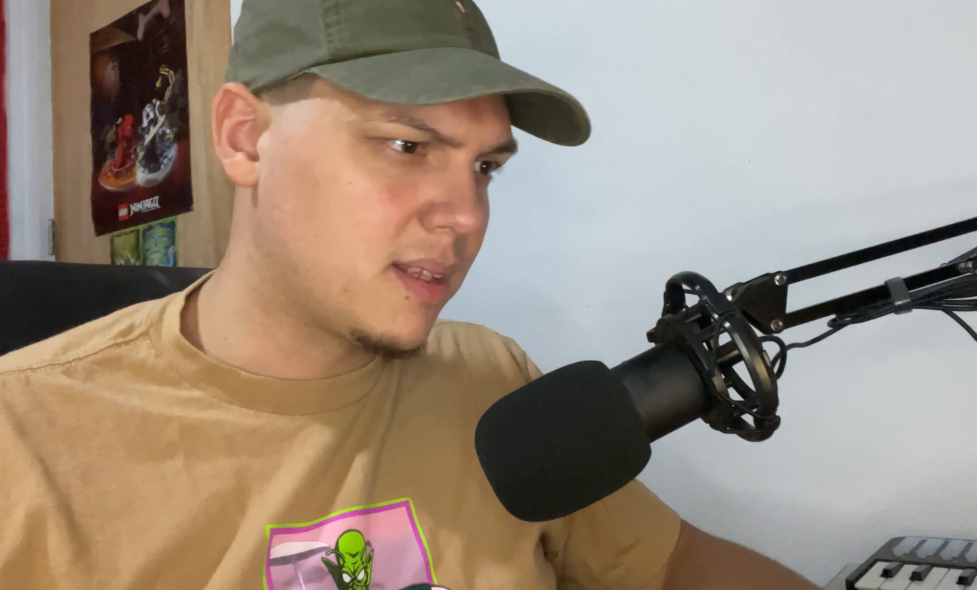
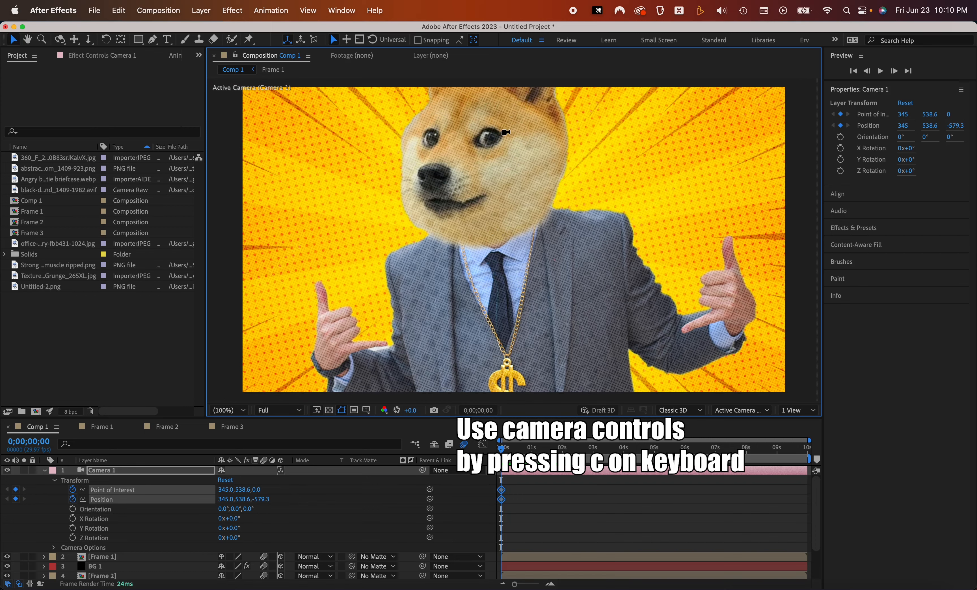
Adjust the camera at the start of the timeline so the doge in Frame 1 fills the view
left_click_drag(492, 218, 488, 237)
left_click_drag(488, 227, 486, 201)
left_click_drag(486, 200, 485, 234)
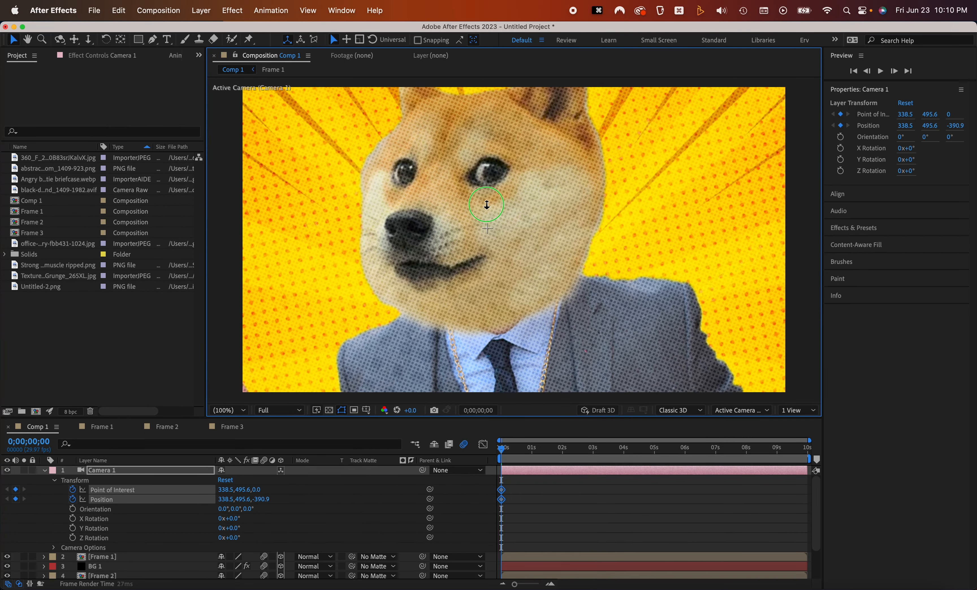
At 1 second, pull the camera back so the whole Frame 1 panel with its black border is in view
left_click_drag(516, 451, 532, 448)
left_click_drag(474, 318, 451, 505)
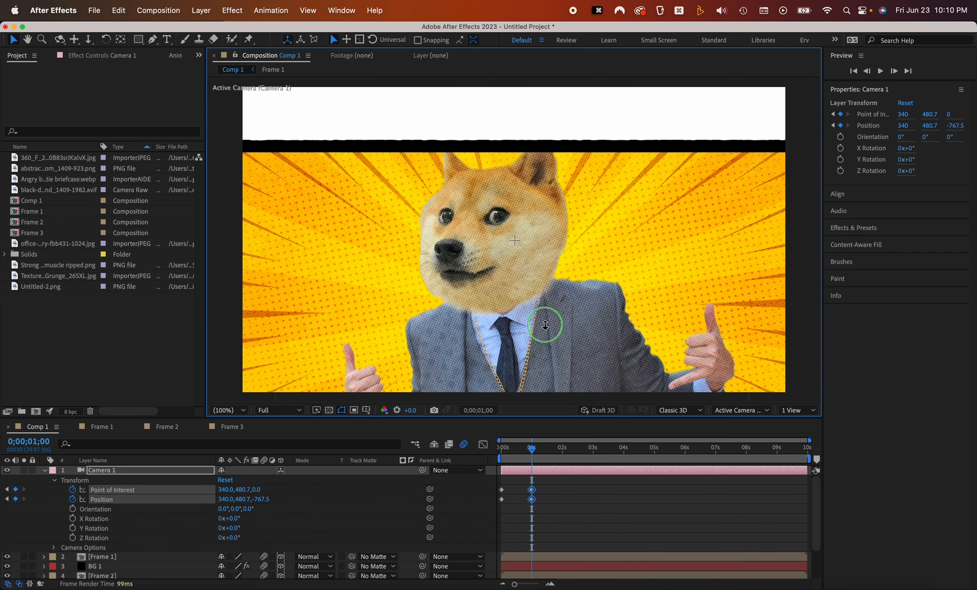
left_click_drag(548, 311, 546, 388)
left_click_drag(539, 336, 524, 279)
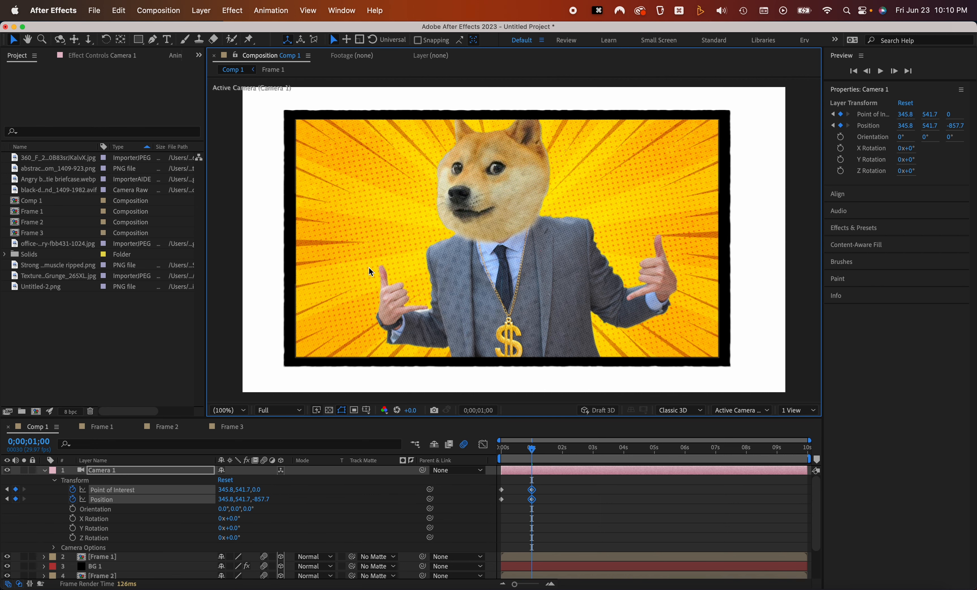
Turn on the safe-area guides and center the Frame 1 panel in the camera view at 1 second
left_click(367, 411)
left_click(410, 420)
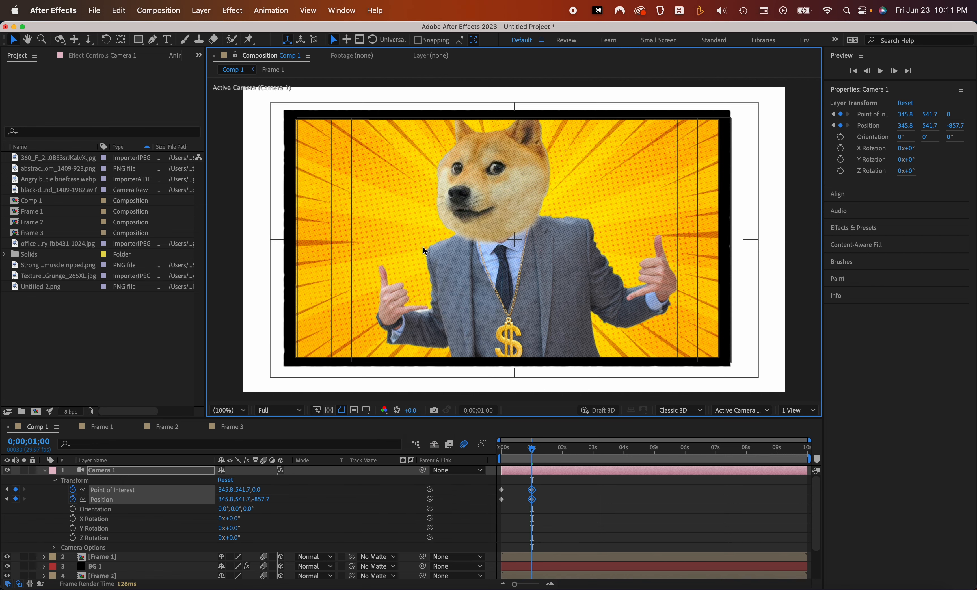
left_click_drag(478, 250, 480, 271)
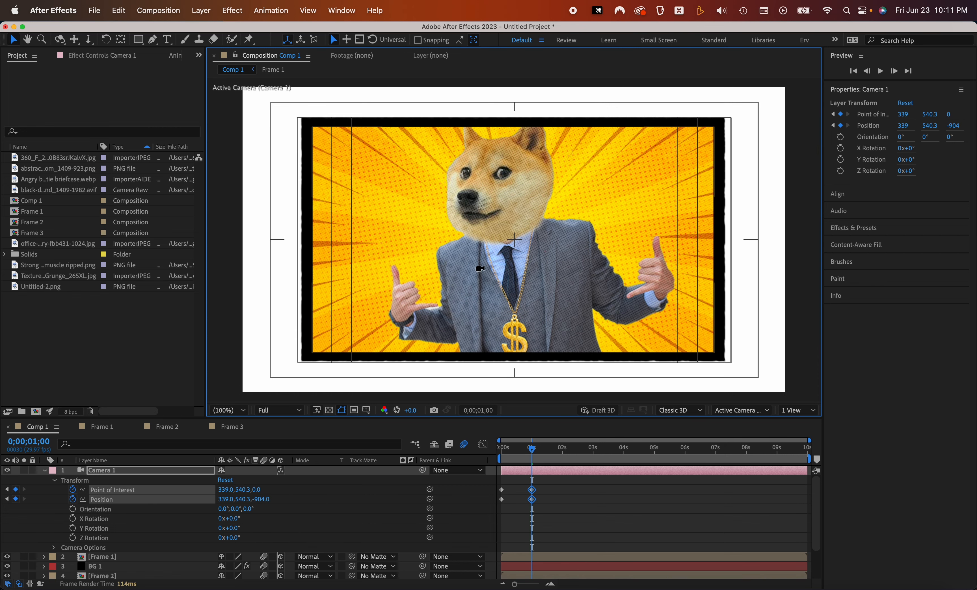
left_click_drag(532, 448, 515, 457)
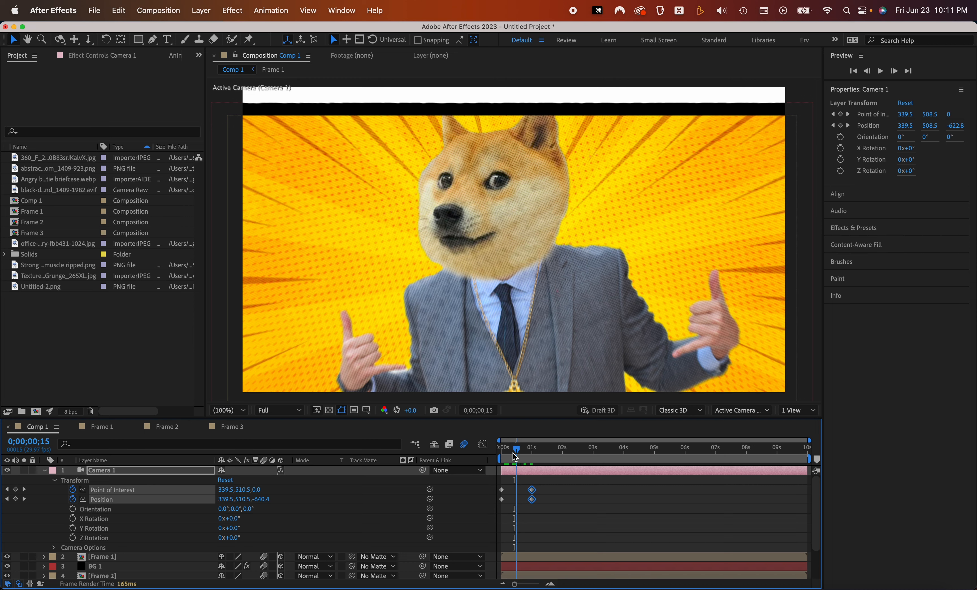
left_click_drag(513, 458, 513, 458)
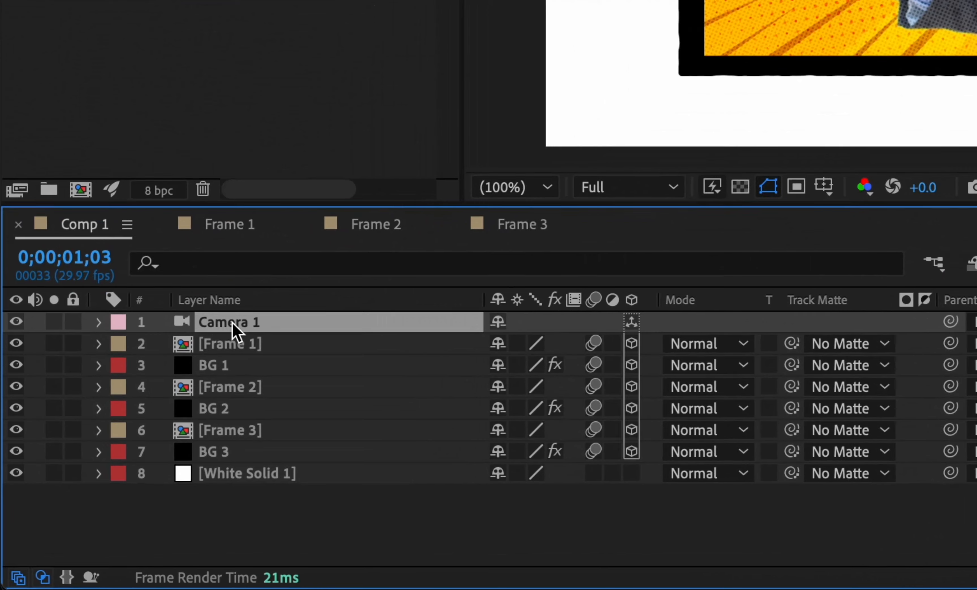
Open the Frame 1 composition and enable 3D on all of its layers
double_click(266, 347)
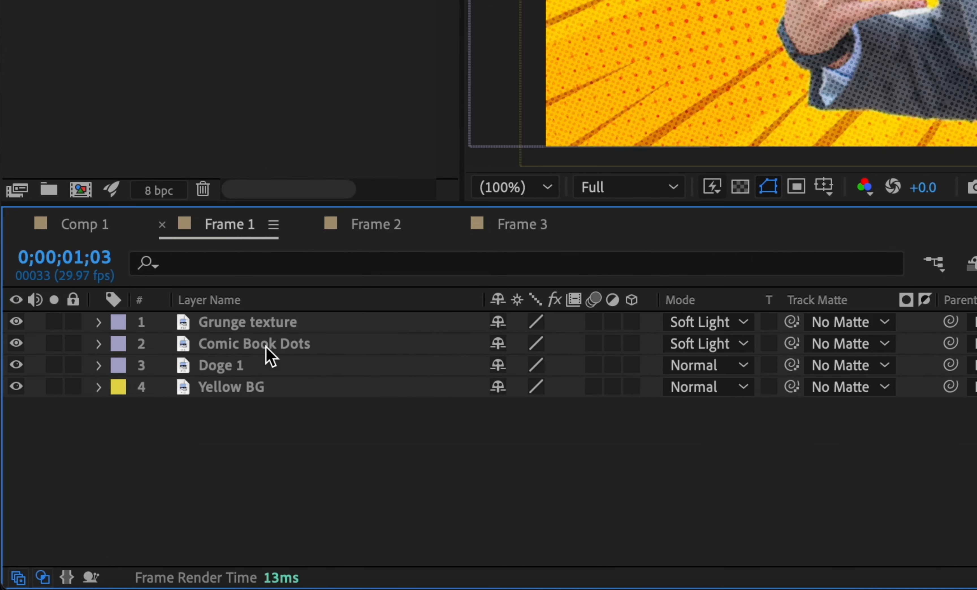
key("super+a")
left_click(632, 322)
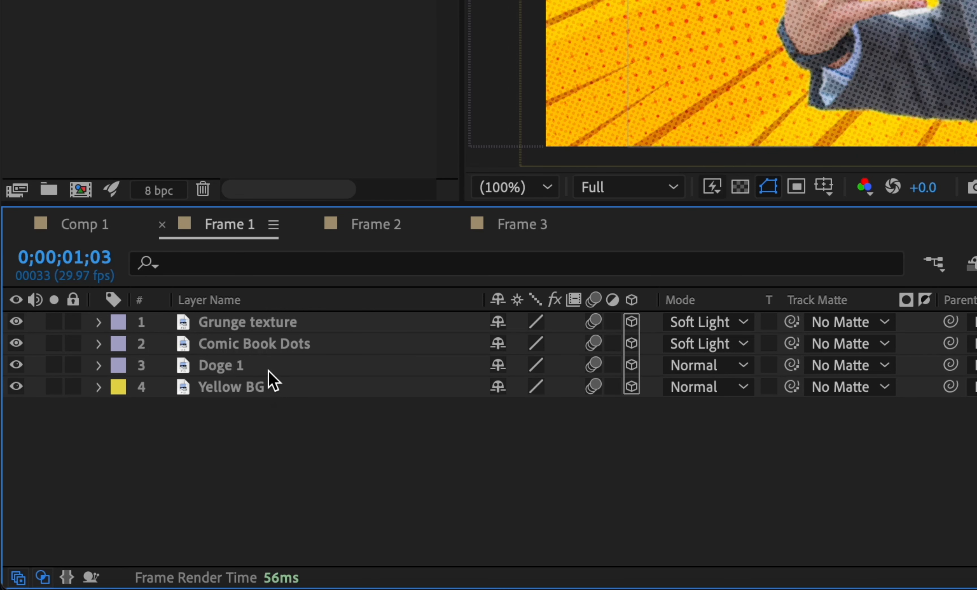
Set the Z position of Doge 1 and Yellow BG to 500
left_click(268, 371)
left_click(279, 391, "shift")
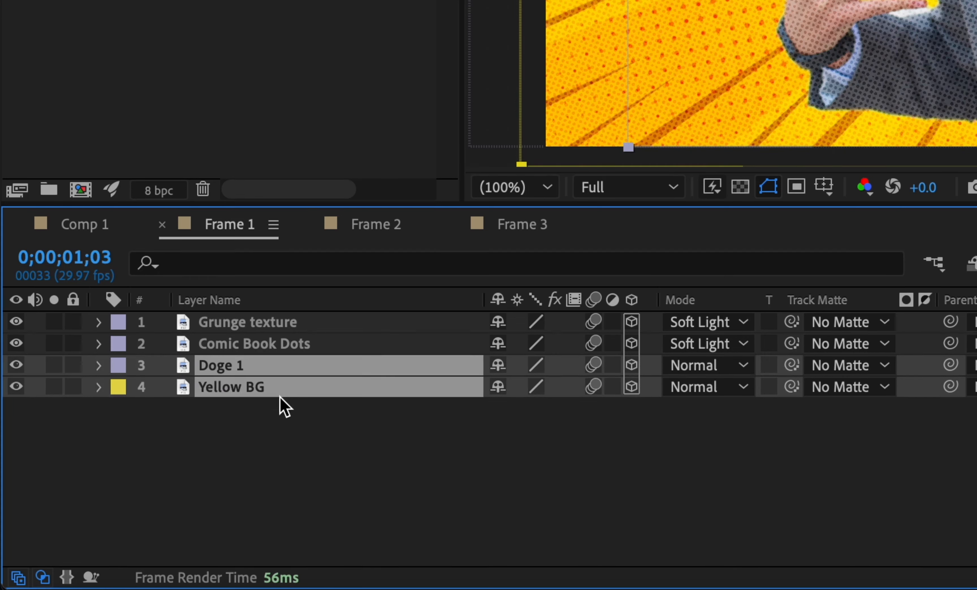
key("p")
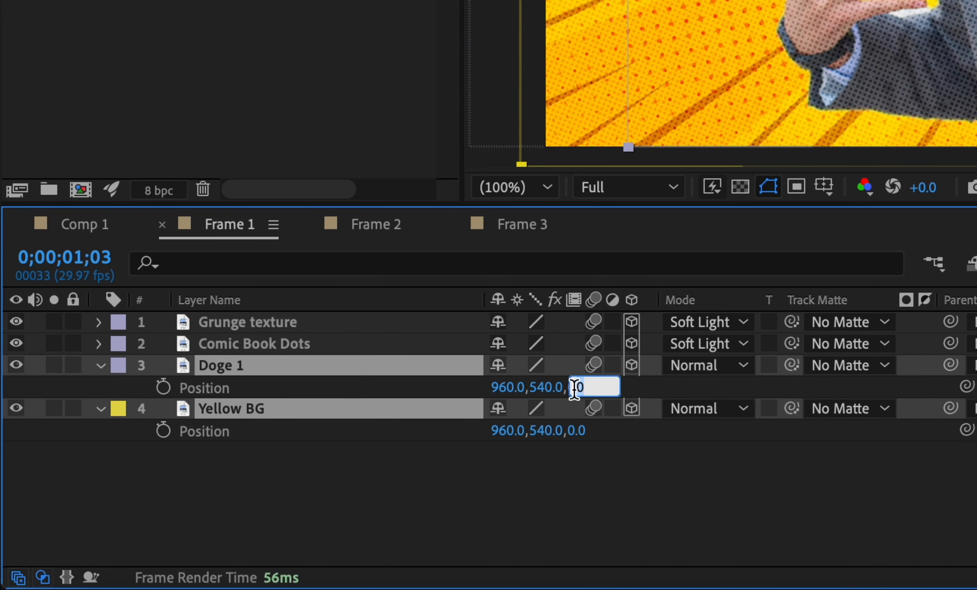
key("Return")
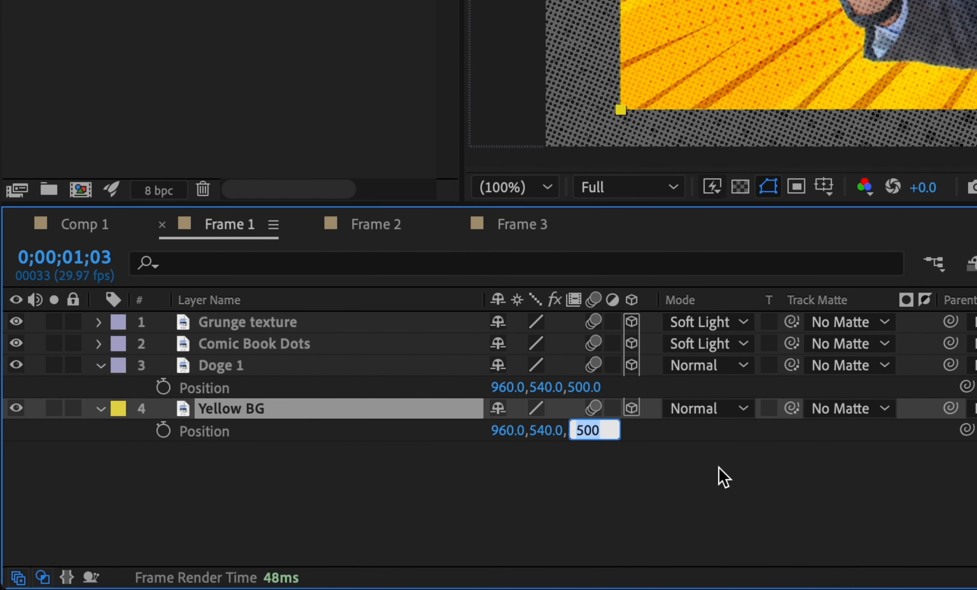
Set the Yellow BG layer's Z position to 1500
type("1500")
key("Return")
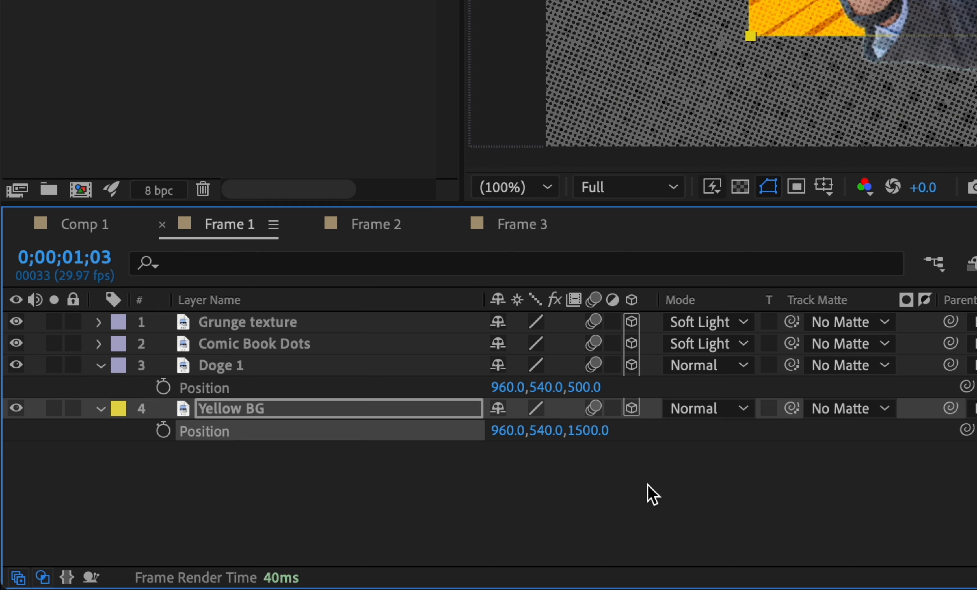
Fit the Doge 1 layer to the composition height and scale it to about 141%
left_click(432, 368)
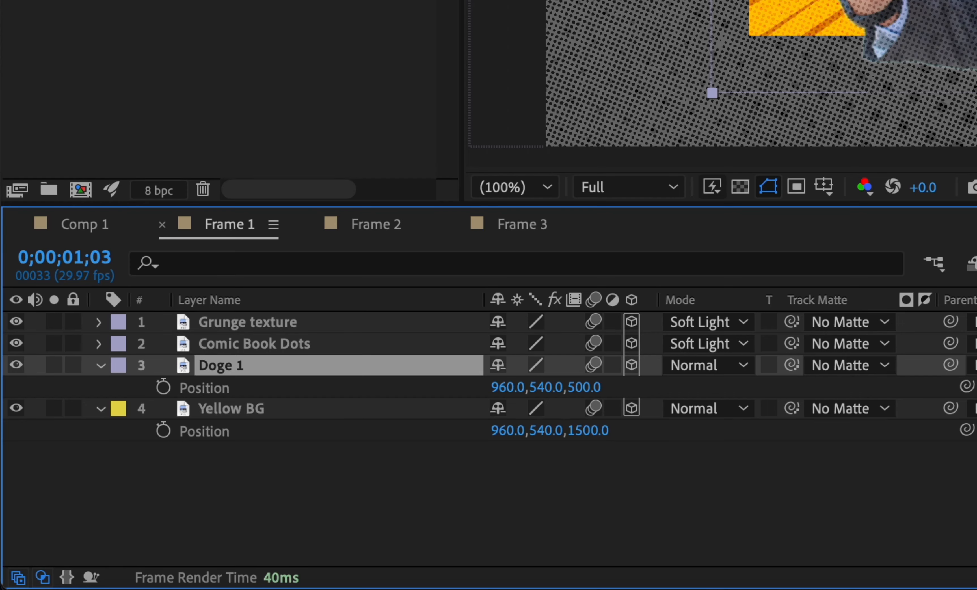
key("alt+shift+super+g")
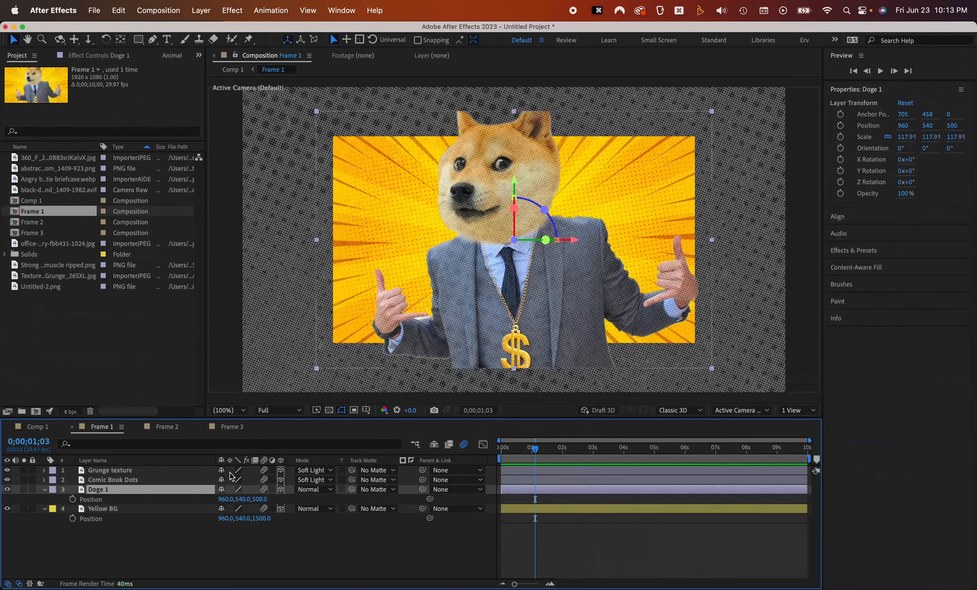
key("s")
left_click_drag(235, 501, 262, 521)
Scale the Yellow BG layer to about 153% so it fills the frame
left_click(151, 540)
left_click(159, 509)
key("s")
left_click(223, 534)
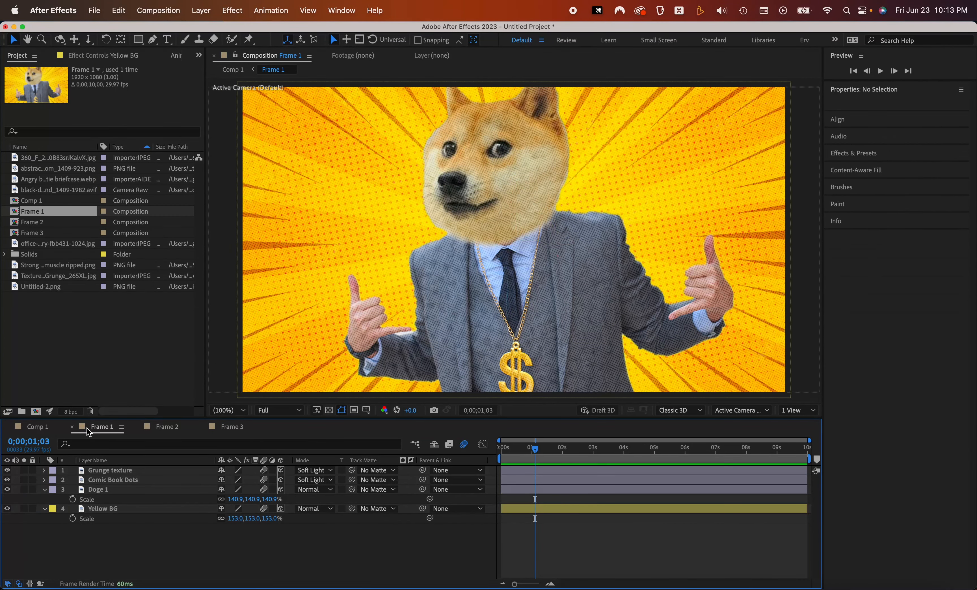
Return to Comp 1 and enable collapse transformations on the Frame 1 layer
key("shift+Escape")
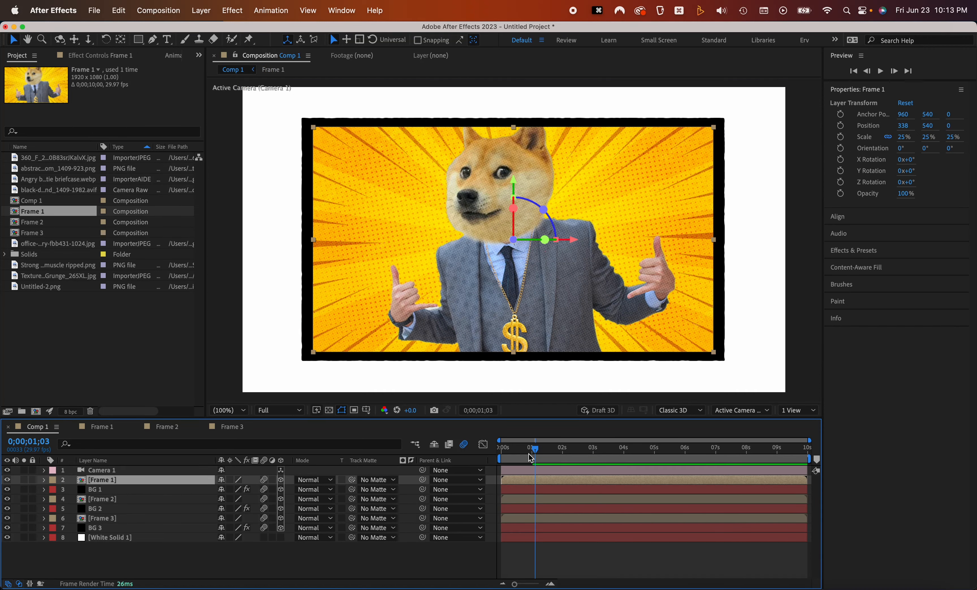
left_click_drag(535, 449, 521, 451)
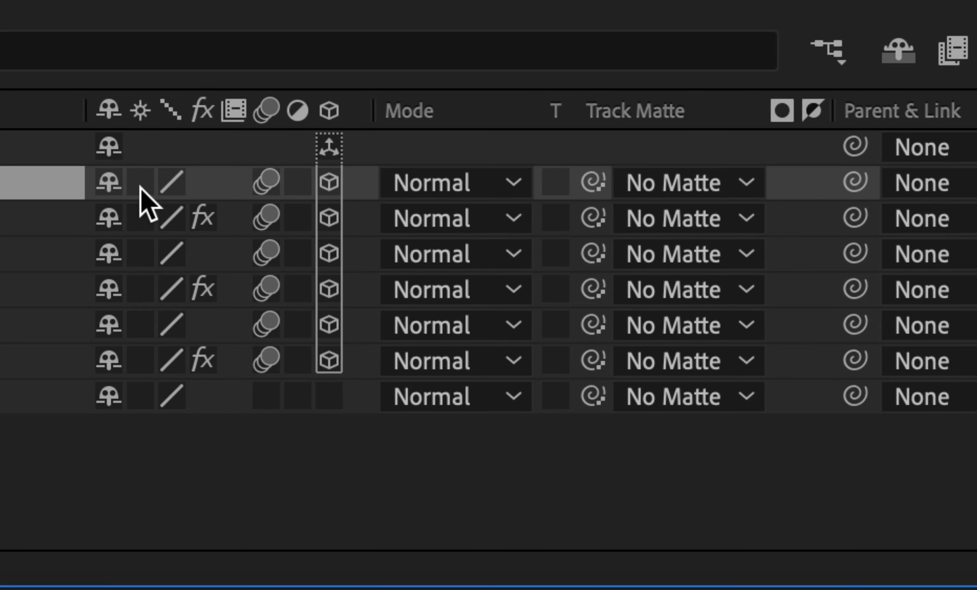
left_click(141, 183)
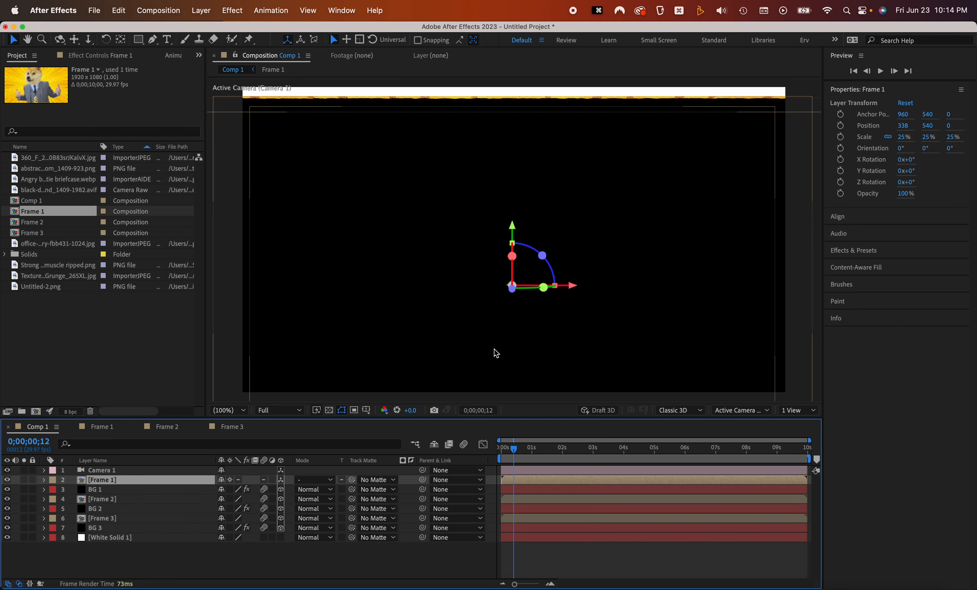
Add a new mask to the Frame 1 layer to clip it to its panel bounds
left_click_drag(514, 449, 525, 450)
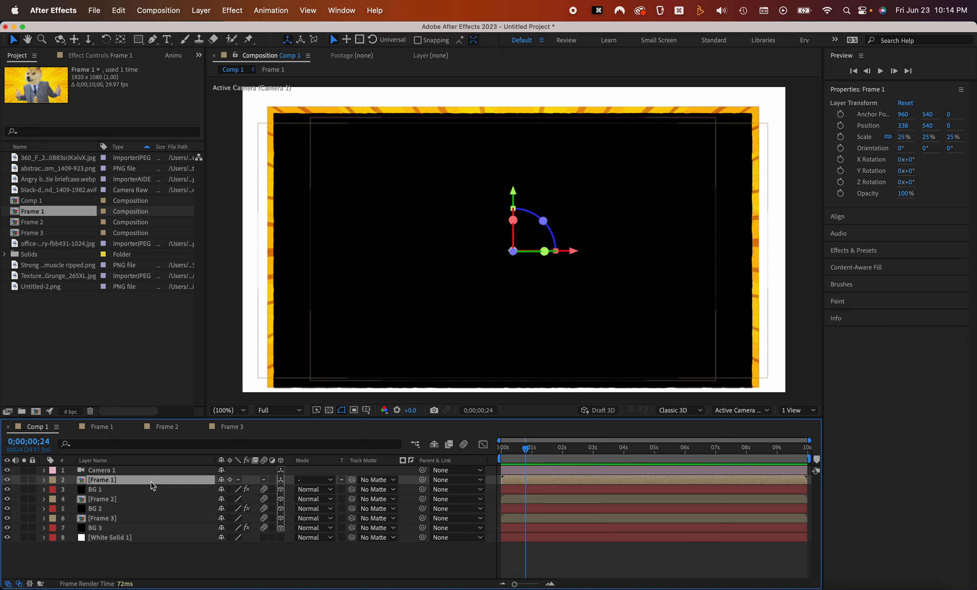
key("super+shift+n")
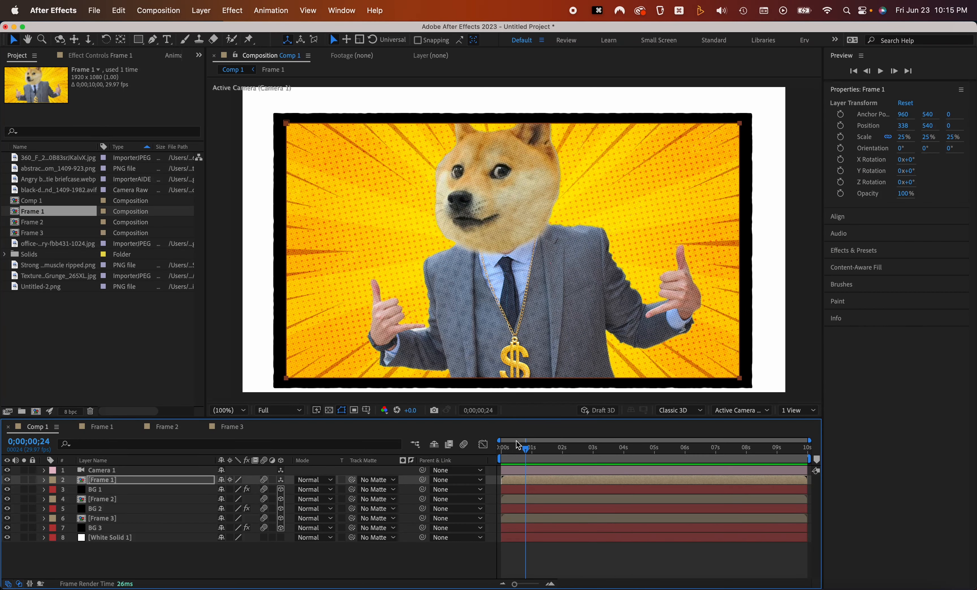
Orbit around the Frame 1 panel to inspect the depth of its layers
mouse_move(523, 452)
left_mouse_down()
mouse_move(507, 456)
mouse_move(516, 453)
left_mouse_up()
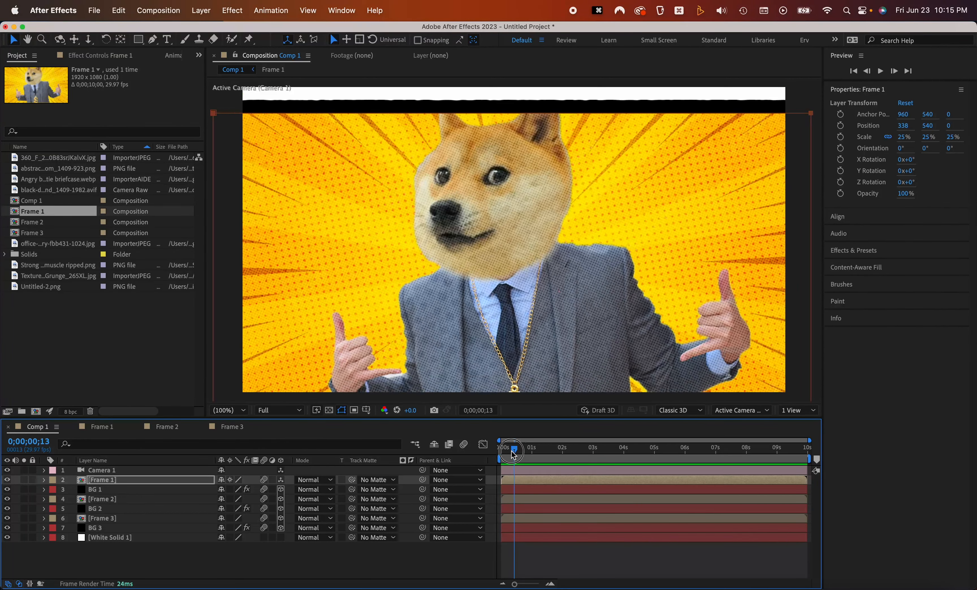
left_click(502, 259)
left_click_drag(500, 254, 464, 236)
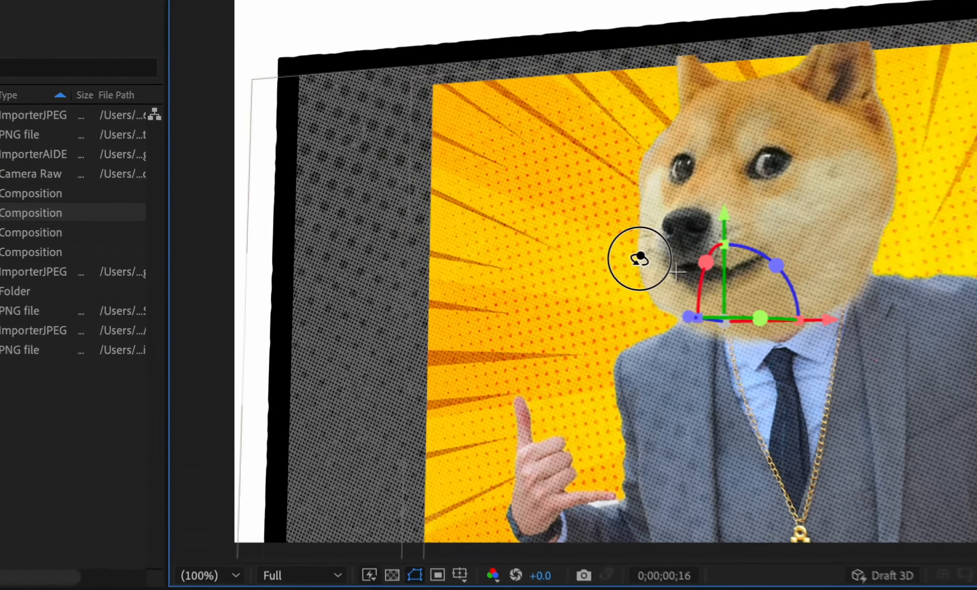
key("v")
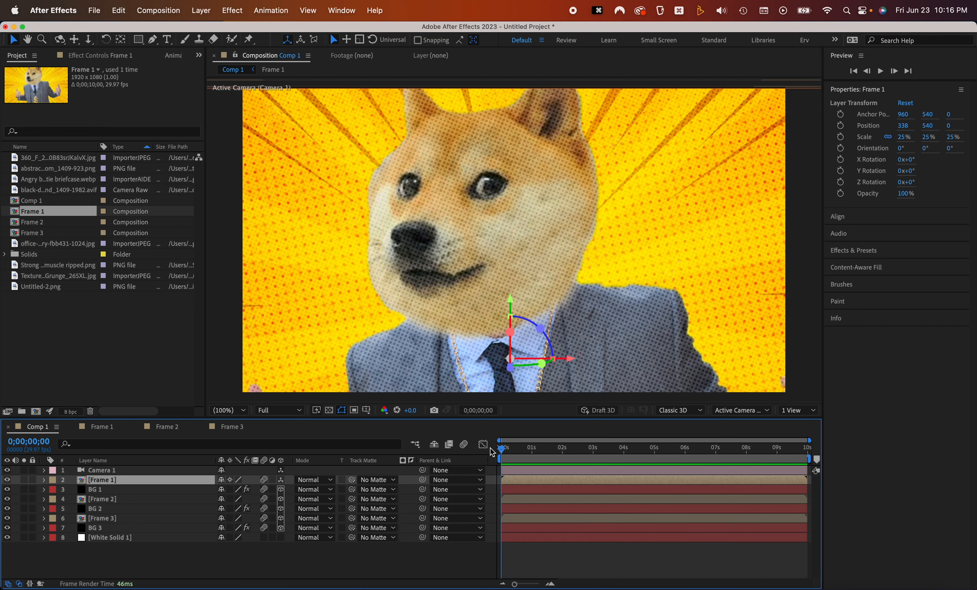
Apply Gaussian Blur to the Blue BG 2 layer in Frame 3 and increase its Blurriness
left_click(165, 427)
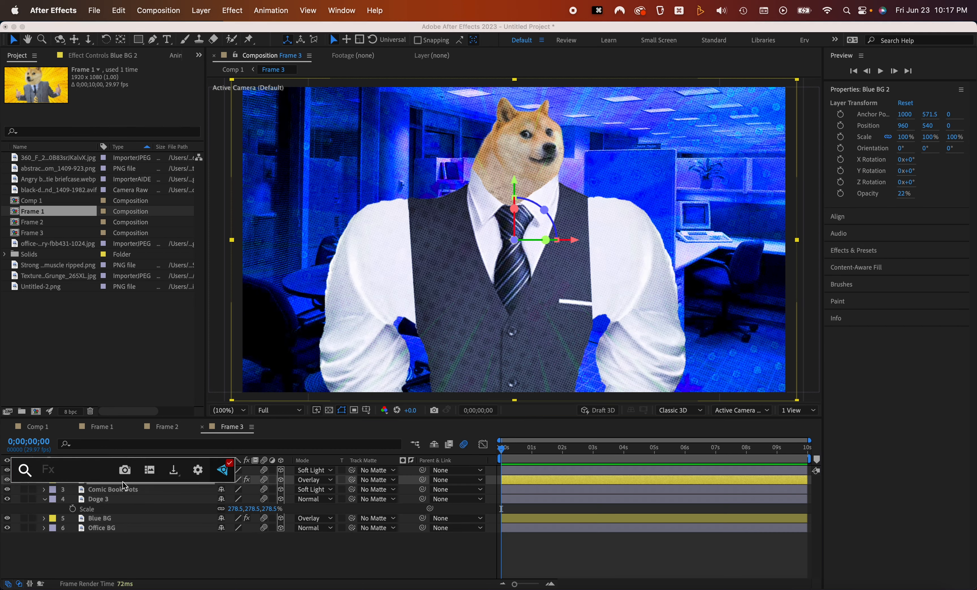
type("gauss")
left_click(124, 485)
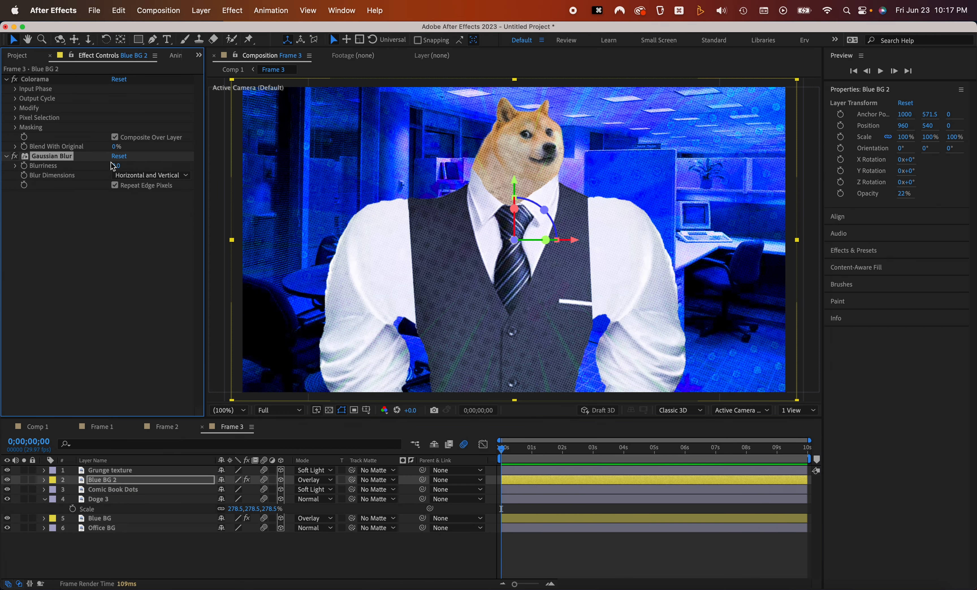
left_click_drag(164, 164, 378, 173)
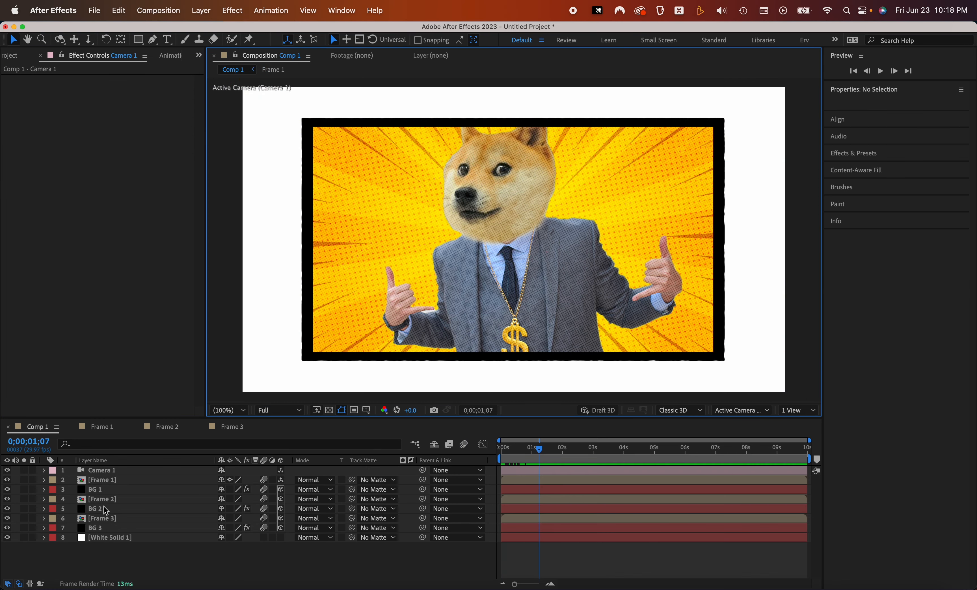
Enable collapse transformations on the Frame 2 and Frame 3 layers in Comp 1
left_click(107, 499)
left_click(118, 518, "super")
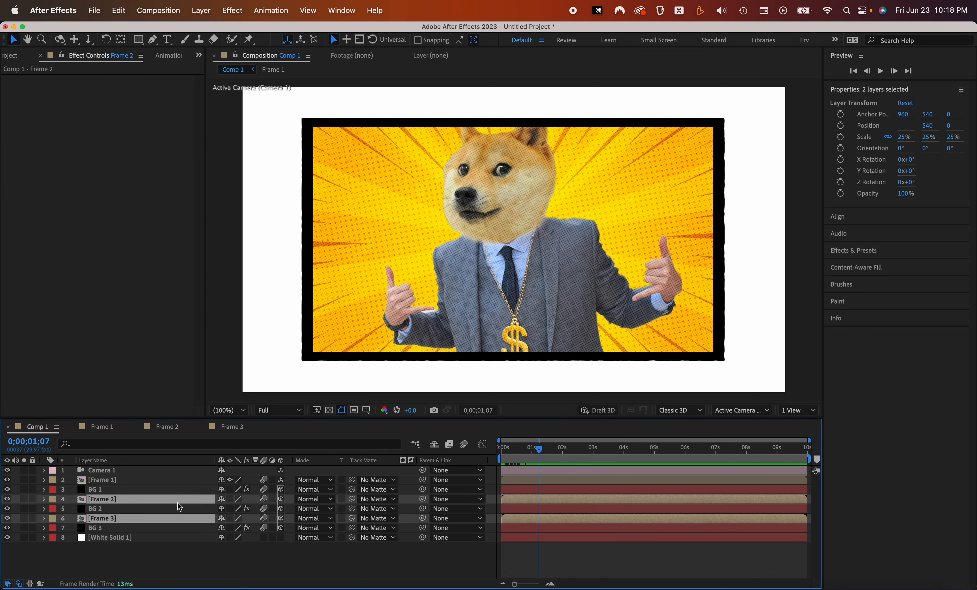
left_click(231, 499)
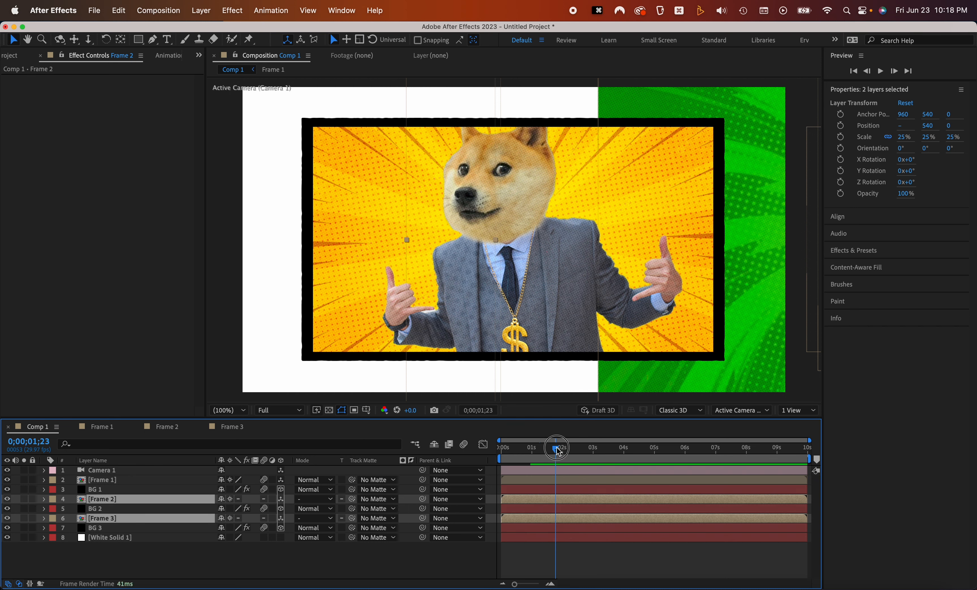
Add a new mask to the Frame 2 layer to clip it to its panel bounds
left_click_drag(657, 251, 357, 254)
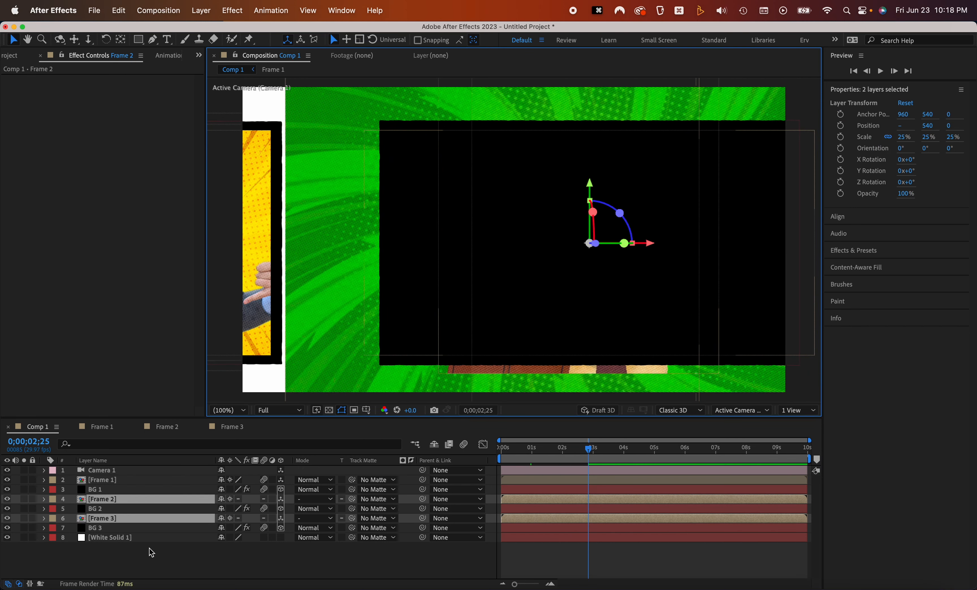
left_click(115, 552)
left_click(120, 499)
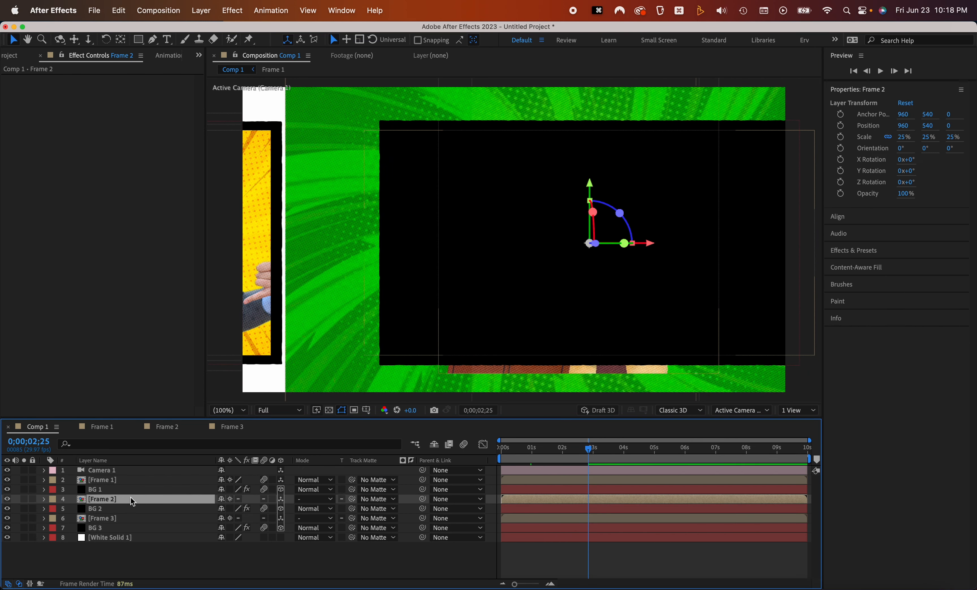
key("super+shift+n")
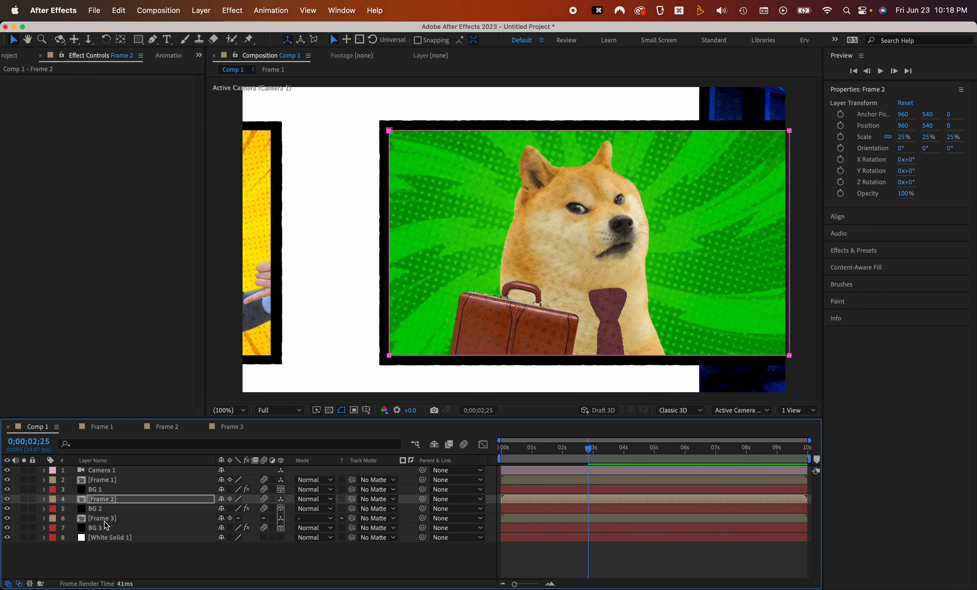
Add a new mask to the Frame 3 layer to clip it to its panel bounds
left_click(135, 517)
key("super+shift+n")
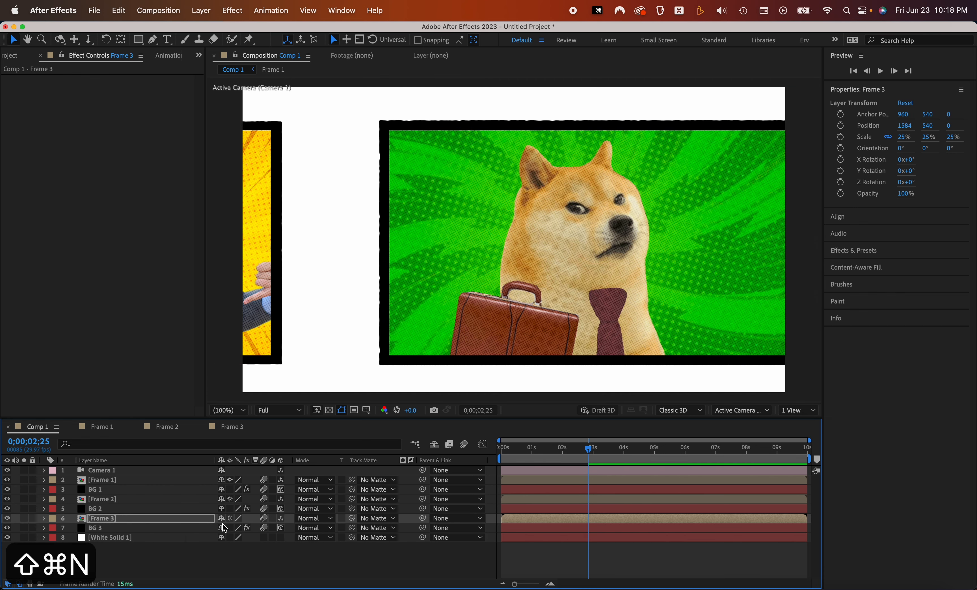
left_click_drag(613, 259, 490, 235)
key("super+z")
key("super+z")
key("super+z")
key("super+z")
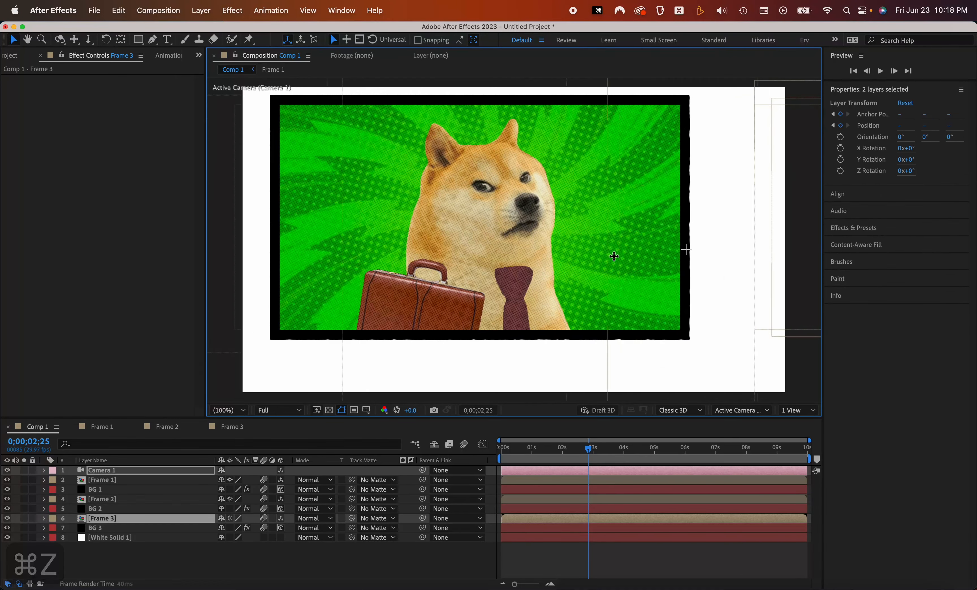
left_click_drag(501, 247, 531, 237)
key("super+z")
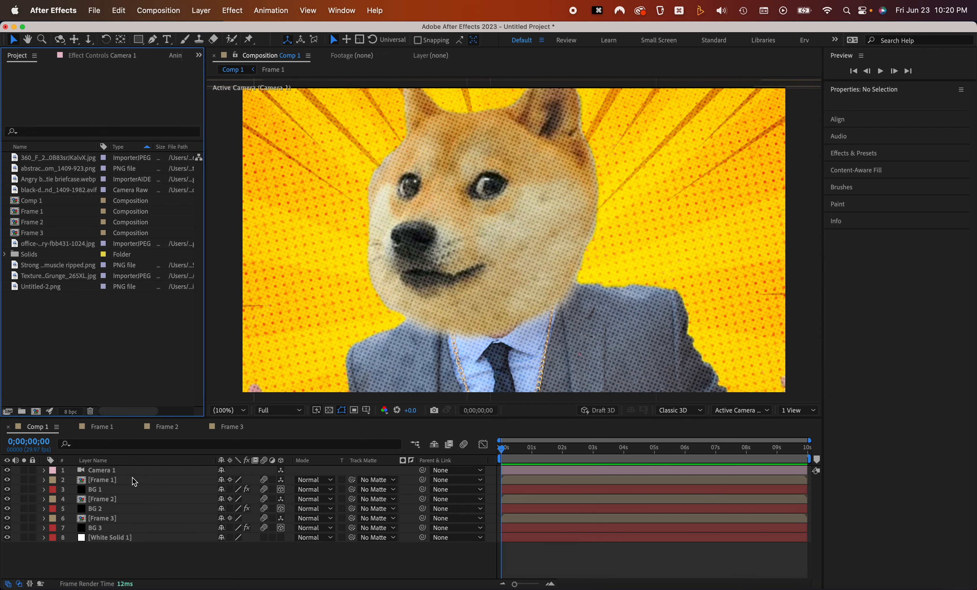
Select Camera 1 and reveal its animated properties
left_click(103, 470)
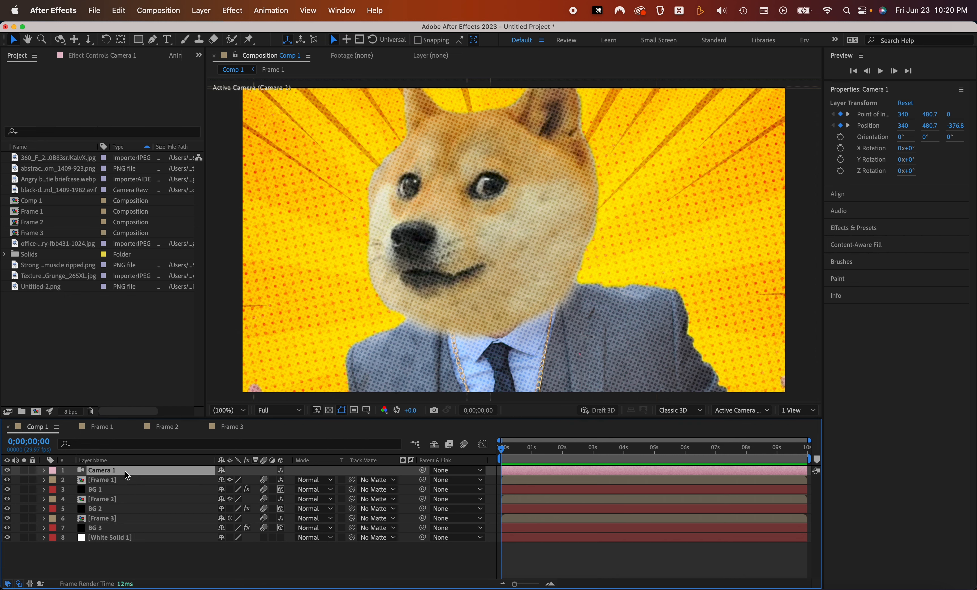
key("u")
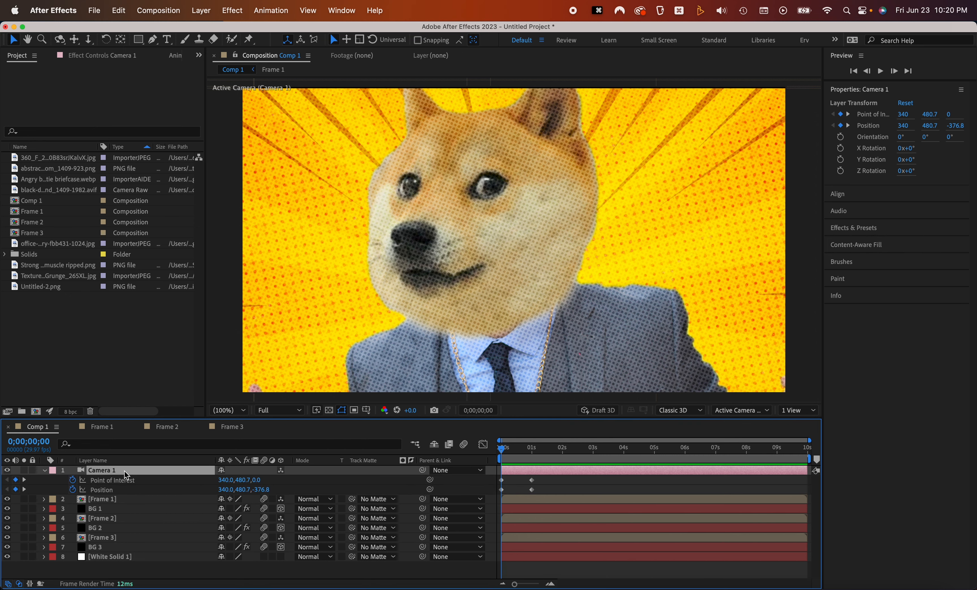
Create a null object at about 1 s and parent Camera 1 to Null 1
left_click(505, 451)
left_click_drag(508, 456, 534, 453)
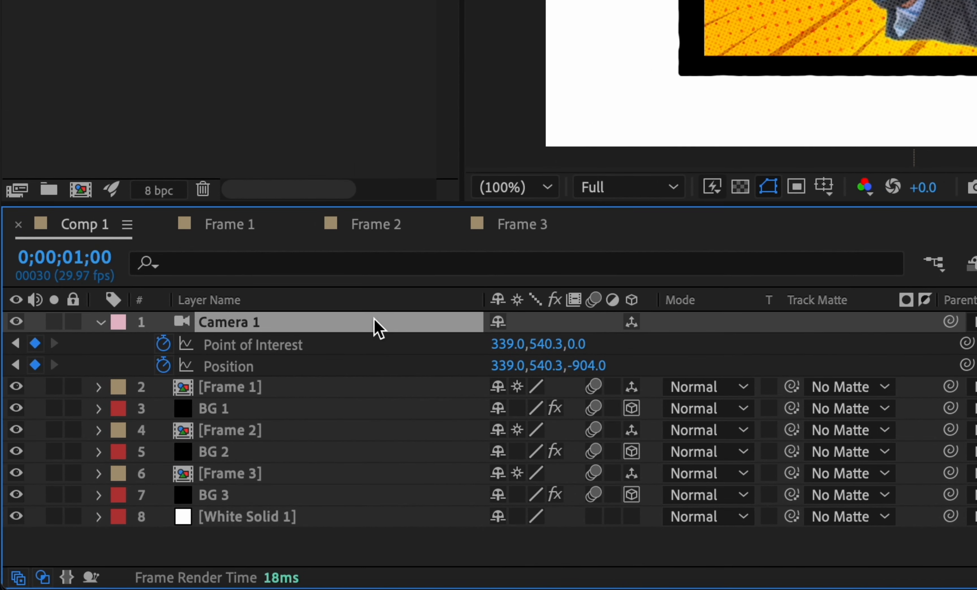
key("alt+shift+super+y")
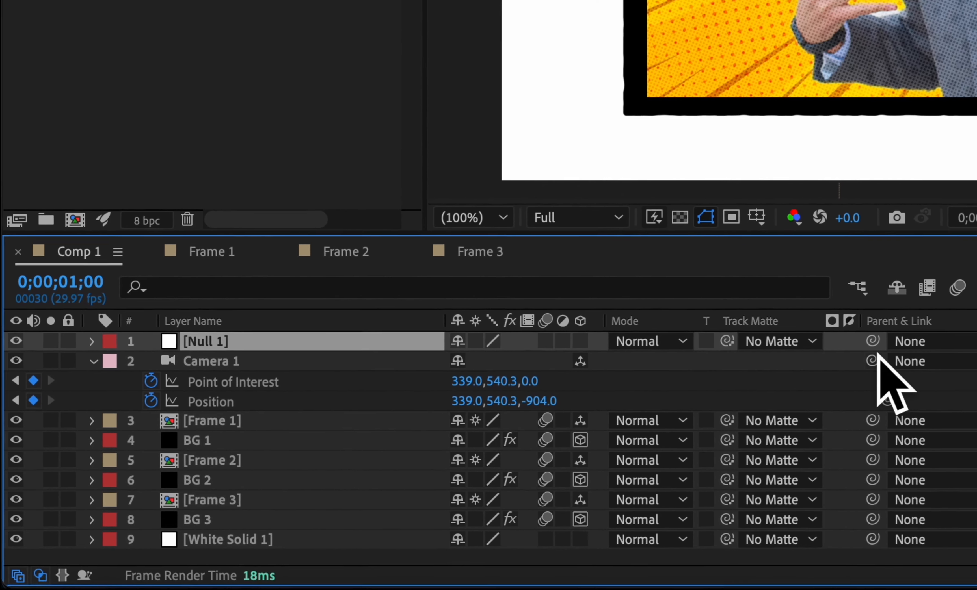
left_click_drag(951, 343, 924, 353)
left_click_drag(843, 374, 212, 346)
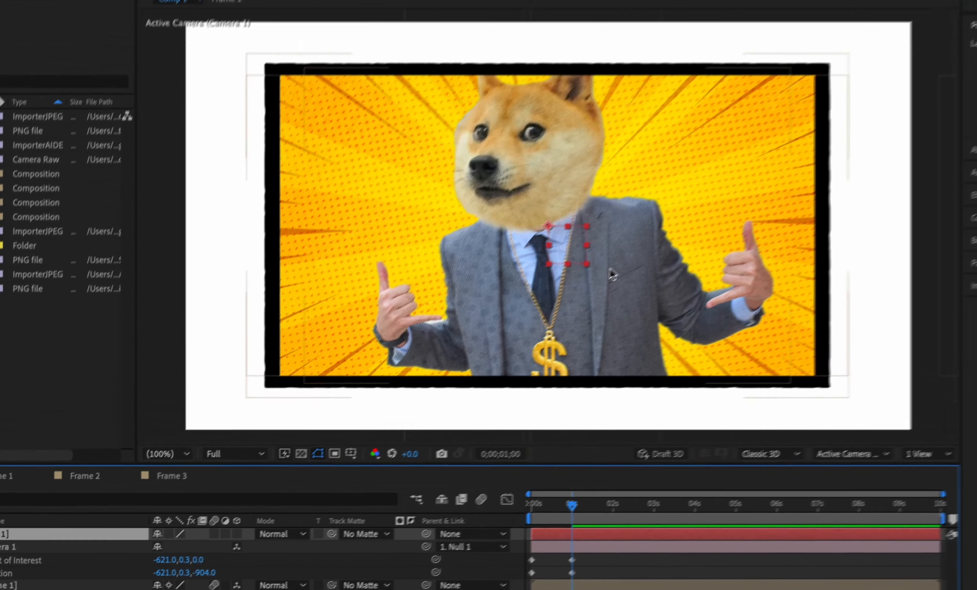
mouse_move(522, 282)
left_mouse_down()
mouse_move(547, 247)
mouse_move(574, 281)
mouse_move(512, 303)
mouse_move(514, 283)
mouse_move(534, 277)
left_mouse_up()
key("super+z")
scroll(494, 581, "up", 1)
scroll(493, 580, "left", 1)
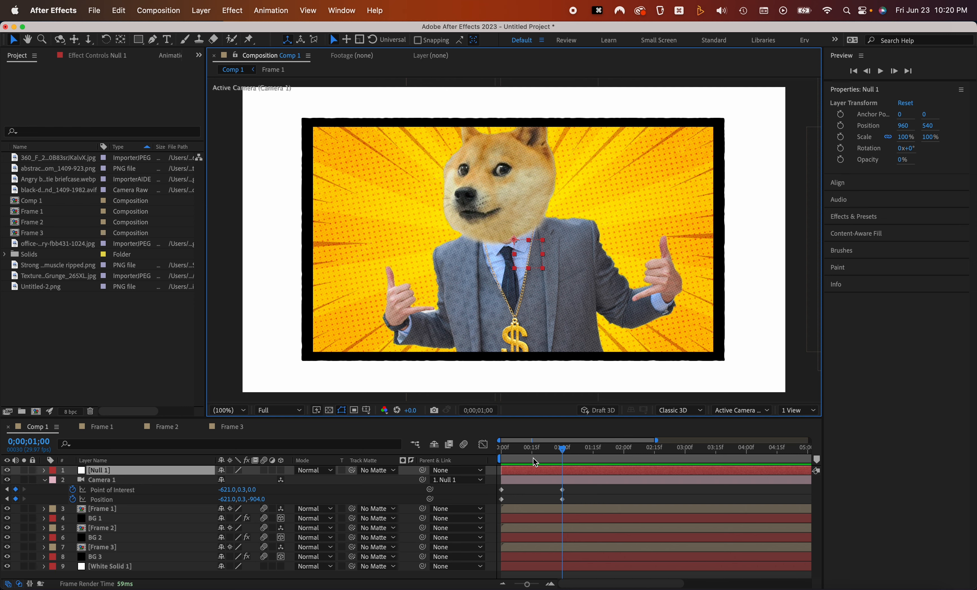
Apply Easy Ease to Camera 1's position and point-of-interest keyframes and preview the move
key("space")
key("space")
left_click_drag(589, 484, 497, 504)
key("F9")
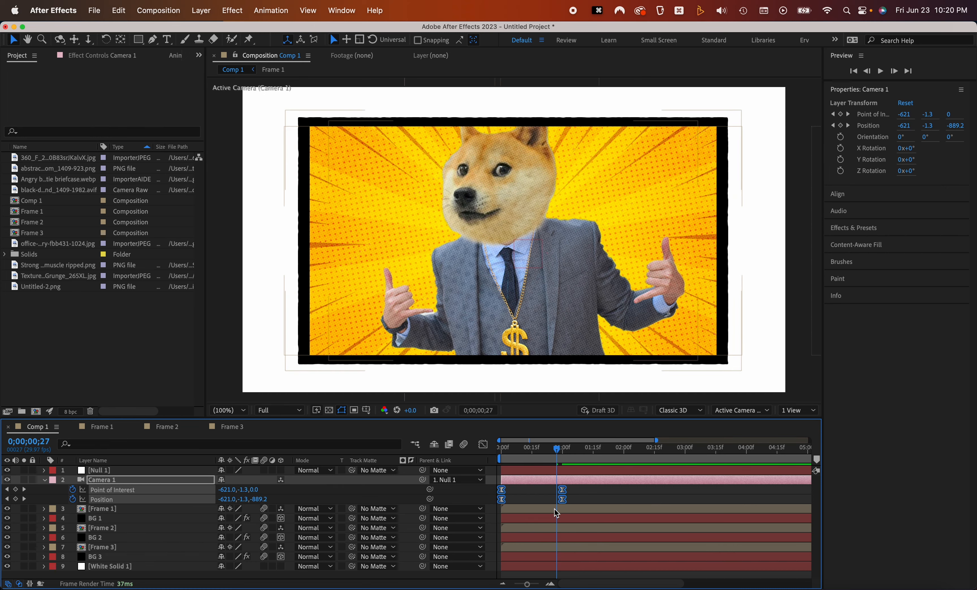
key("Home")
key("space")
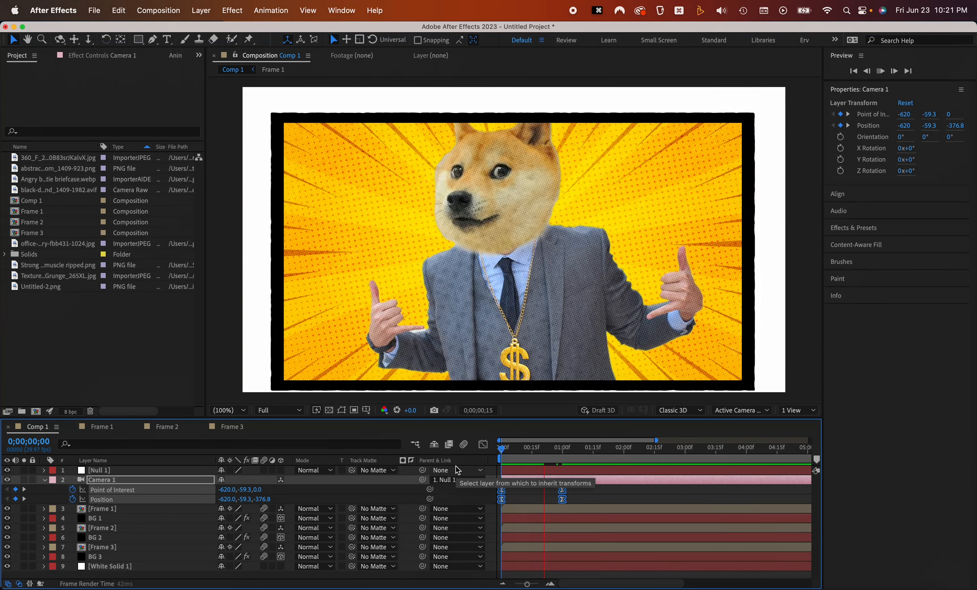
key("space")
Shape the camera's speed curve in the graph editor by dragging the keyframe influence handles, then preview
key("minus")
mouse_move(577, 490)
left_mouse_down()
mouse_move(498, 503)
mouse_move(563, 494)
left_mouse_up()
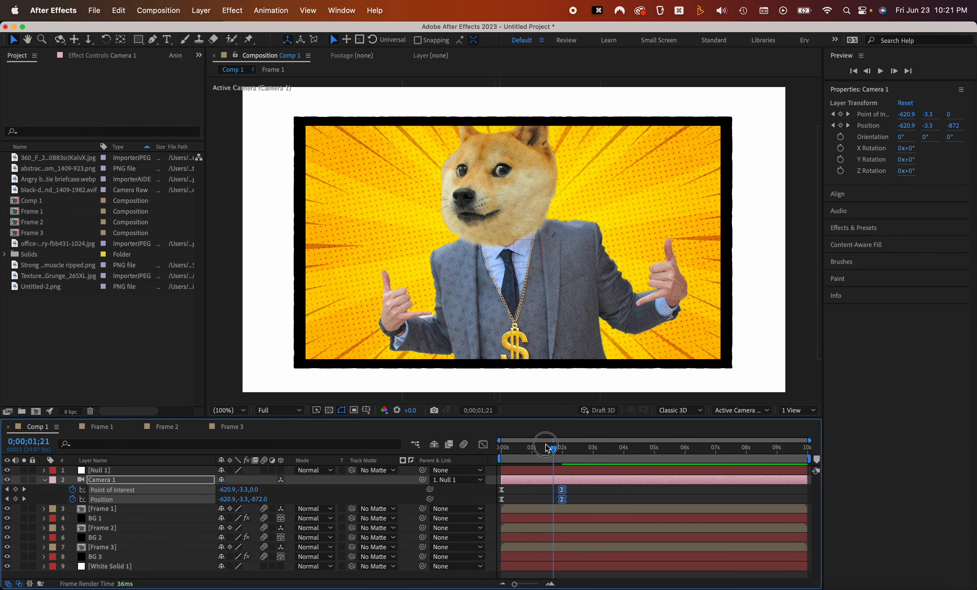
left_click_drag(548, 449, 508, 448)
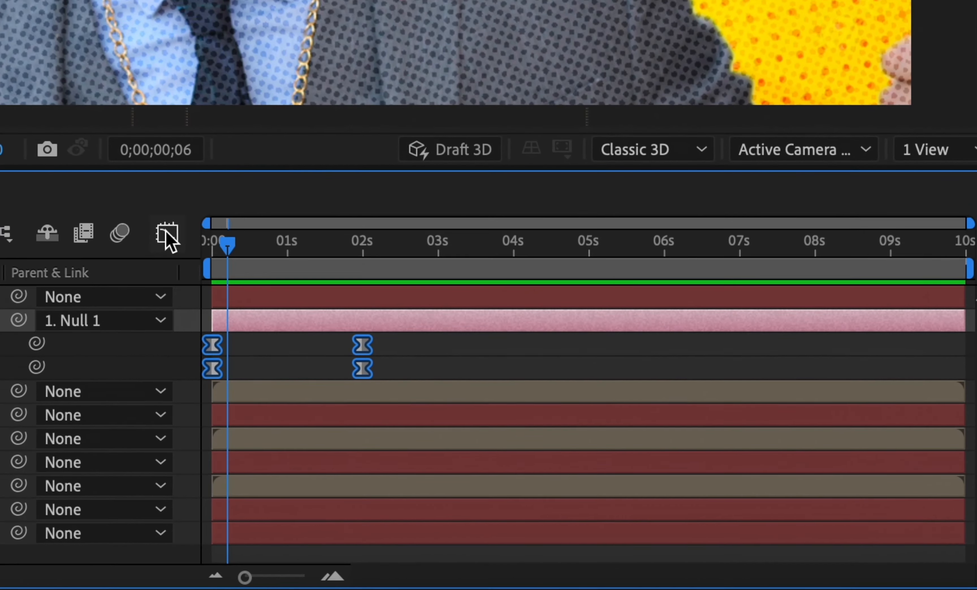
left_click(482, 445)
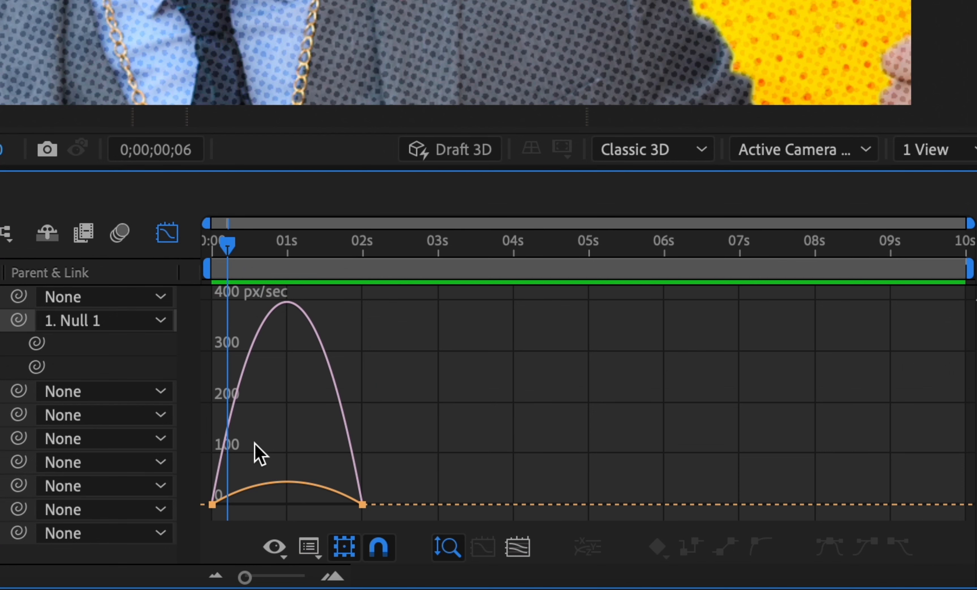
left_click_drag(416, 451, 316, 521)
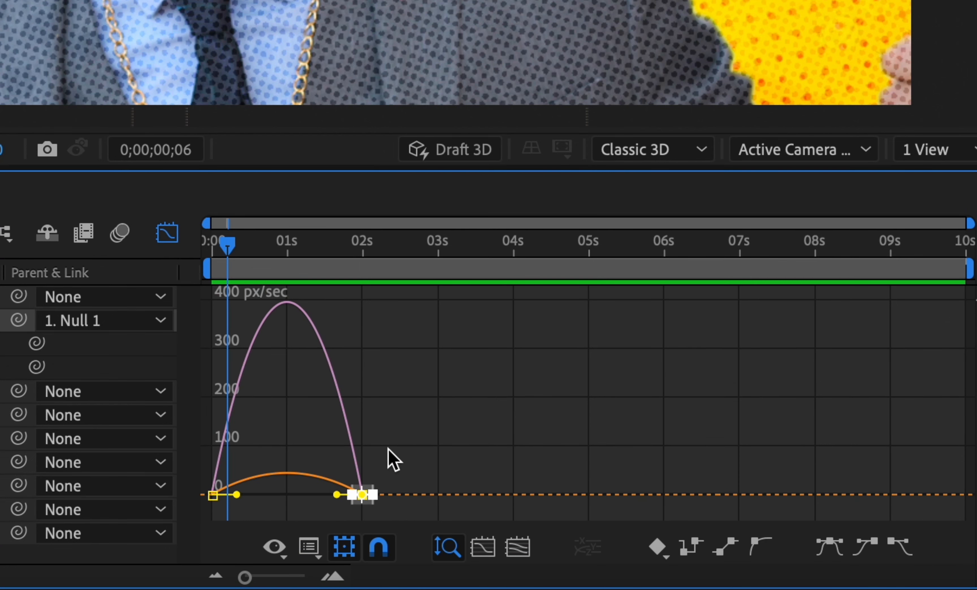
left_click_drag(397, 459, 273, 509)
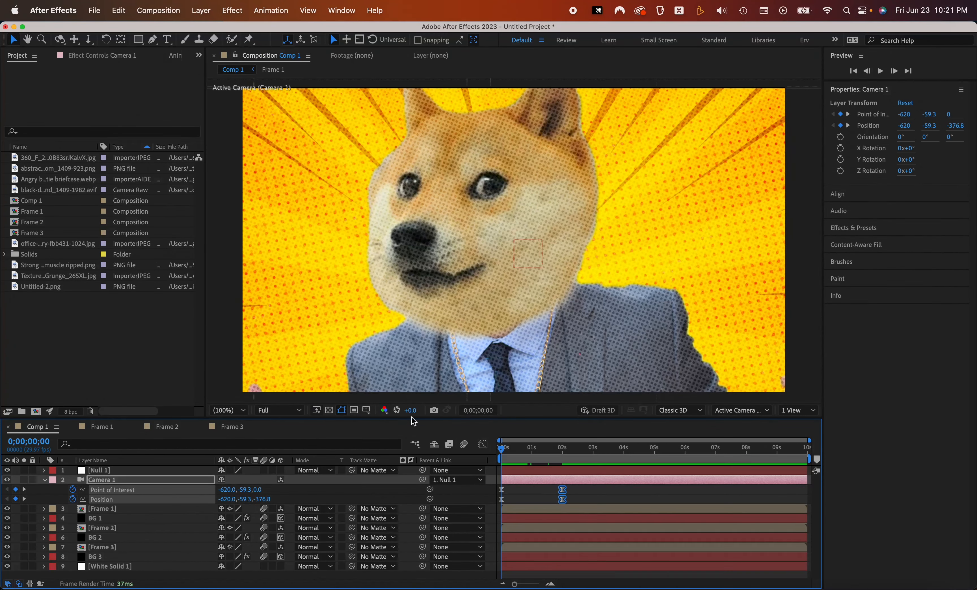
key("space")
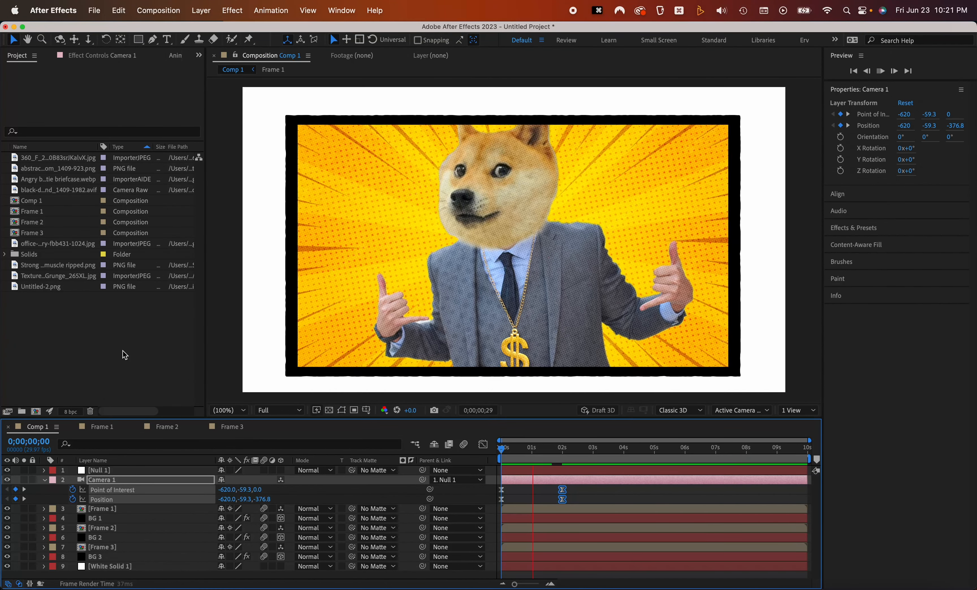
Keyframe Null 1's position at about 1 s and at 3 s move it right to 1580, 540 to frame the green panel
left_click_drag(534, 449, 531, 470)
left_click(531, 470)
key("p")
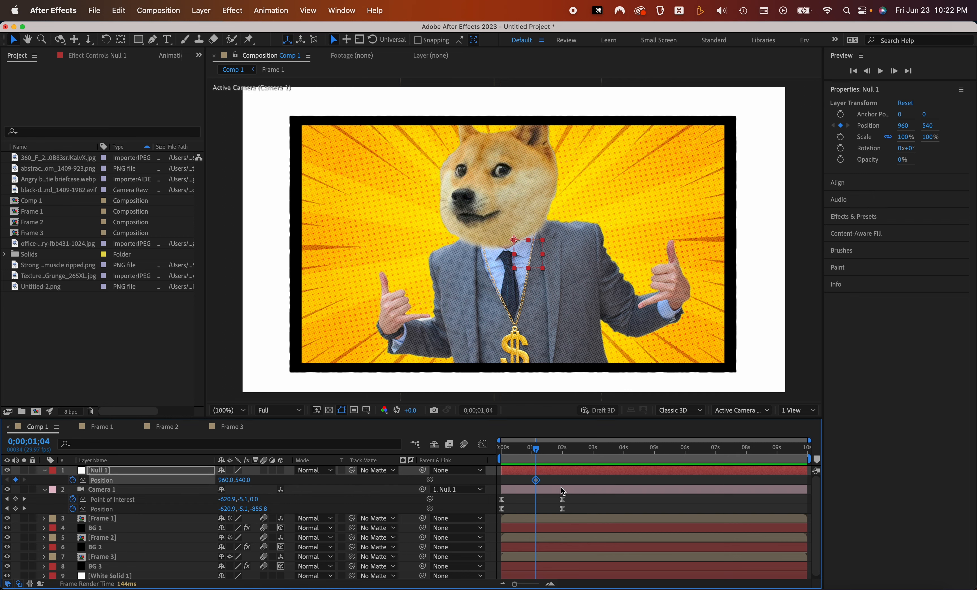
left_click(533, 482)
left_click_drag(535, 450, 578, 450)
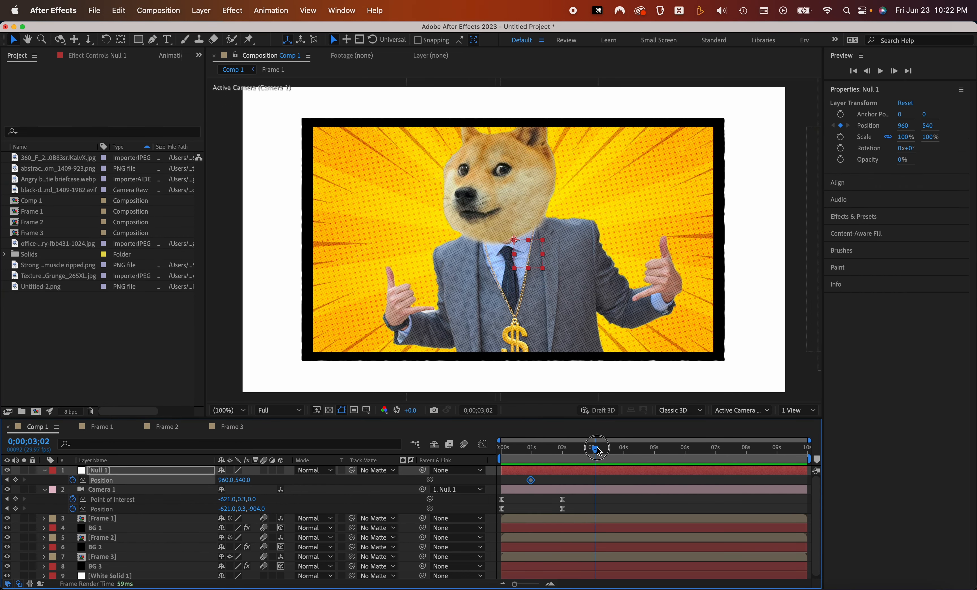
left_click_drag(531, 257, 698, 258)
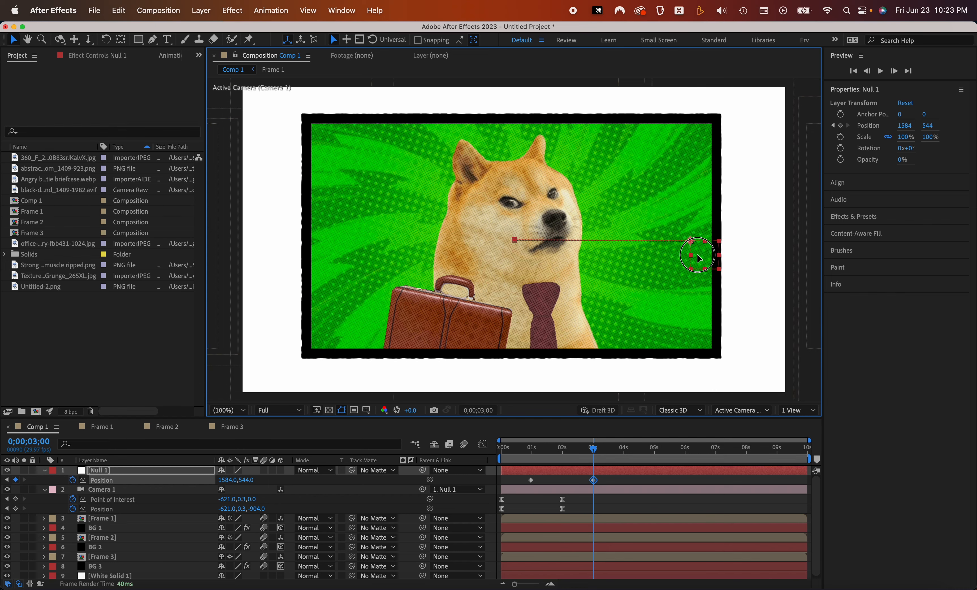
left_click(366, 410)
left_click(400, 421)
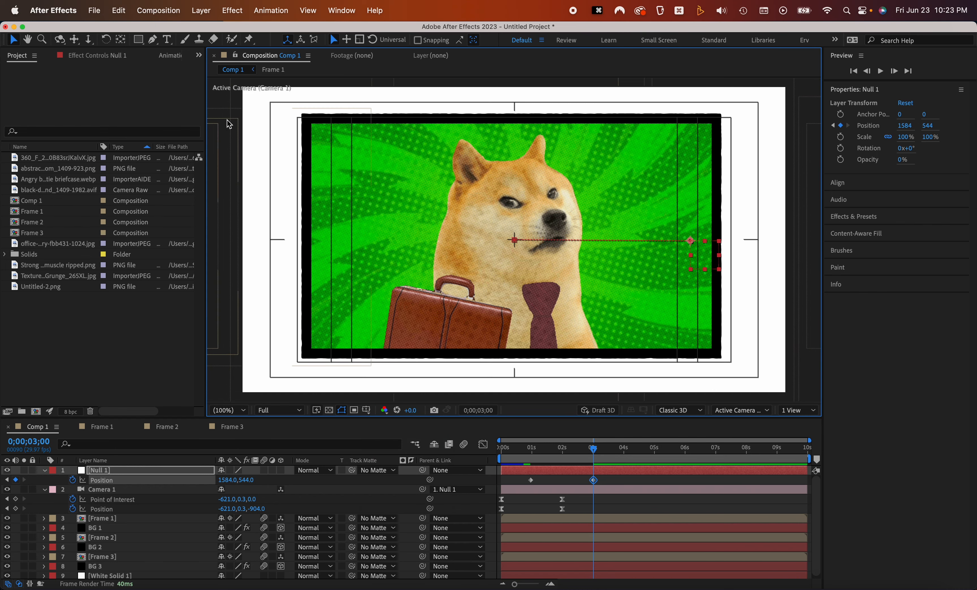
left_click_drag(708, 256, 709, 255)
Ease Null 1's position keyframes, adjust their speed curve in the graph editor, and preview
left_click_drag(612, 474, 507, 492)
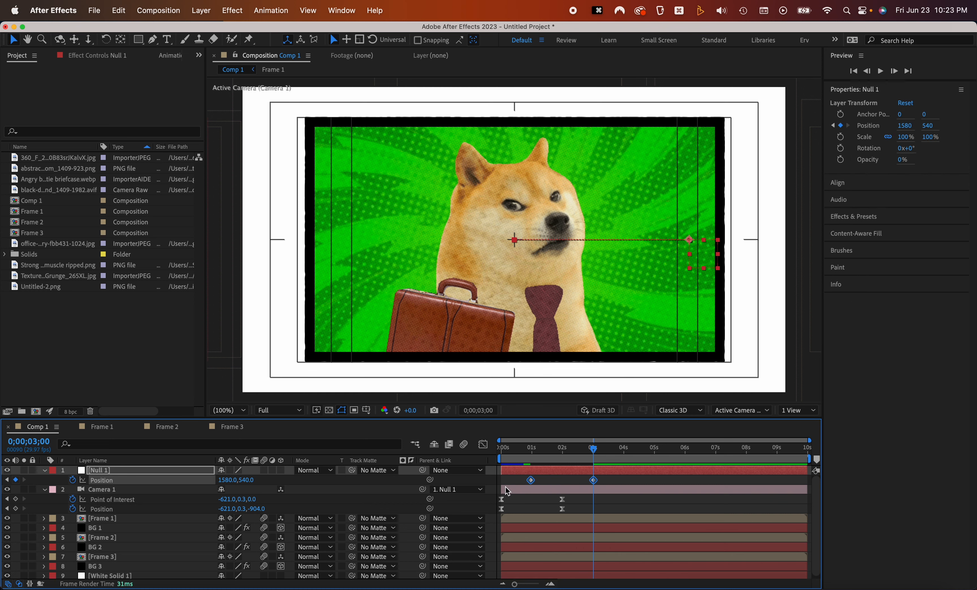
key("Home")
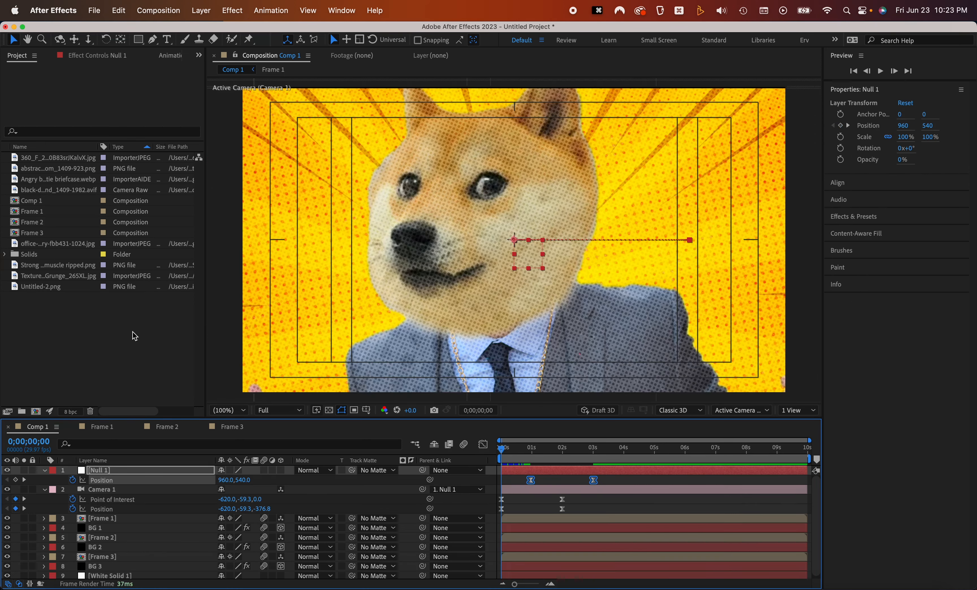
key("space")
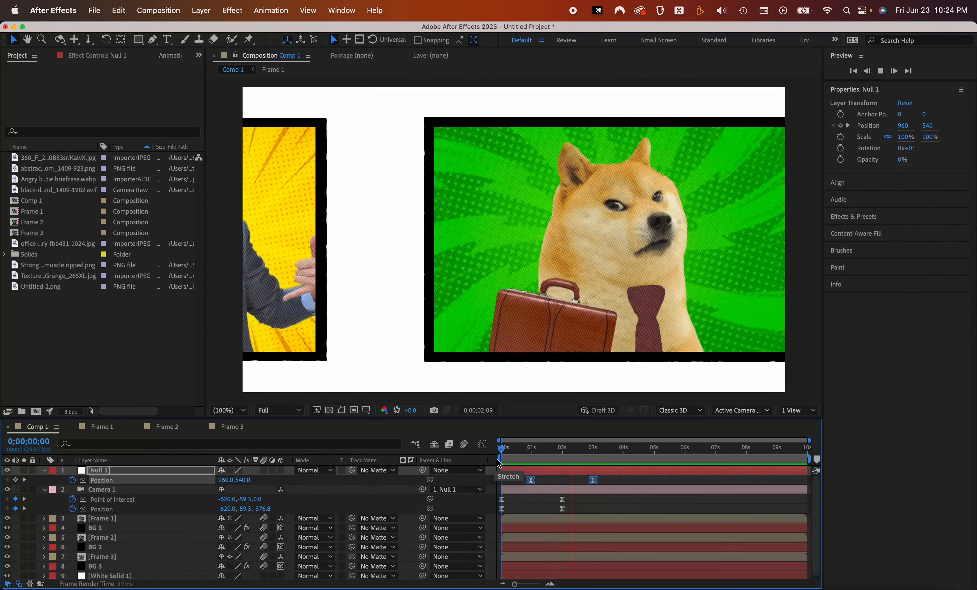
key("space")
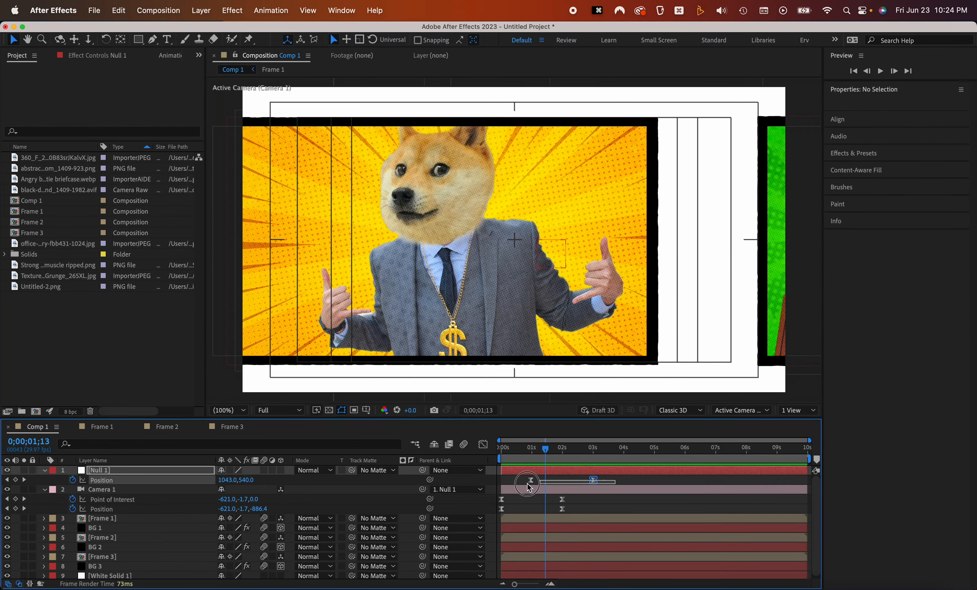
left_click(482, 446)
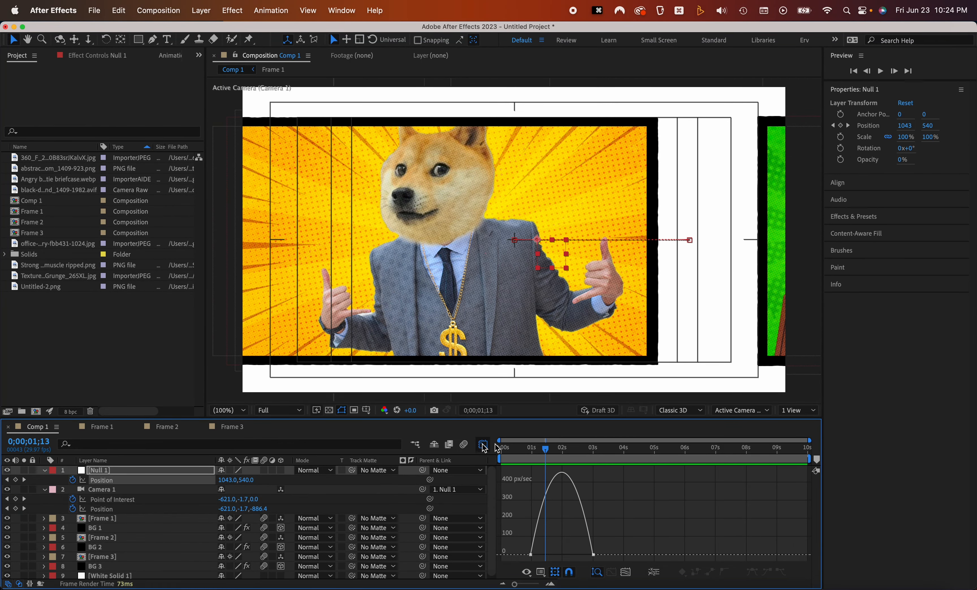
mouse_move(541, 555)
left_mouse_down()
mouse_move(636, 546)
mouse_move(577, 556)
mouse_move(564, 569)
mouse_move(552, 555)
left_mouse_up()
left_click(482, 444)
left_click_drag(556, 449, 512, 452)
key("space")
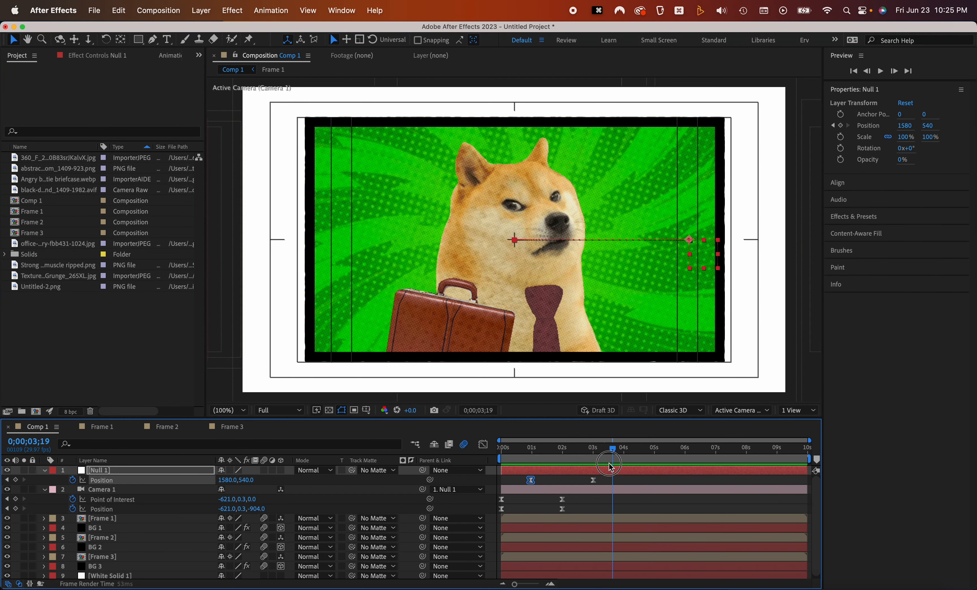
Select Camera 1 and dolly it closer to the green panel at about 3;14
left_click_drag(600, 458, 595, 455)
left_click(581, 491)
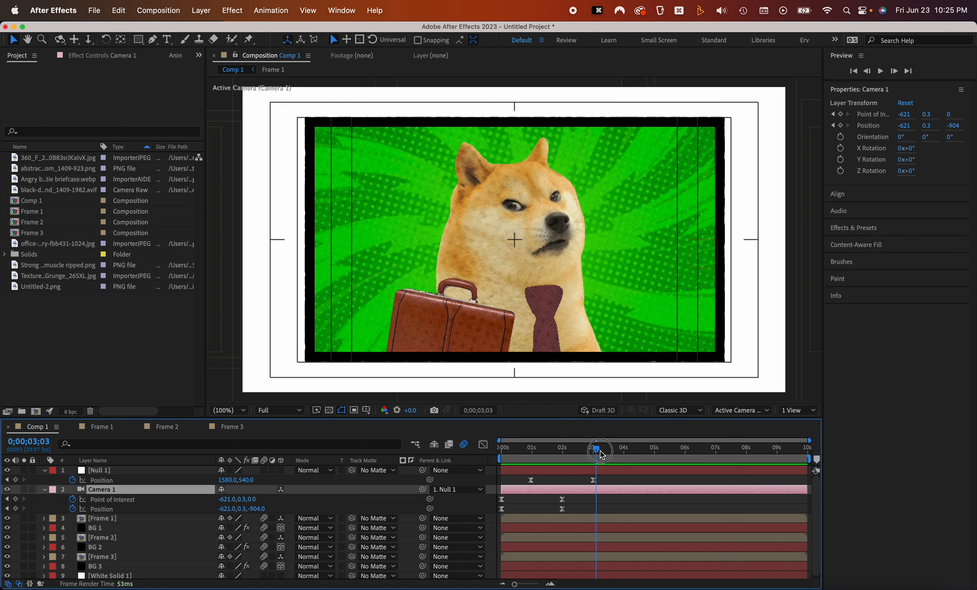
left_click_drag(529, 257, 521, 183)
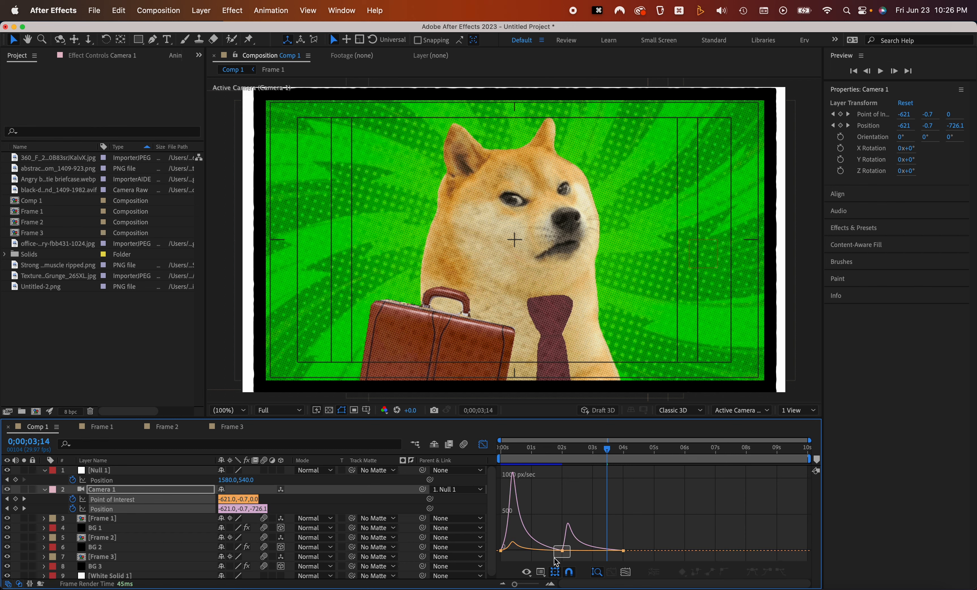
Adjust the camera's new speed curve in the graph editor and fit all graphs to view
scroll(568, 550, "up", 5)
left_click_drag(551, 548, 641, 552)
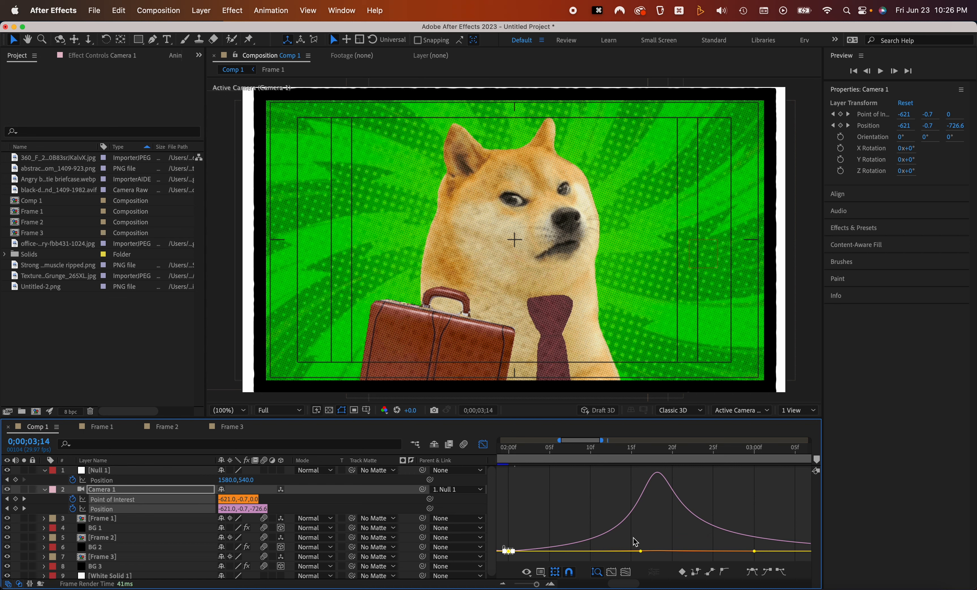
scroll(582, 505, "down", 5)
left_click_drag(578, 511, 619, 523)
scroll(619, 528, "down", 2)
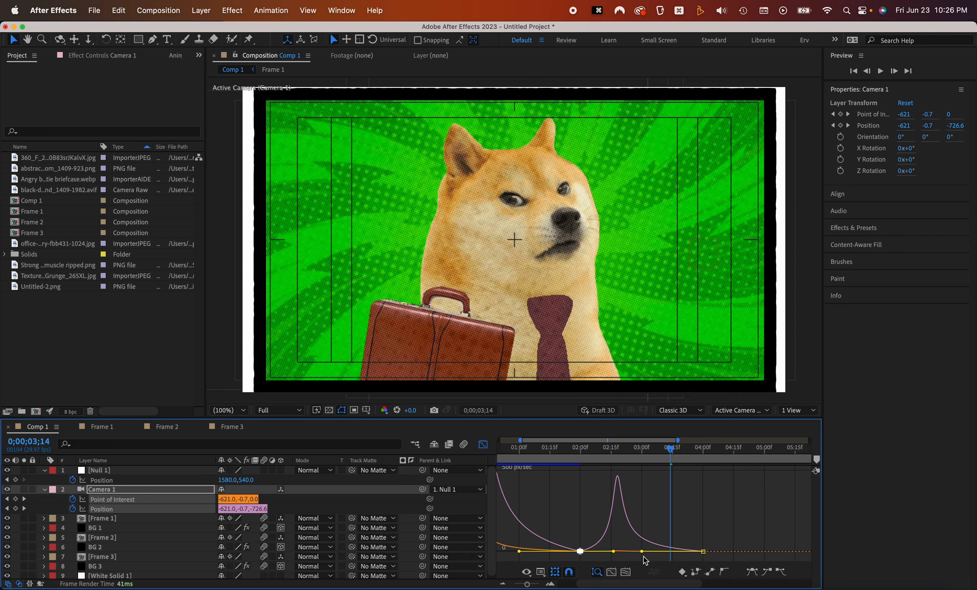
left_click_drag(720, 548, 648, 551)
left_click(596, 506)
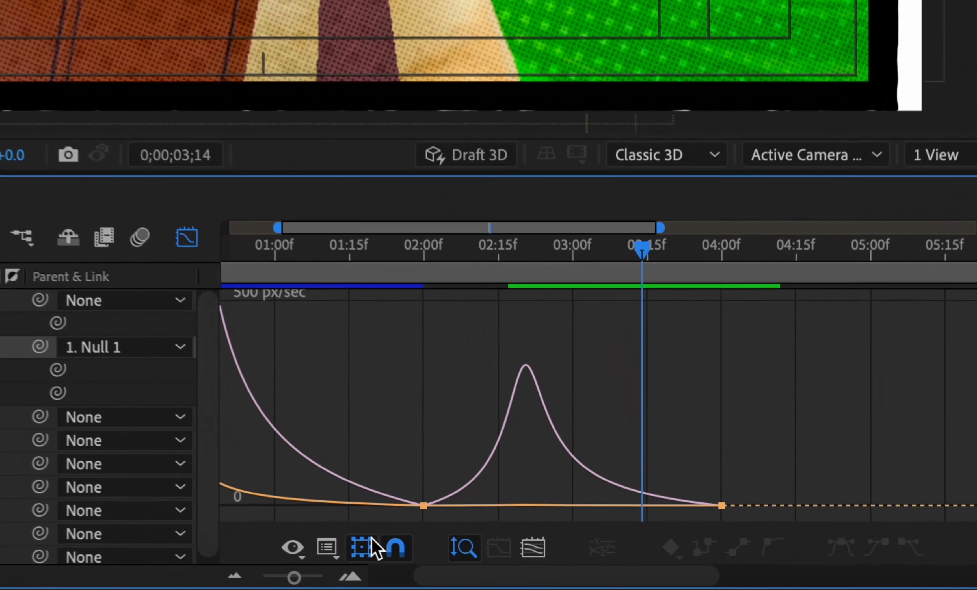
left_click(625, 572)
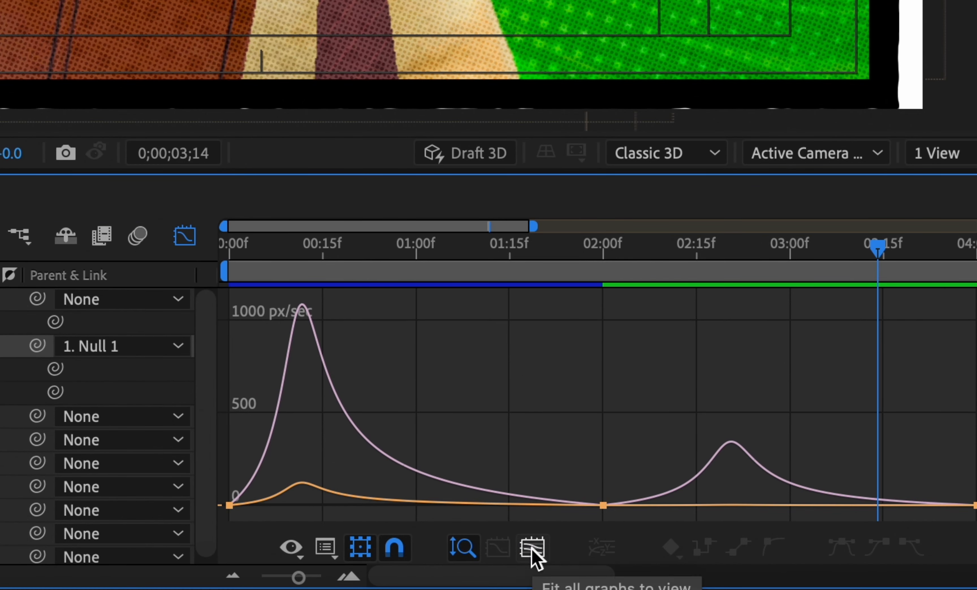
left_click(324, 553)
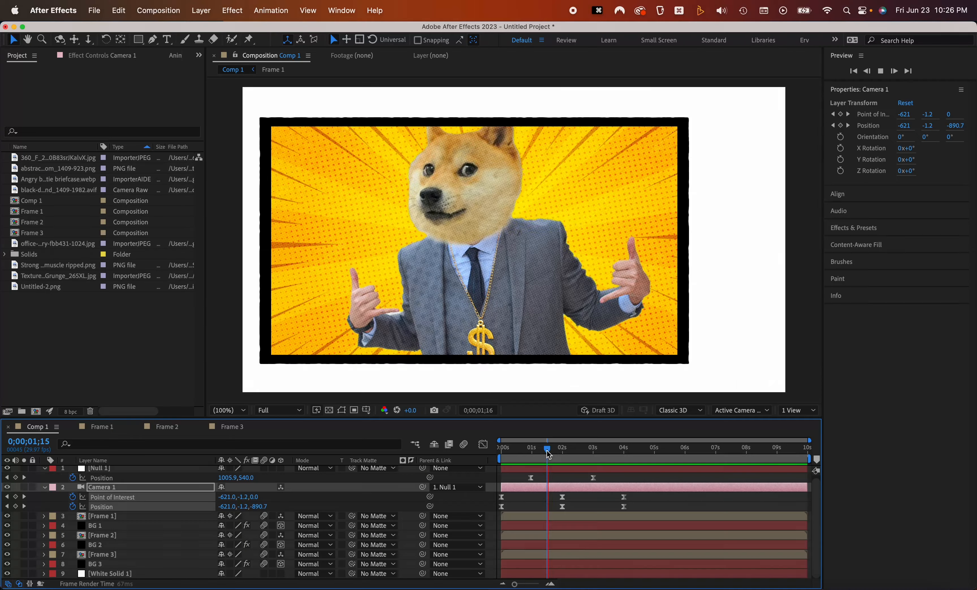
Copy Camera 1's 2 s keyframes and paste them at 3 s to hold before the push-in, then preview
left_click_drag(548, 453, 593, 452)
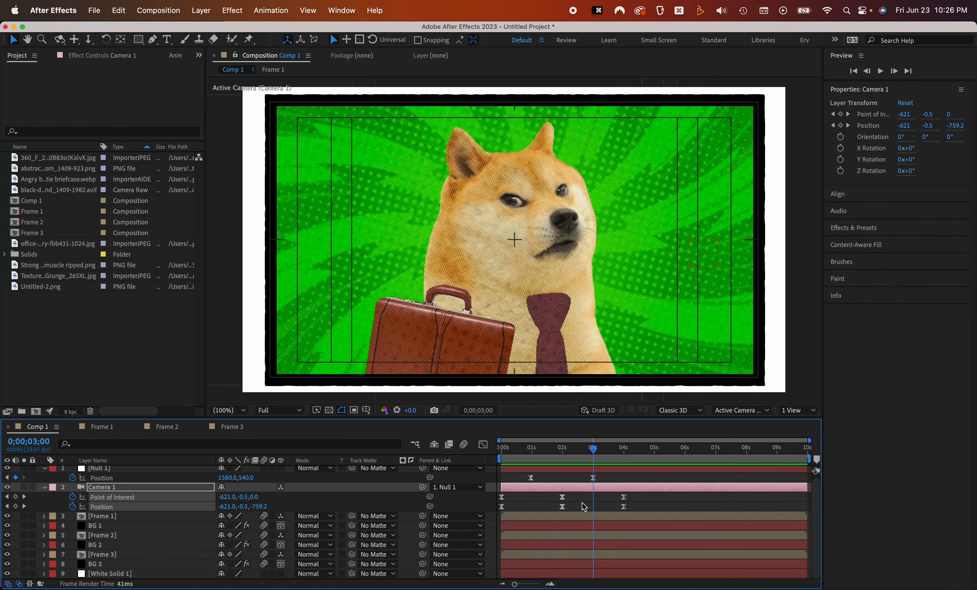
left_click_drag(577, 500, 534, 524)
key("super+c")
key("super+v")
left_click(554, 451)
key("space")
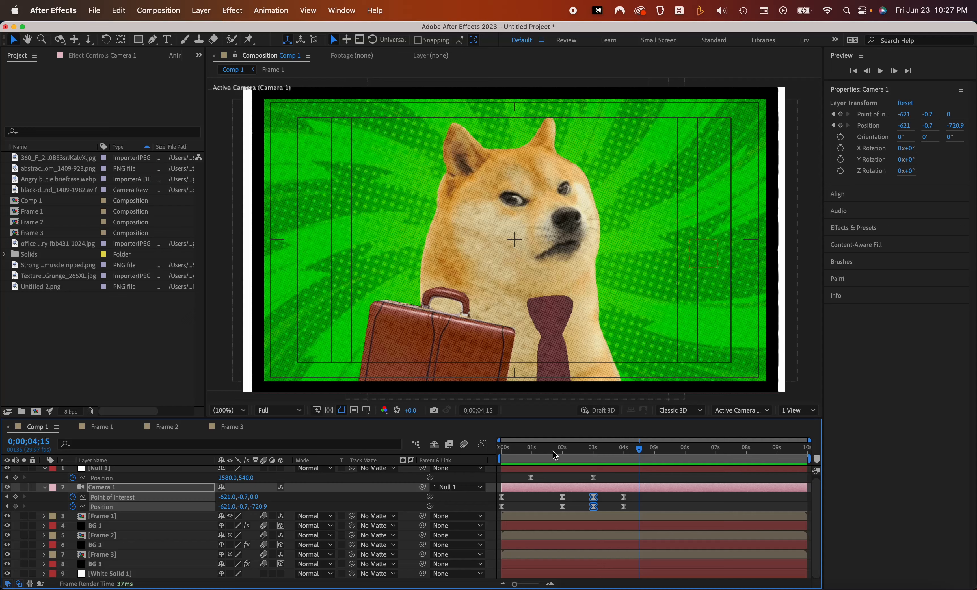
Collapse the Comp 1 layers and open the Frame 2 composition
left_click(113, 490)
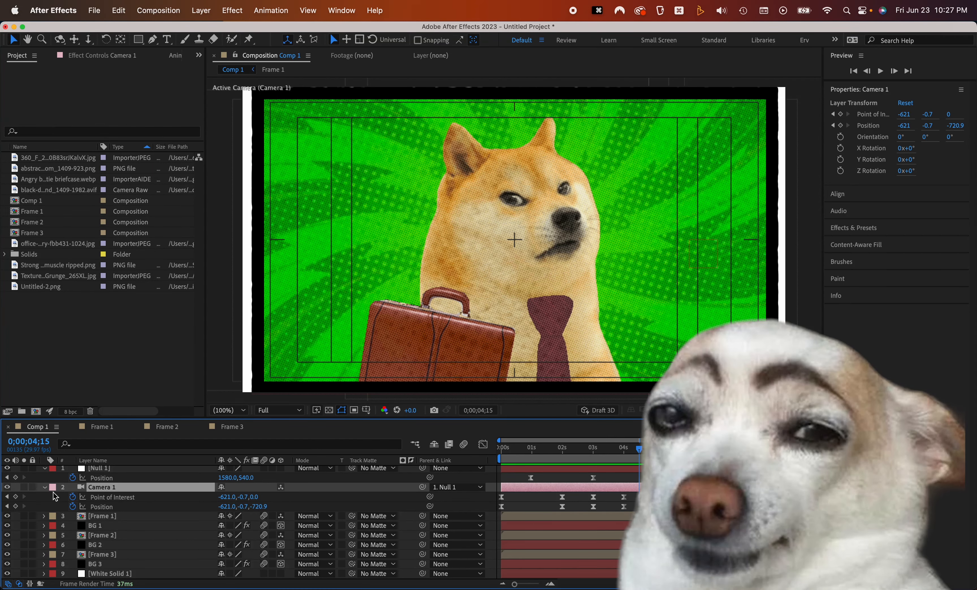
key("super+a")
left_click(44, 488)
left_click(172, 554)
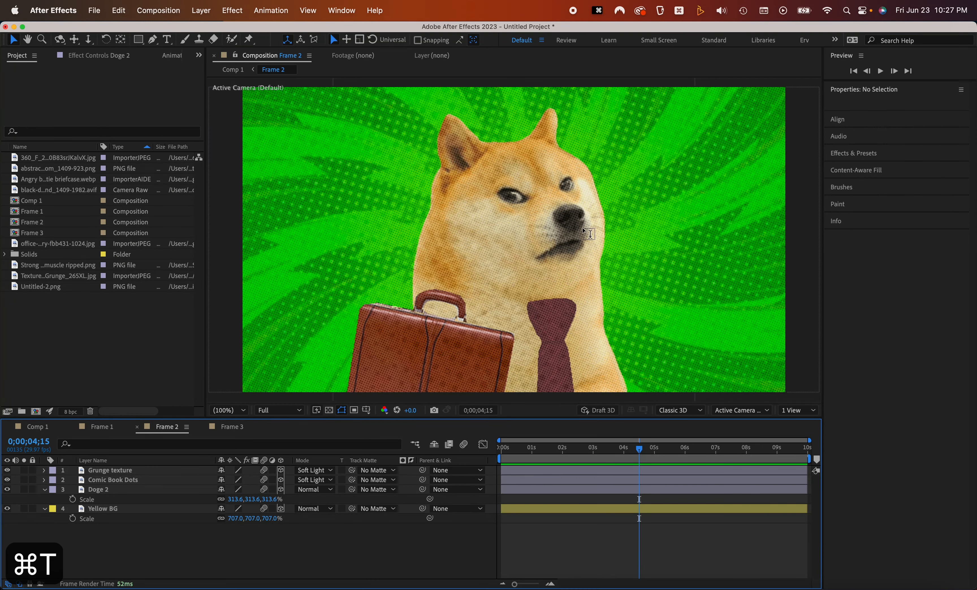
Add a yellow Comic Sans MS Bold text layer reading ANGRY! over the doge and scale it to 237%
left_click(498, 237)
type("angry")
key("cmd+a")
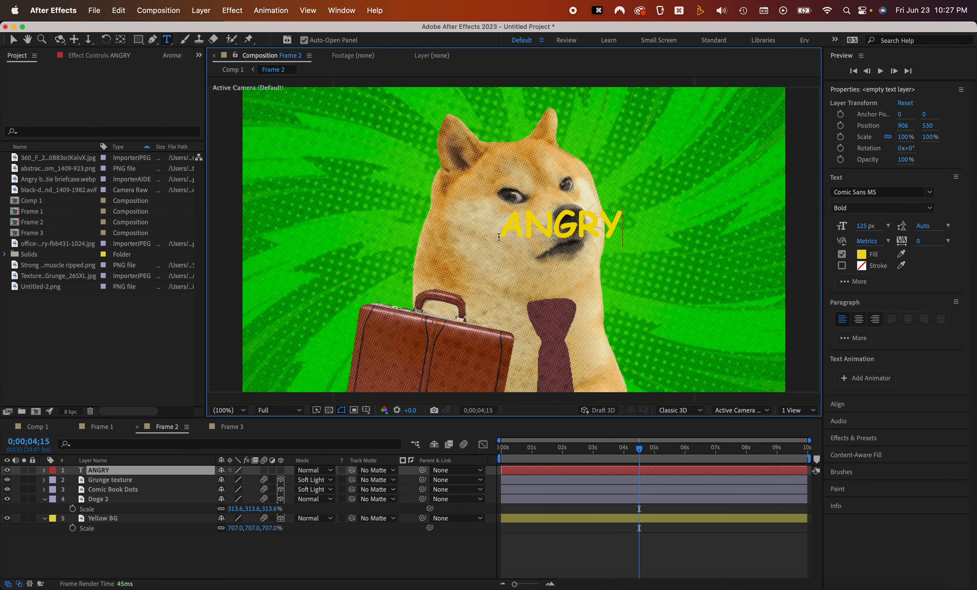
left_click_drag(589, 222, 540, 232)
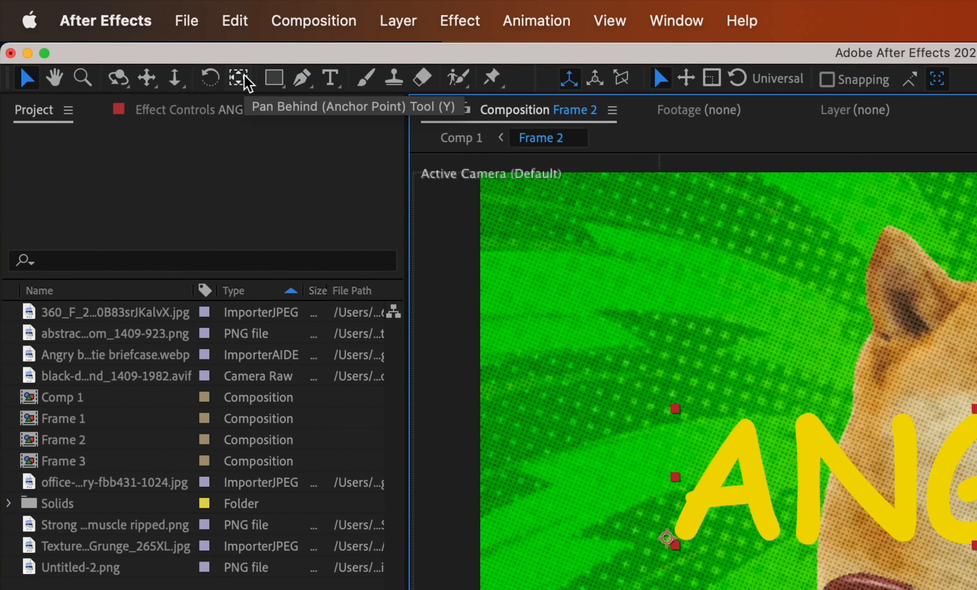
double_click(244, 76, "super")
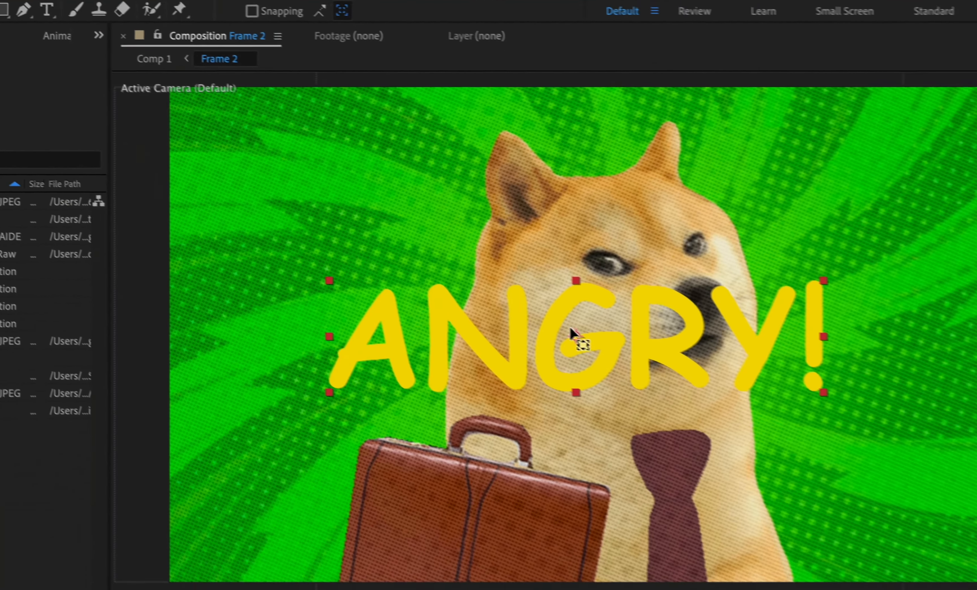
key("v")
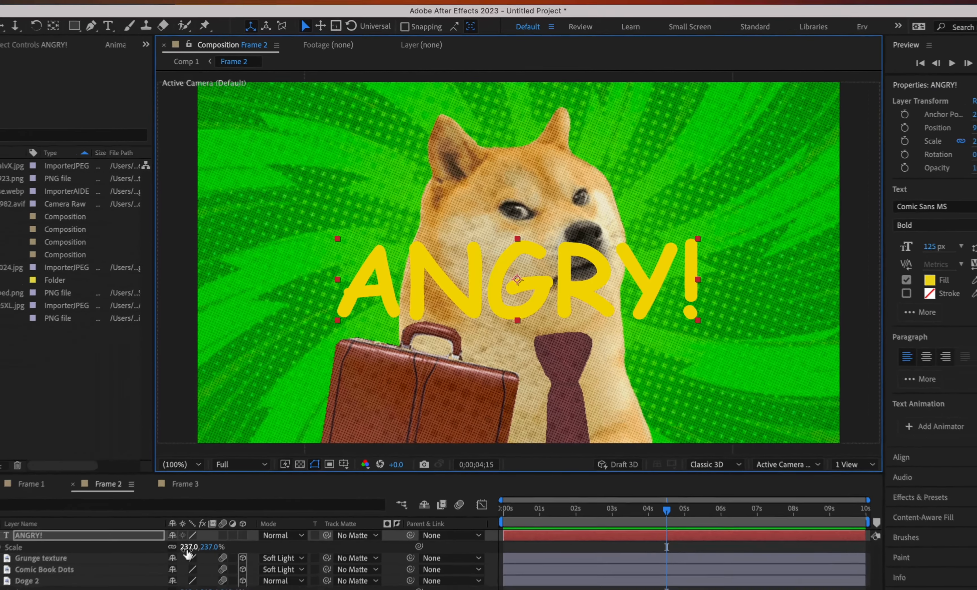
Scale the ANGRY! text to 360% and rotate it about 15 degrees over the doge
left_click_drag(236, 480, 297, 474)
key("w")
left_click_drag(735, 246, 662, 293)
key("v")
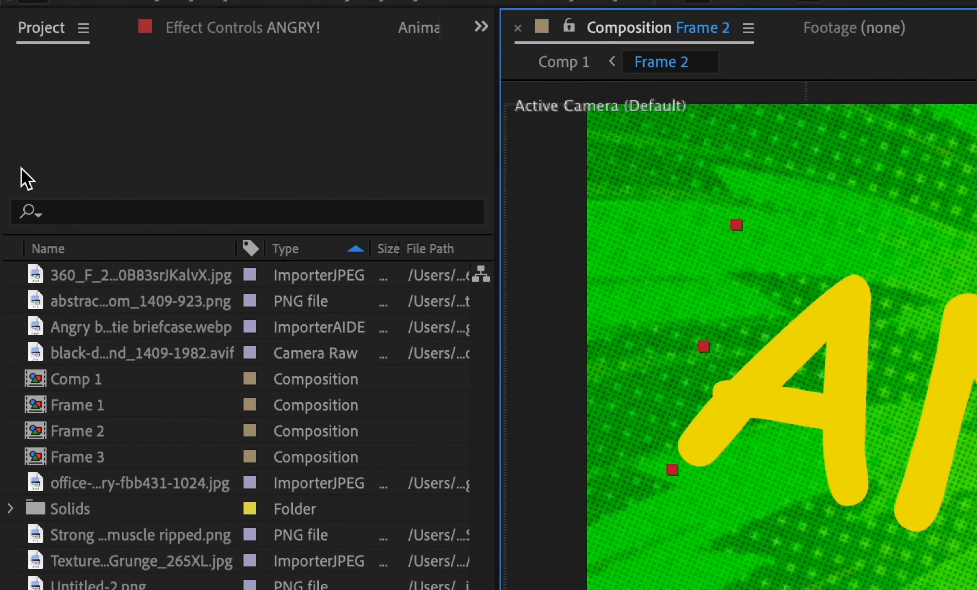
Apply the Animation Composer preset Overshoot Position & Rotate & Scale Characters to the ANGRY! text layer
scroll(131, 29, "down", 2)
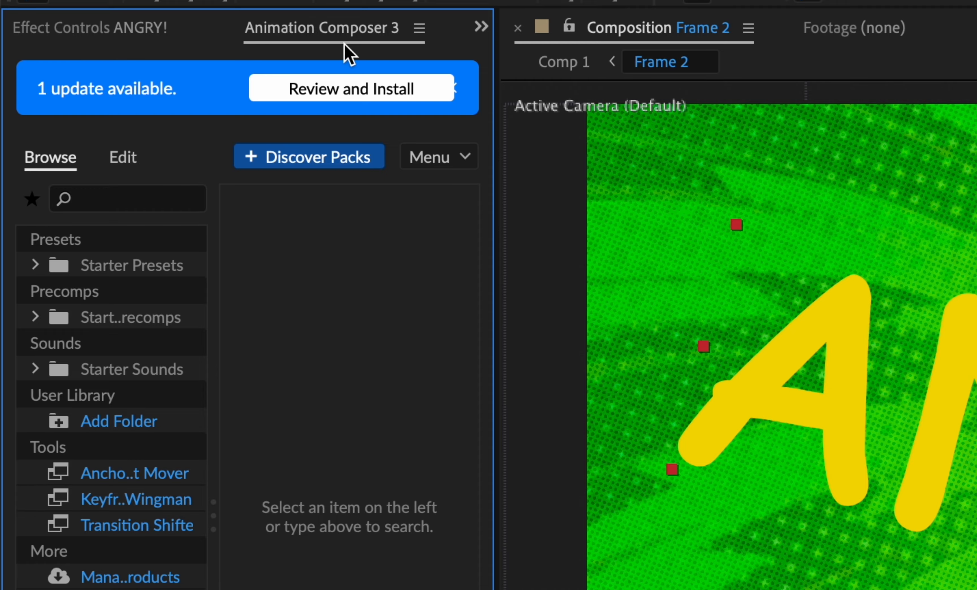
left_click(128, 270)
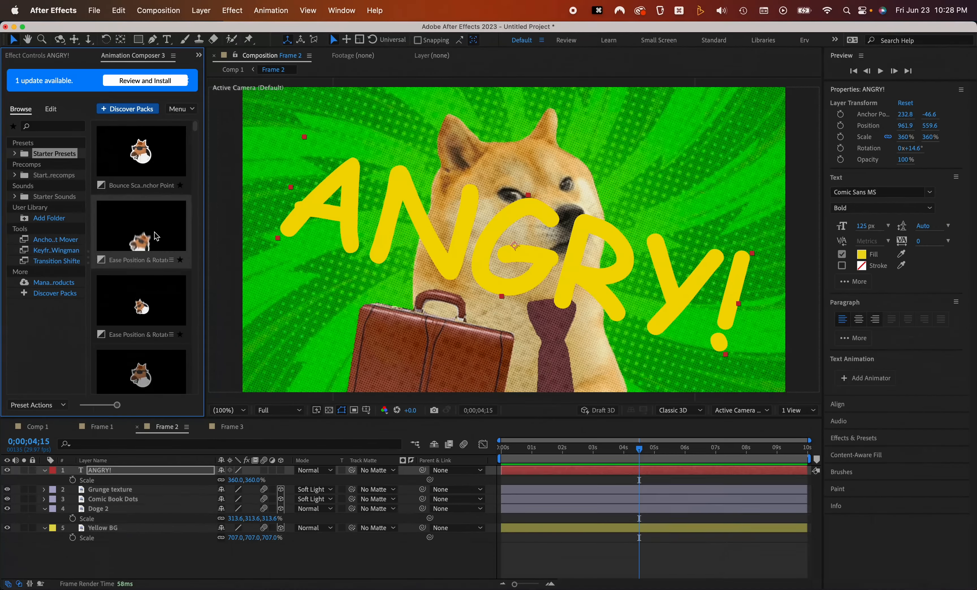
key("grave")
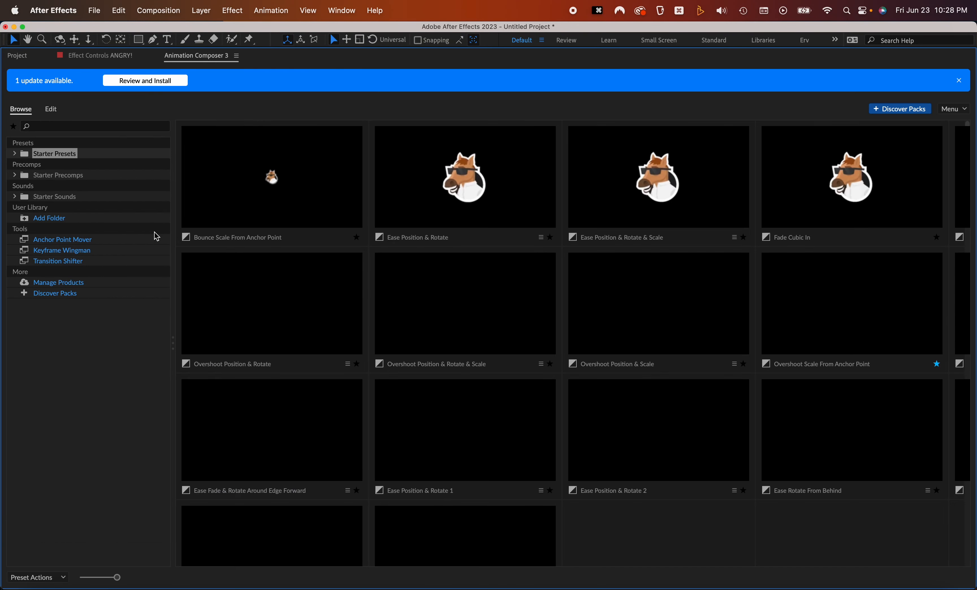
scroll(533, 293, "down", 10)
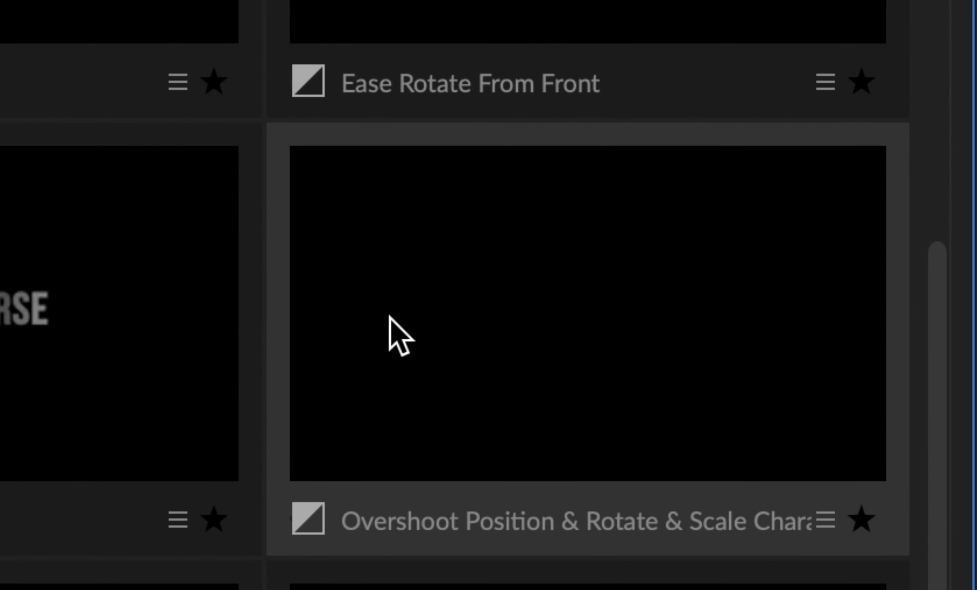
double_click(413, 366)
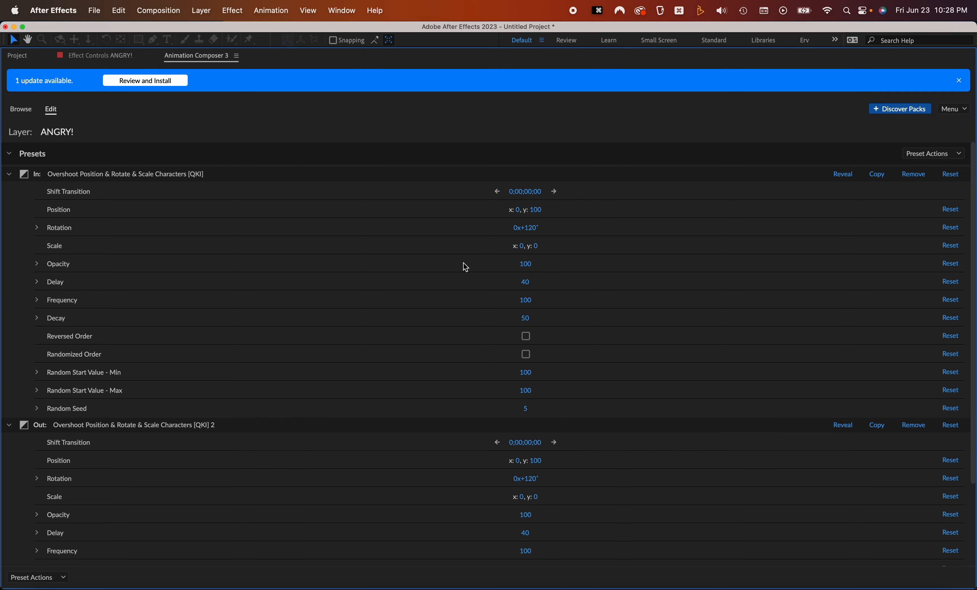
key("grave")
scroll(139, 501, "down", 5)
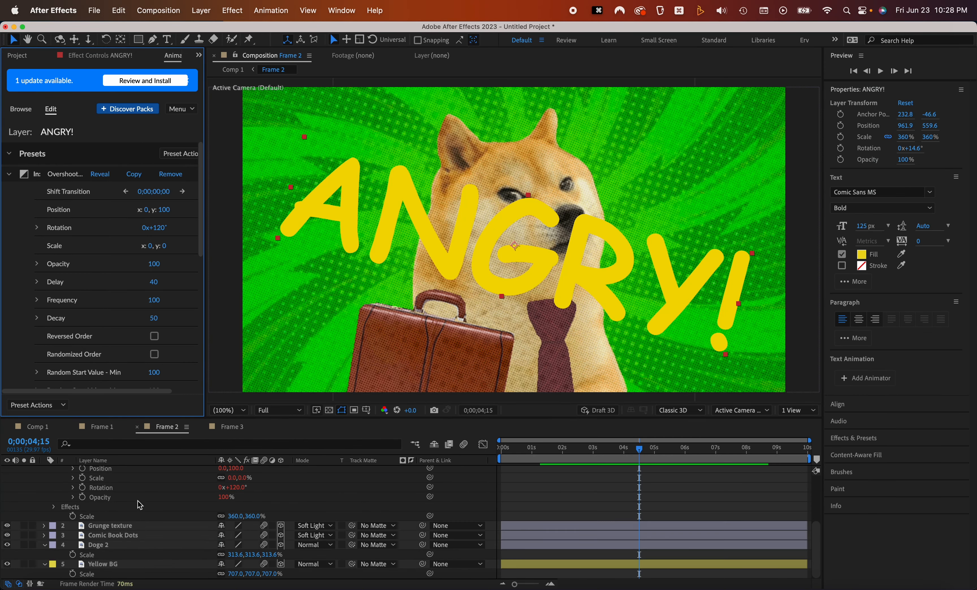
scroll(80, 504, "up", 6)
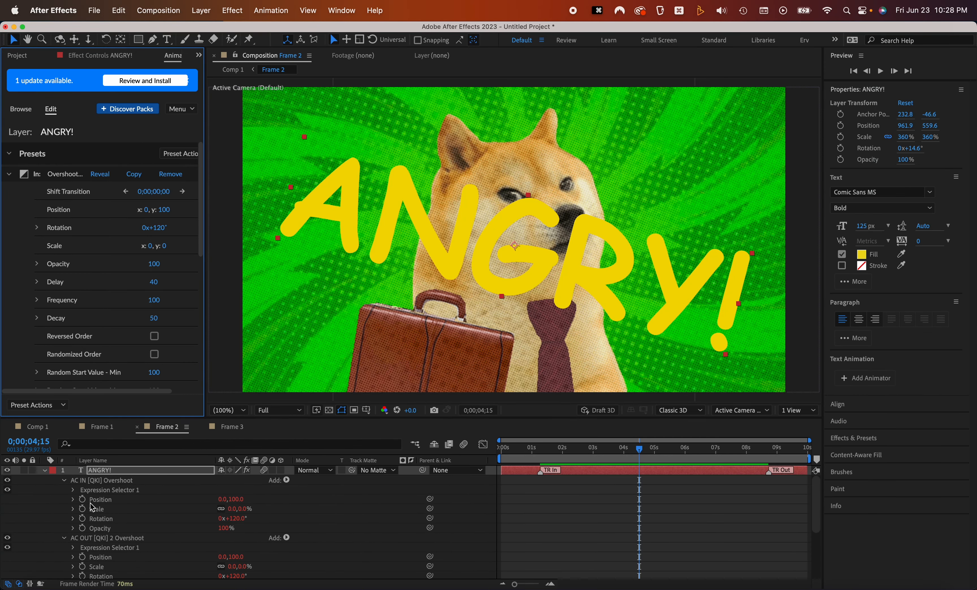
Enable 3D for the ANGRY! text layer in Frame 2
left_click(45, 471)
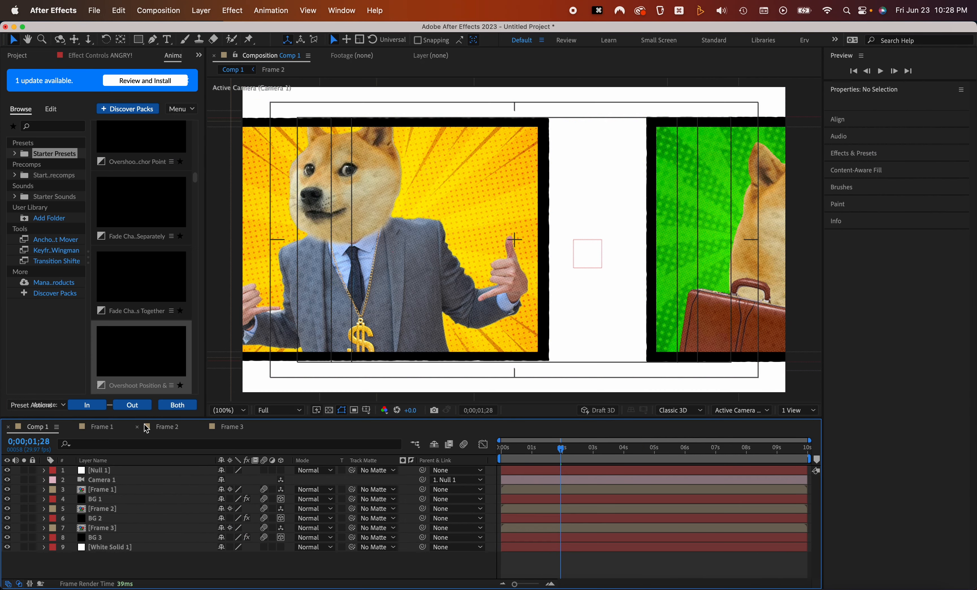
left_click_drag(561, 449, 571, 448)
left_click(171, 429)
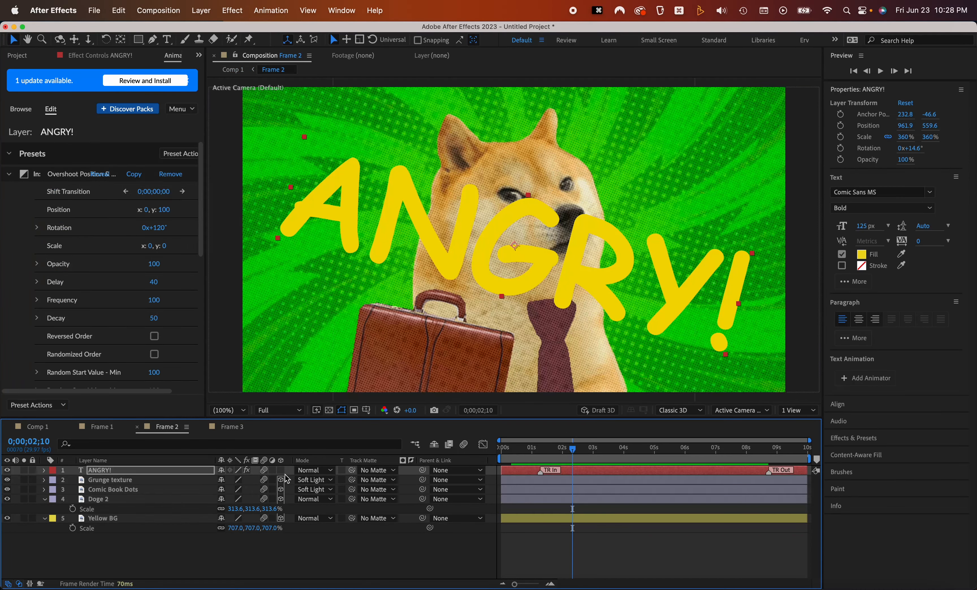
left_click(281, 470)
left_click_drag(549, 448, 588, 446)
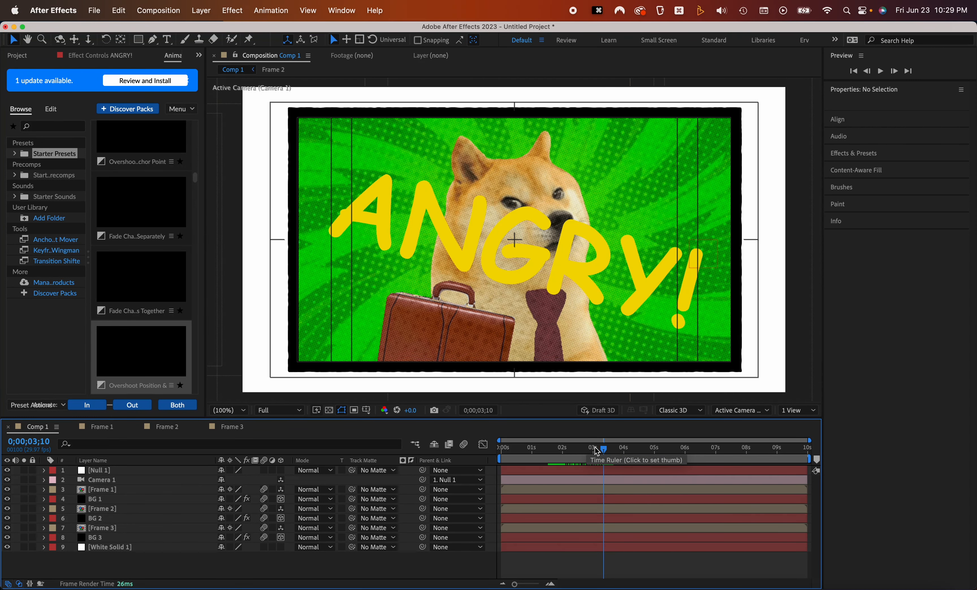
Open Frame 2, return to Comp 1 and preview the text animation through the camera
left_click(602, 449)
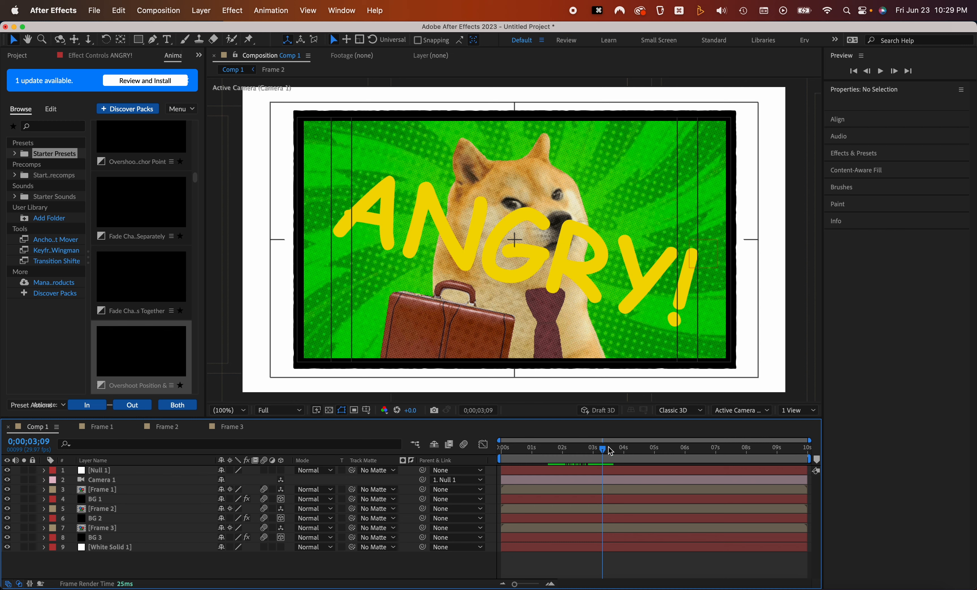
double_click(118, 506)
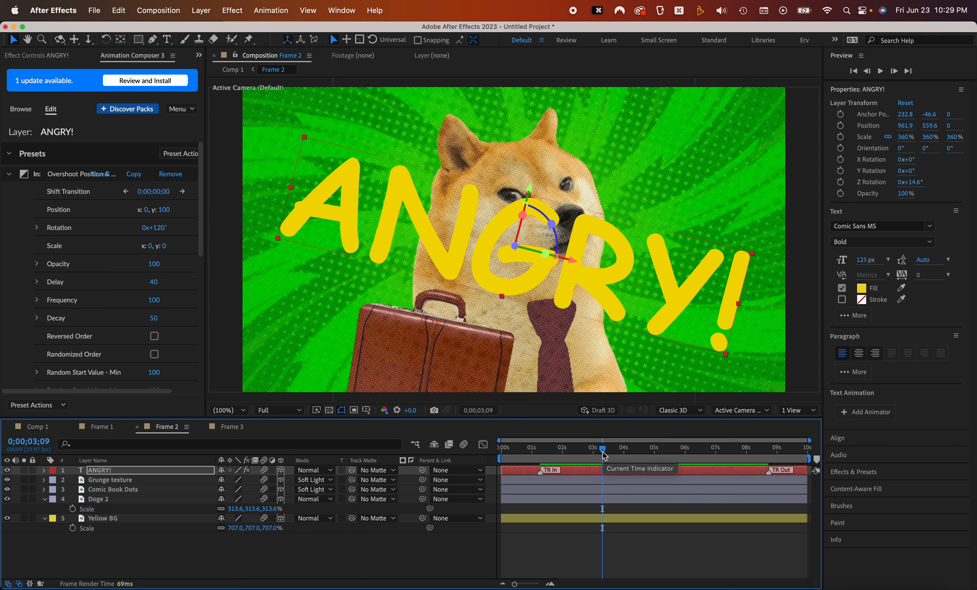
left_click_drag(529, 472, 586, 452)
key("shift+Escape")
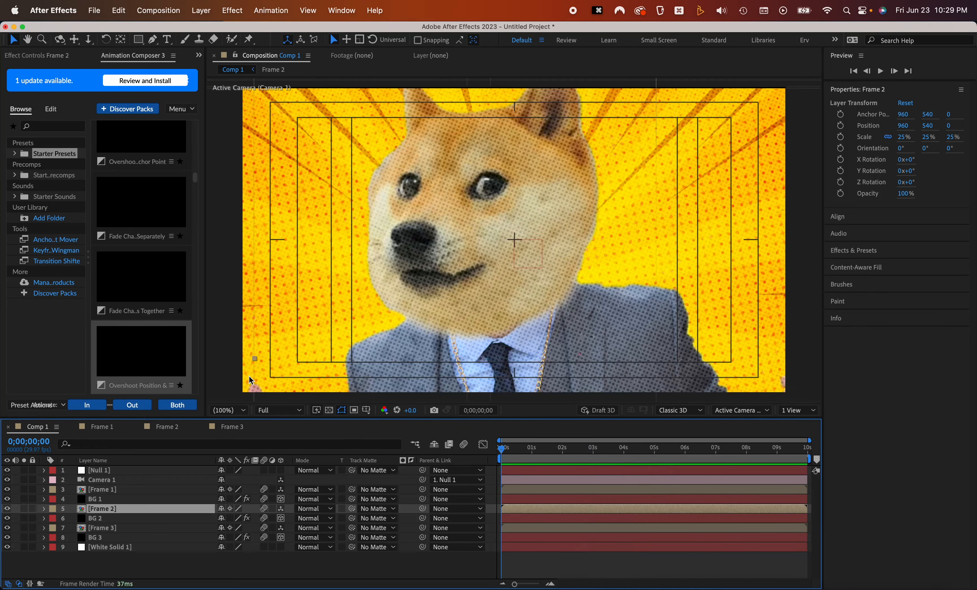
key("space")
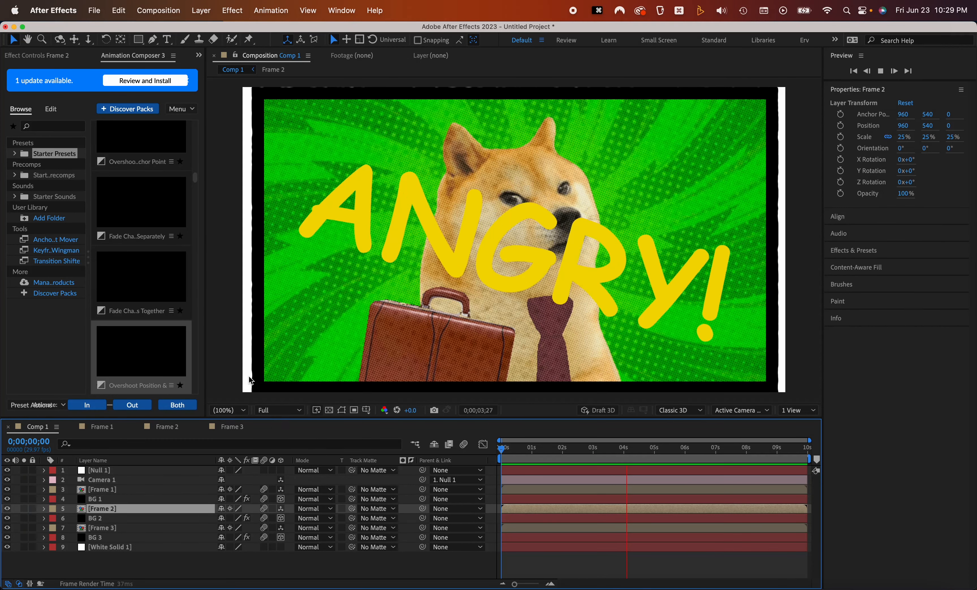
Add a Null 1 position keyframe at about 4 s and move the null to x 2208 near 5 s to slide the camera onto Frame 3
left_click(131, 480)
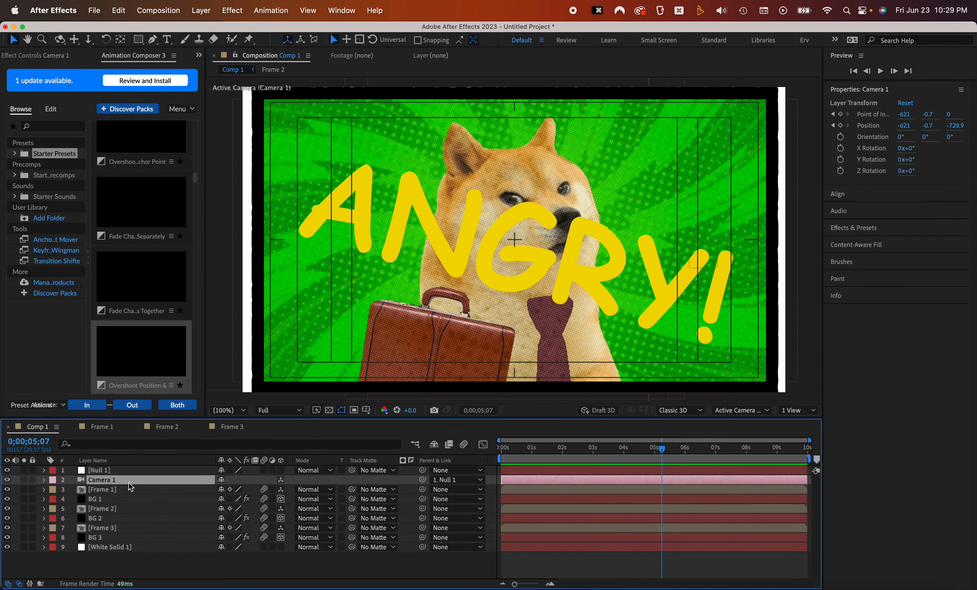
key("u")
left_click(137, 472)
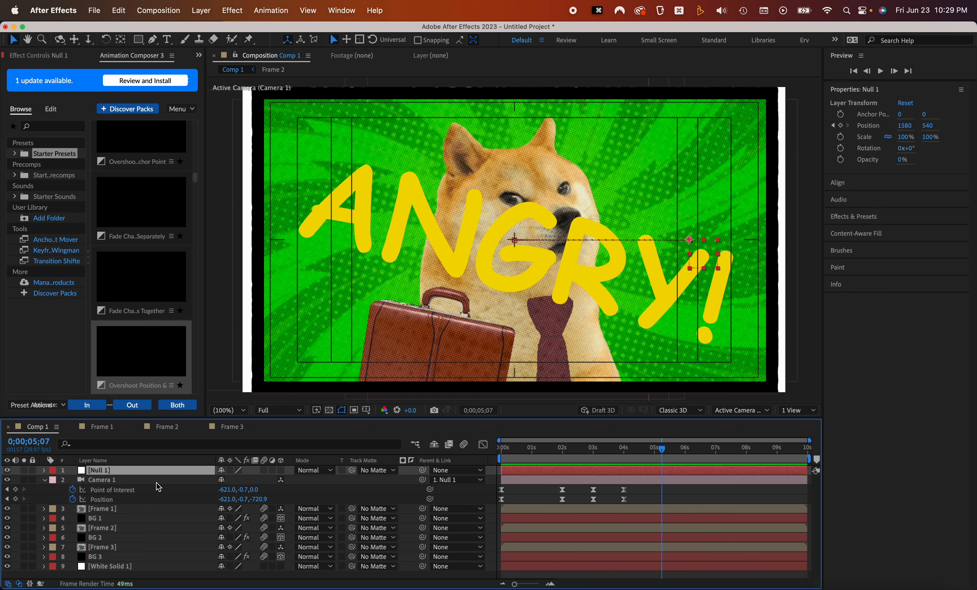
key("u")
left_click_drag(637, 453, 621, 453)
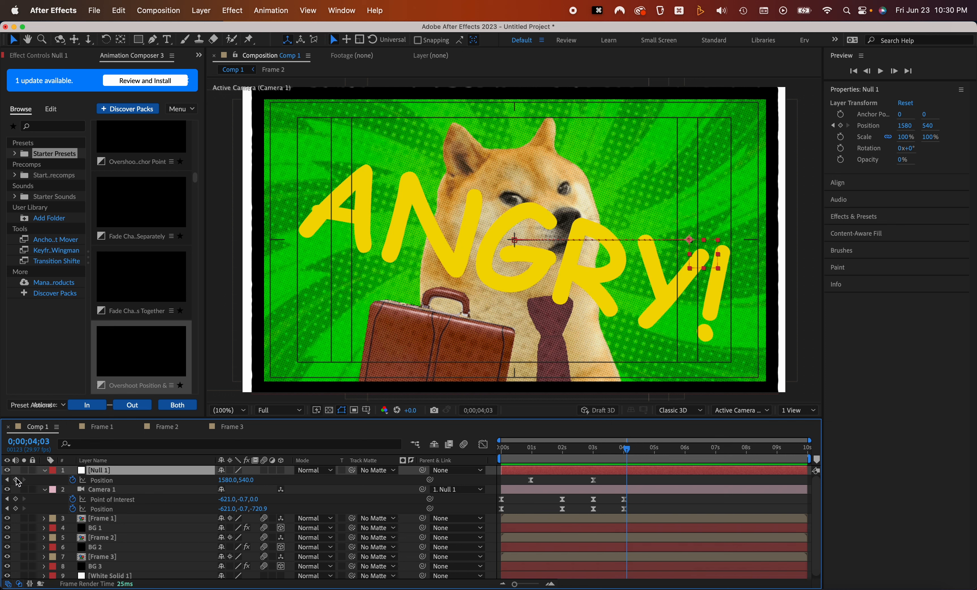
left_click(16, 480)
left_click_drag(632, 459, 649, 453)
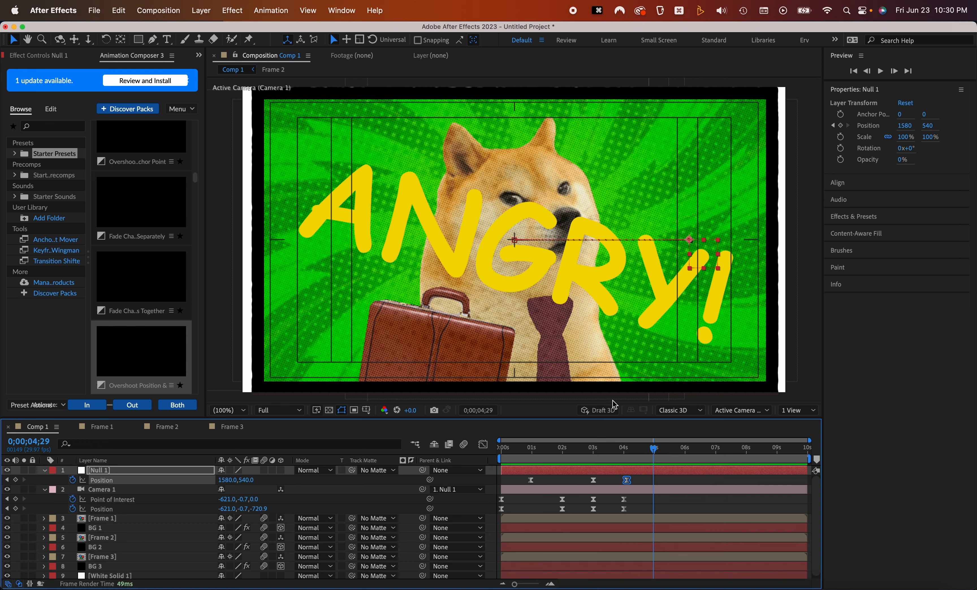
left_click_drag(706, 255, 879, 252)
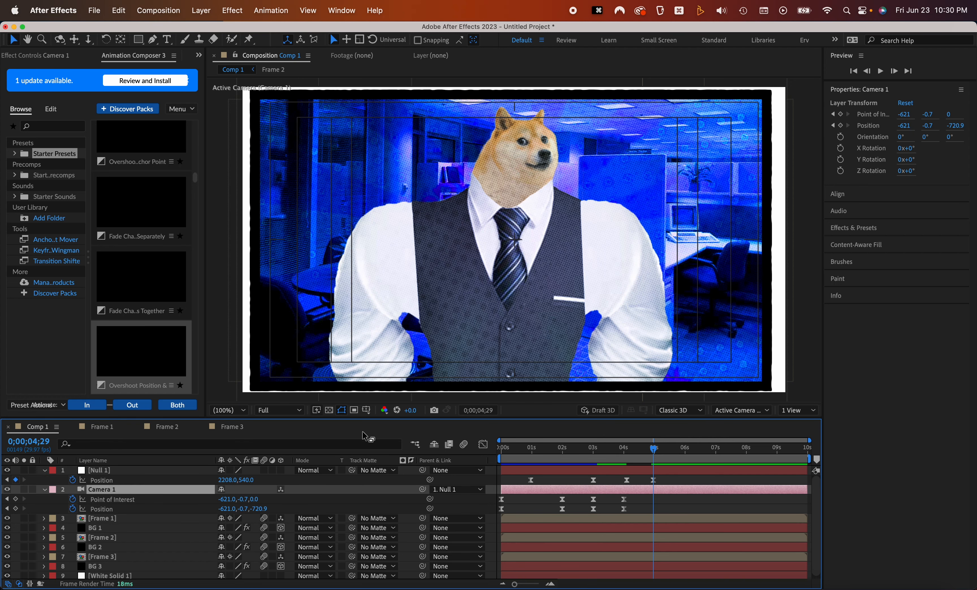
Hide Camera 1 to view all three panels from the default camera
left_click_drag(531, 207, 516, 193)
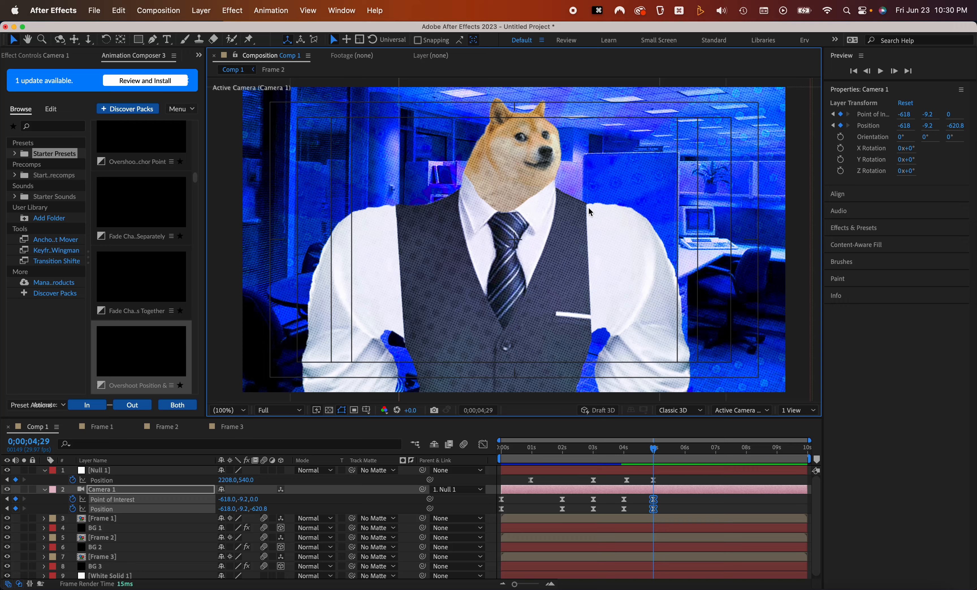
mouse_move(560, 181)
left_mouse_down()
mouse_move(549, 182)
mouse_move(553, 174)
mouse_move(577, 179)
mouse_move(567, 184)
left_mouse_up()
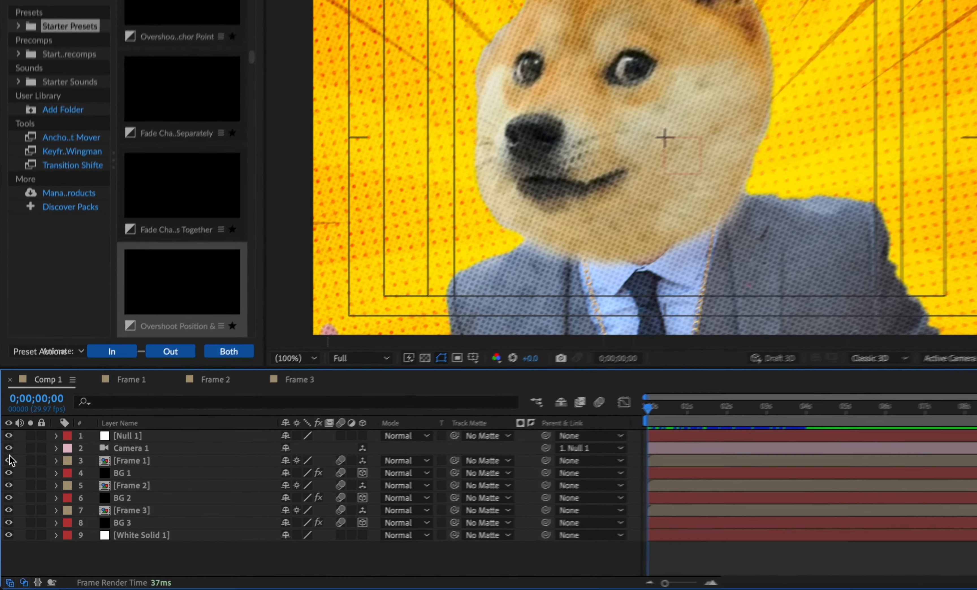
left_click(7, 480)
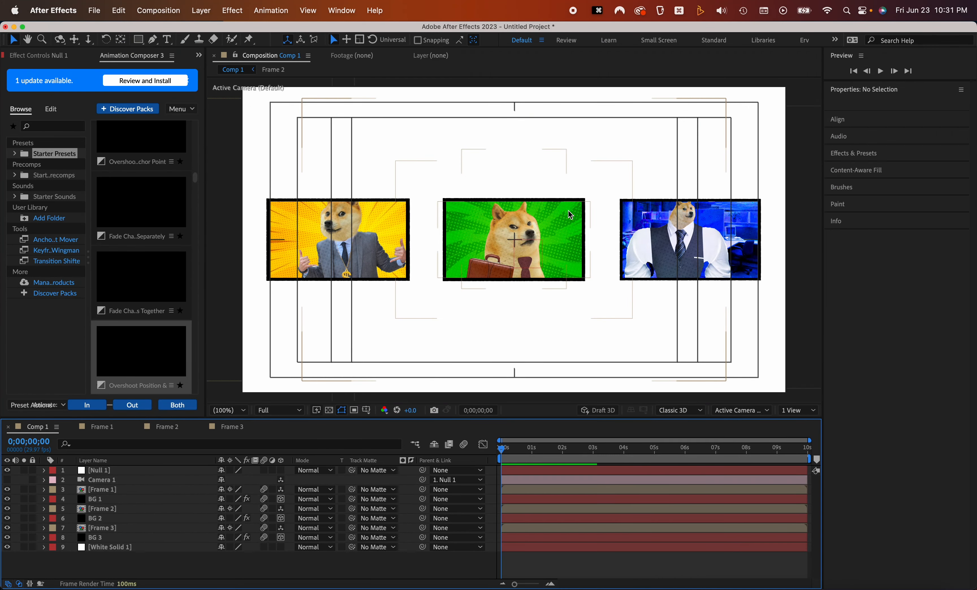
Import the yellow comic burst graphic from Finder into Comp 1
key("super+Tab")
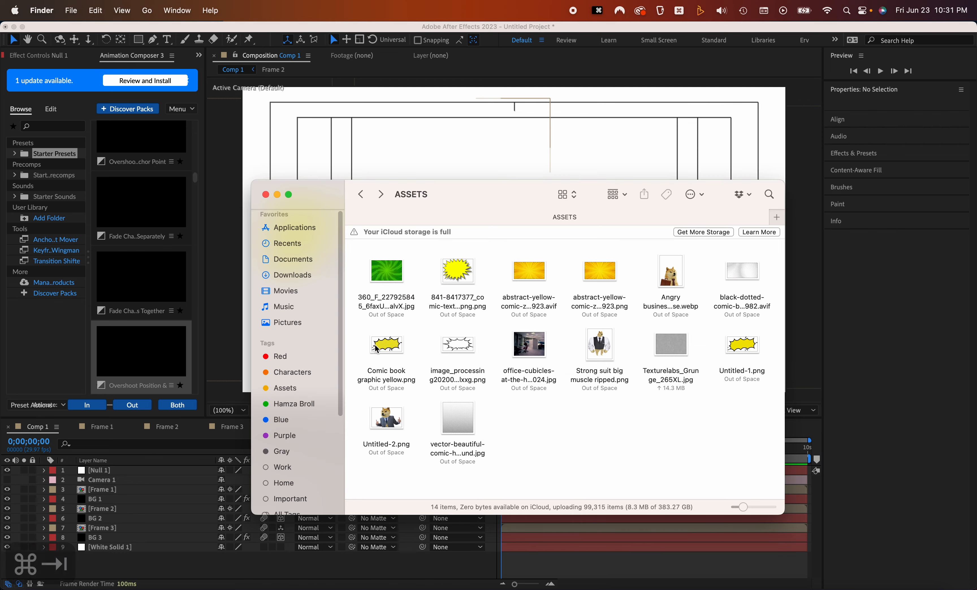
left_click_drag(767, 357, 95, 473)
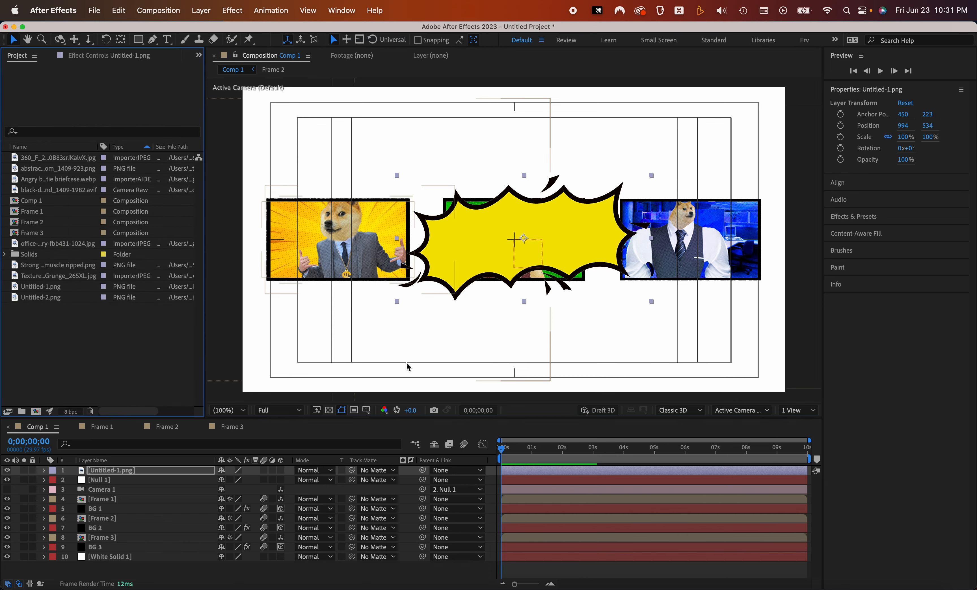
key("super+Tab")
left_click_drag(376, 338, 119, 475)
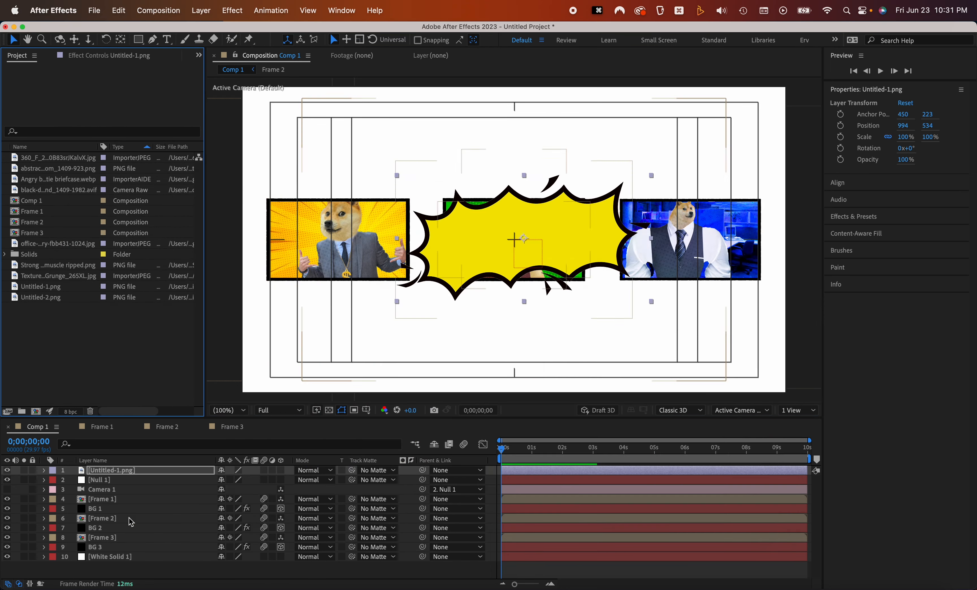
left_click_drag(420, 240, 320, 218)
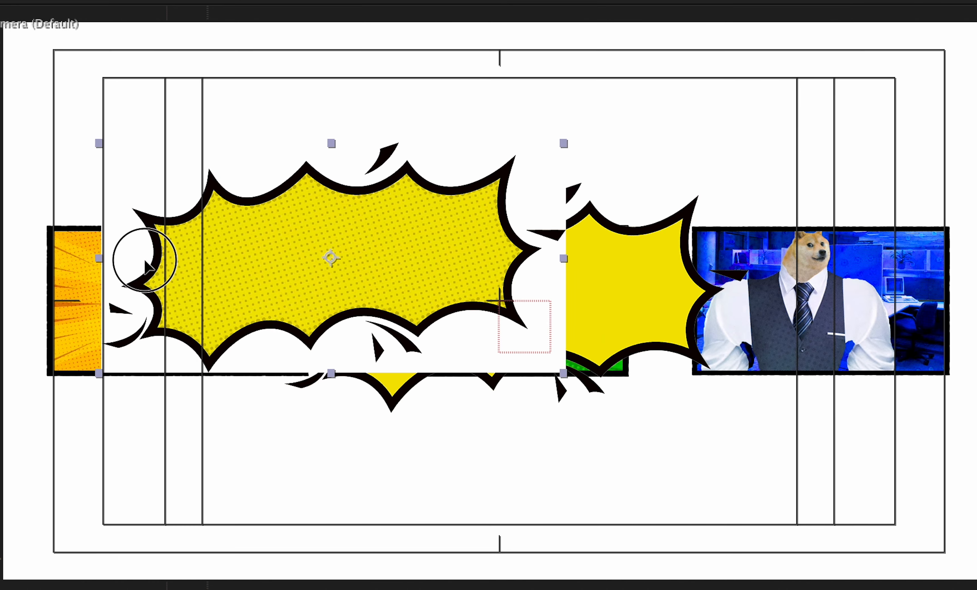
left_click_drag(221, 289, 149, 391)
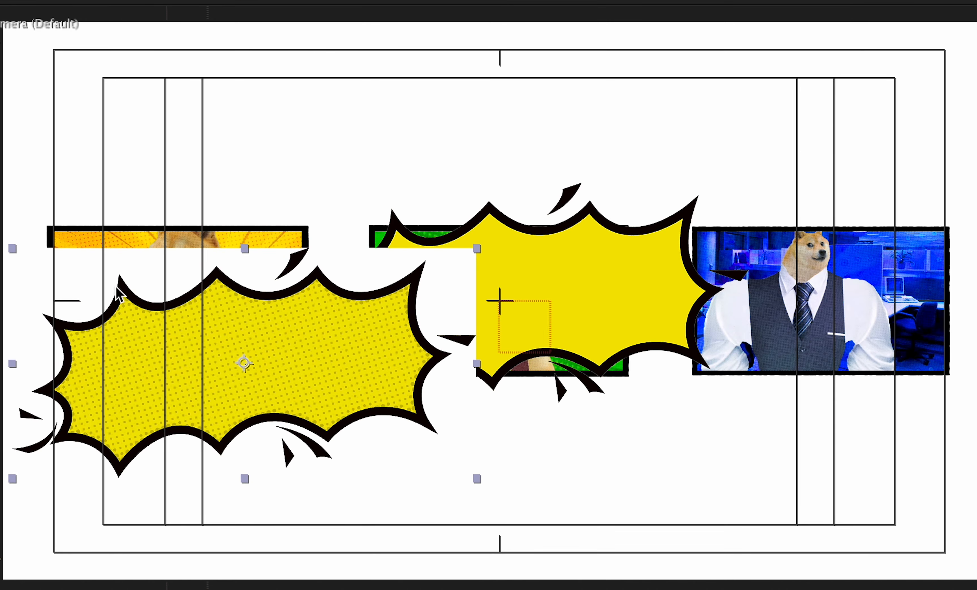
key("super+z")
key("super+z")
key("super+z")
Move the yellow burst over Frame 1, make it a 3D layer and scale it to 34%
left_click_drag(628, 306, 318, 333)
left_click_drag(414, 258, 418, 258)
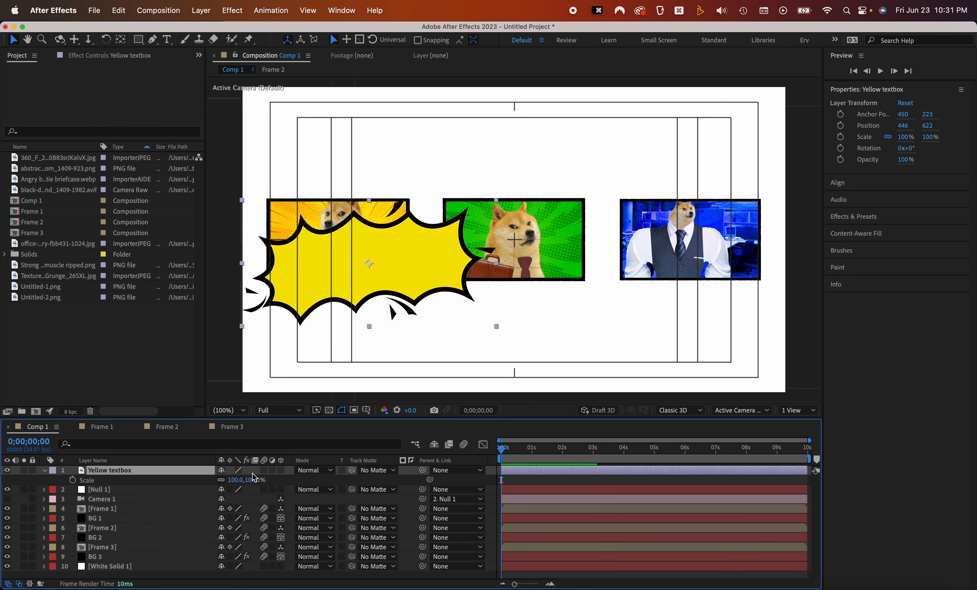
left_click(280, 470)
key("s")
left_click_drag(239, 479, 204, 482)
key("Return")
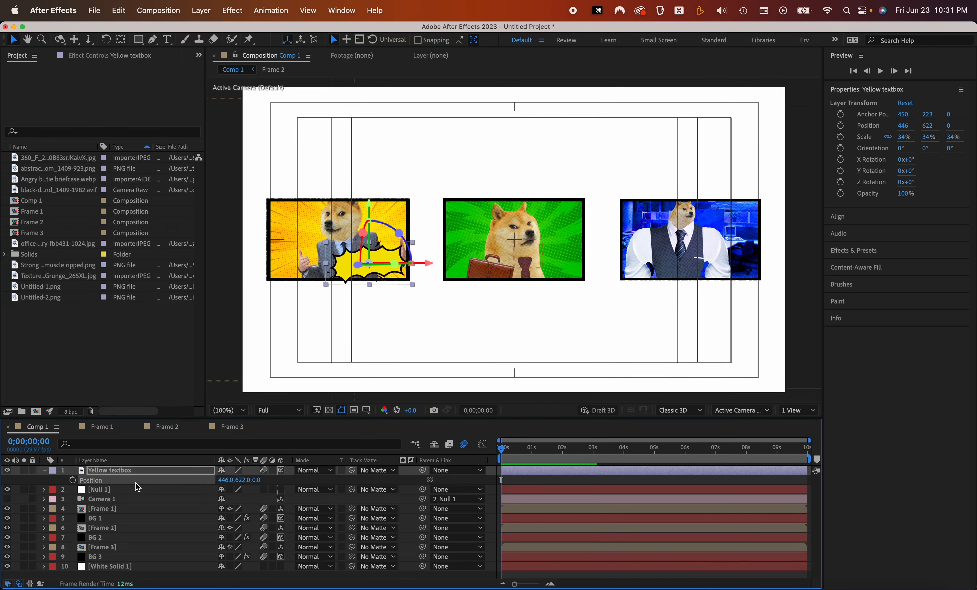
Set the burst's Z position to -200 and nudge it to the lower right of the doge
key("Return")
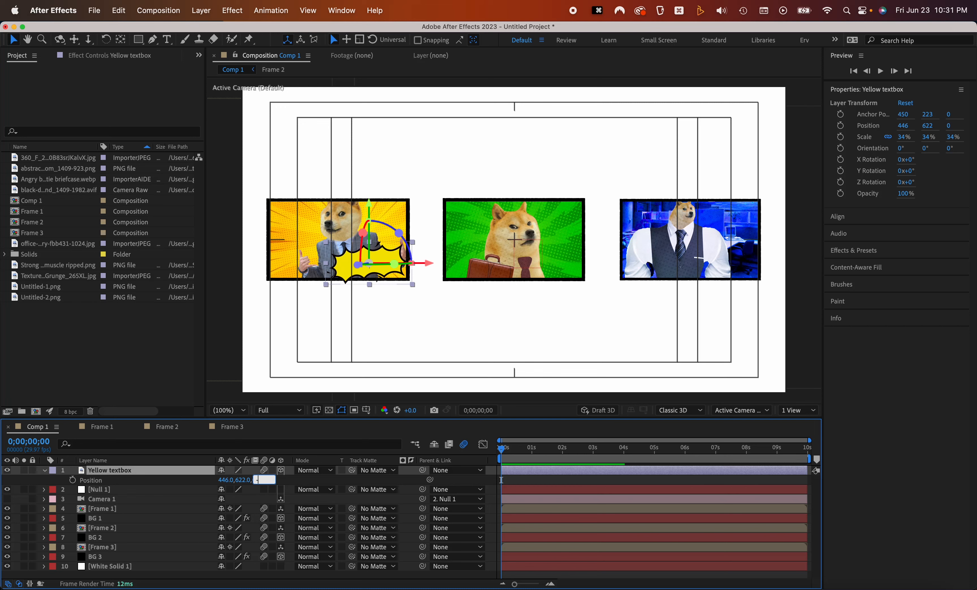
key("Return")
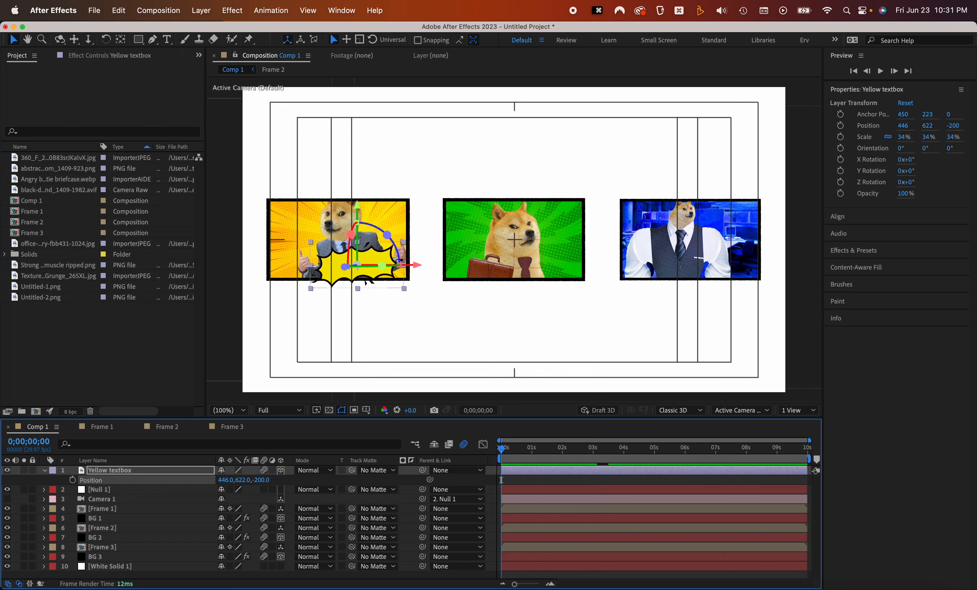
left_click_drag(322, 267, 338, 273)
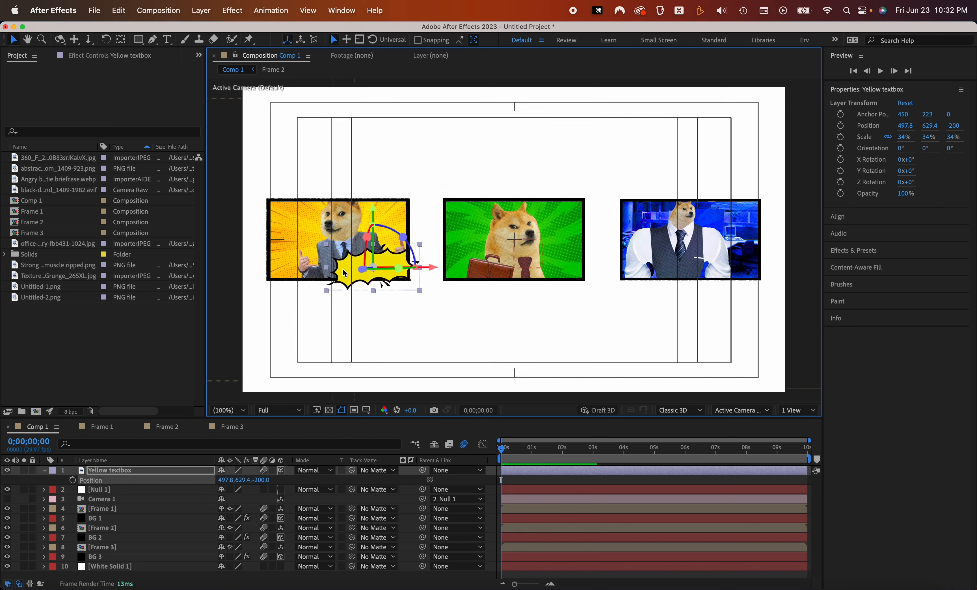
Turn Camera 1 back on and scrub the first second to check the burst through the camera
left_click(7, 499)
mouse_move(502, 449)
left_mouse_down()
mouse_move(527, 448)
mouse_move(517, 447)
left_mouse_up()
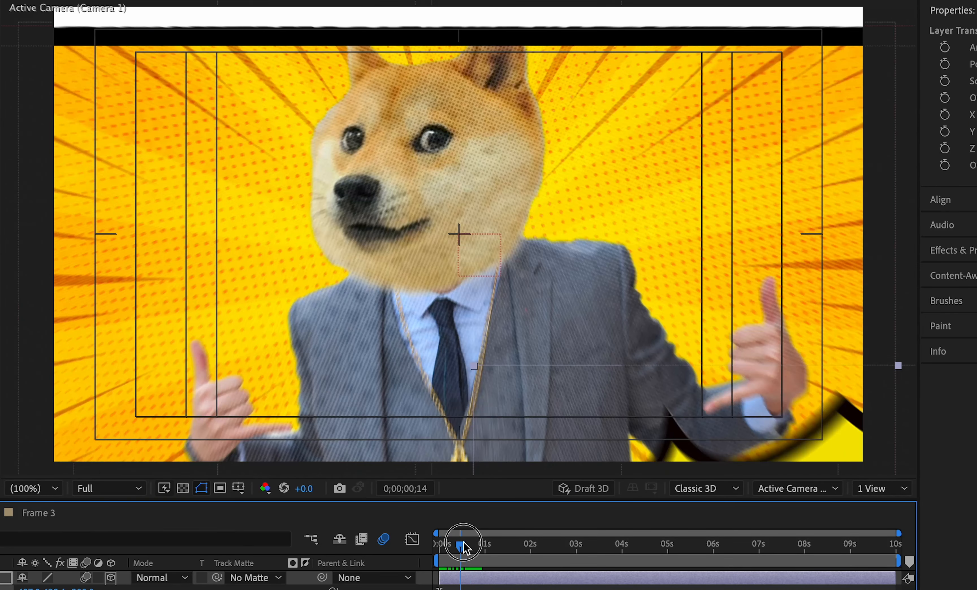
left_click_drag(463, 541, 467, 545)
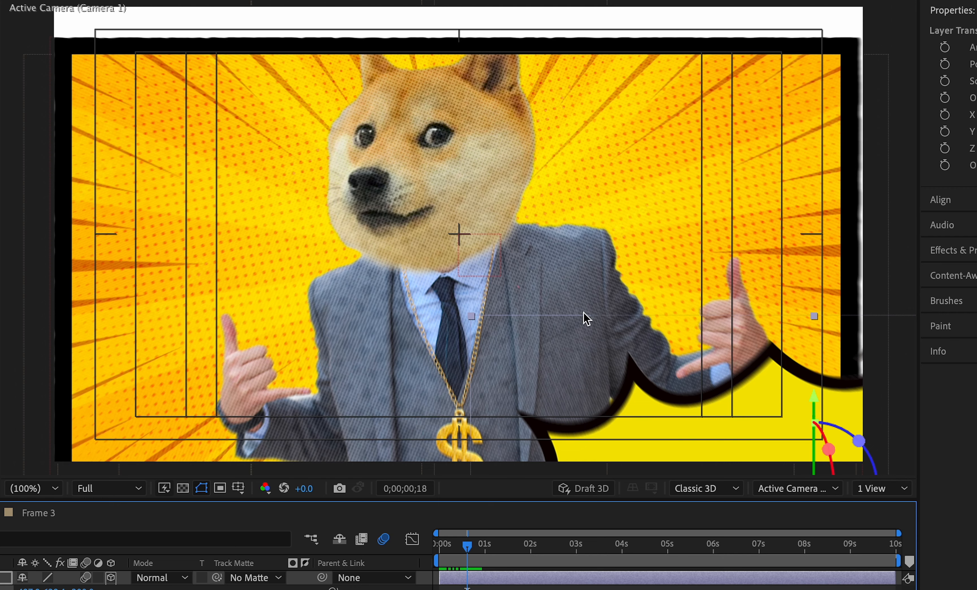
left_click_drag(468, 549, 475, 550)
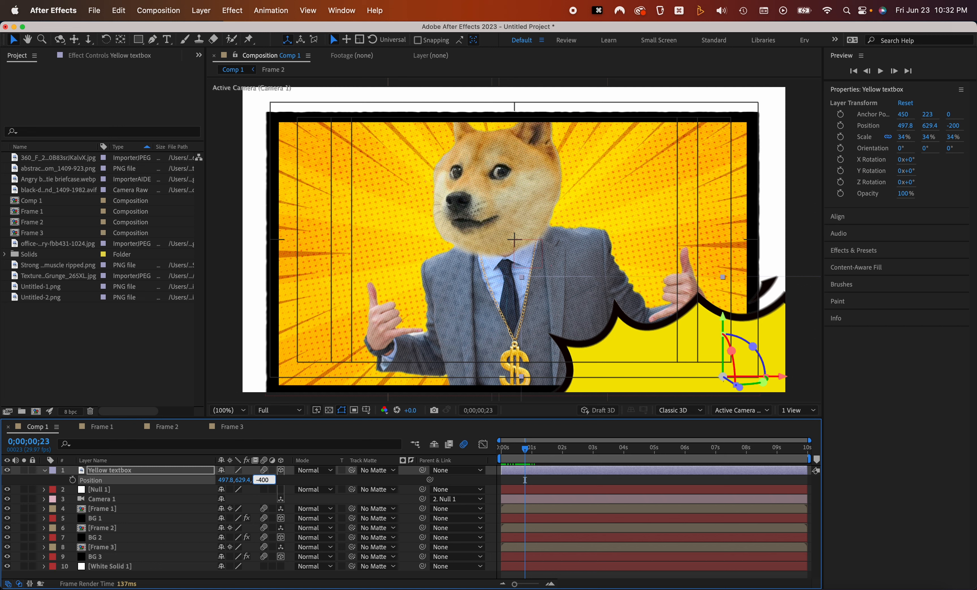
Set the yellow burst's Z position to -400, move it beside the doge's raised hand and scale it down to 14%
key("Return")
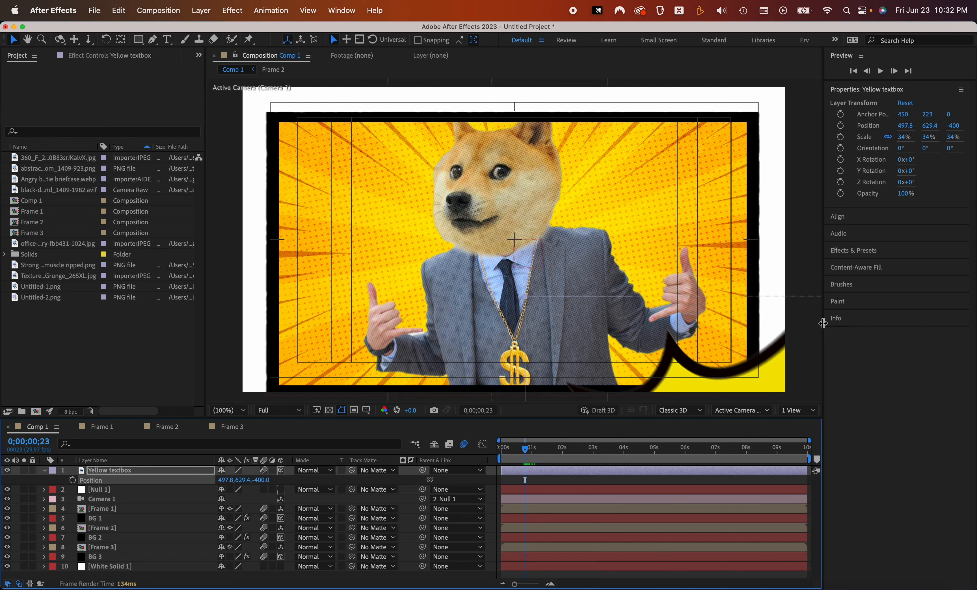
left_click_drag(767, 373, 672, 280)
key("s")
left_click_drag(235, 480, 224, 480)
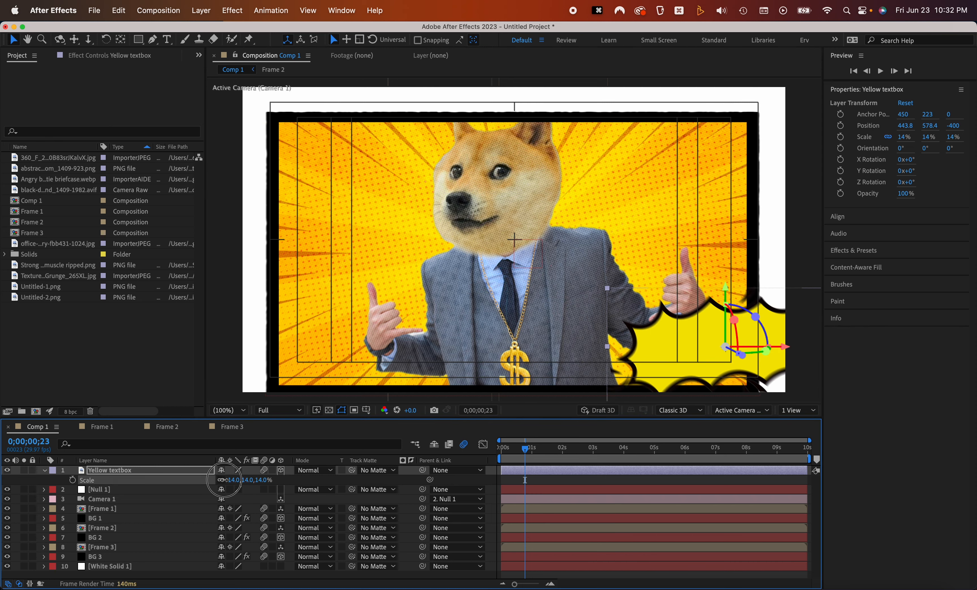
Scrub to about 2 seconds 27 frames and turn off Camera 1 to view all three frames
left_click_drag(517, 448, 590, 446)
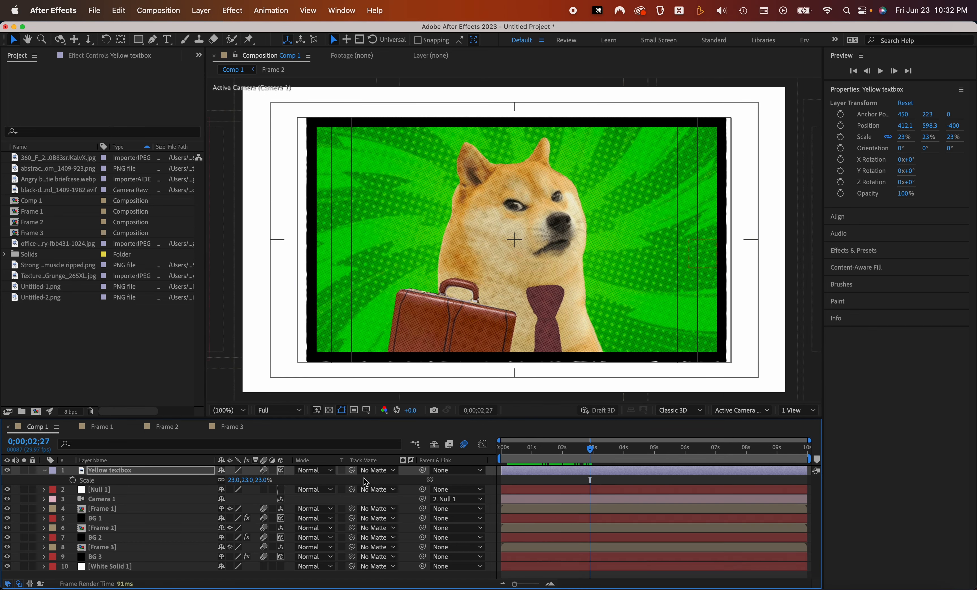
left_click(7, 499)
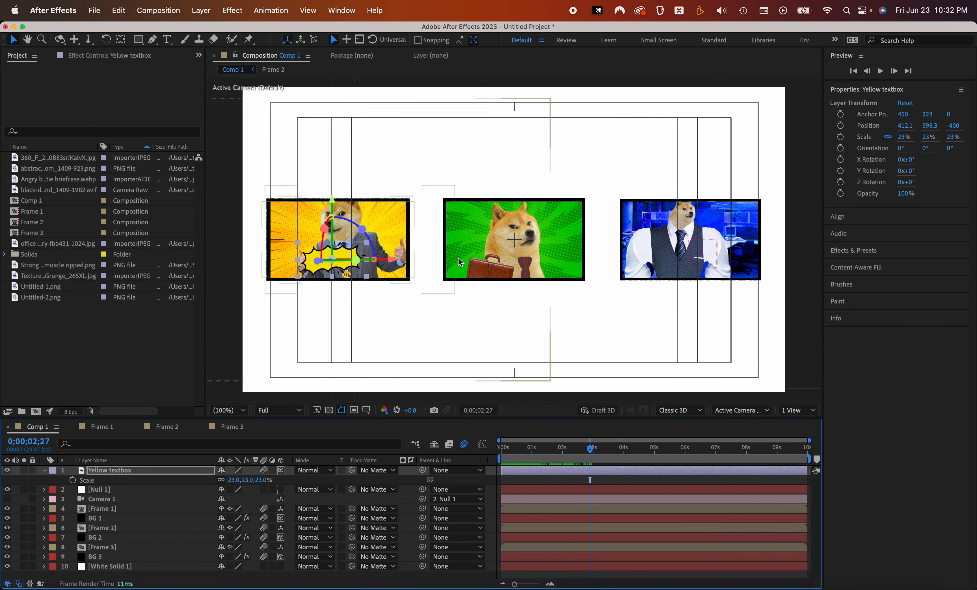
Import the white comic burst graphic from Finder into Comp 1 and reposition it in the viewer
key("super+Tab")
left_click_drag(408, 327, 137, 475)
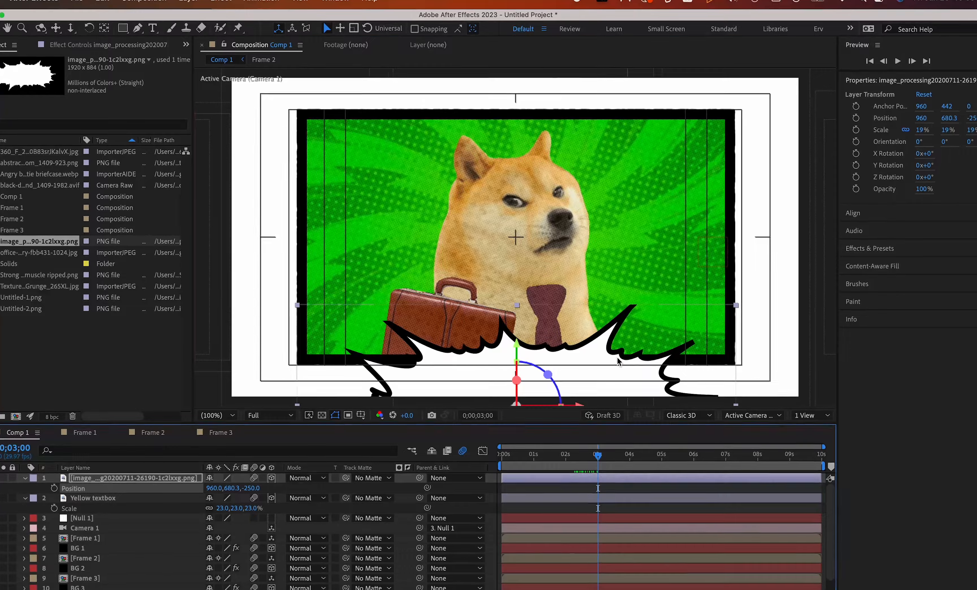
left_click_drag(617, 359, 609, 319)
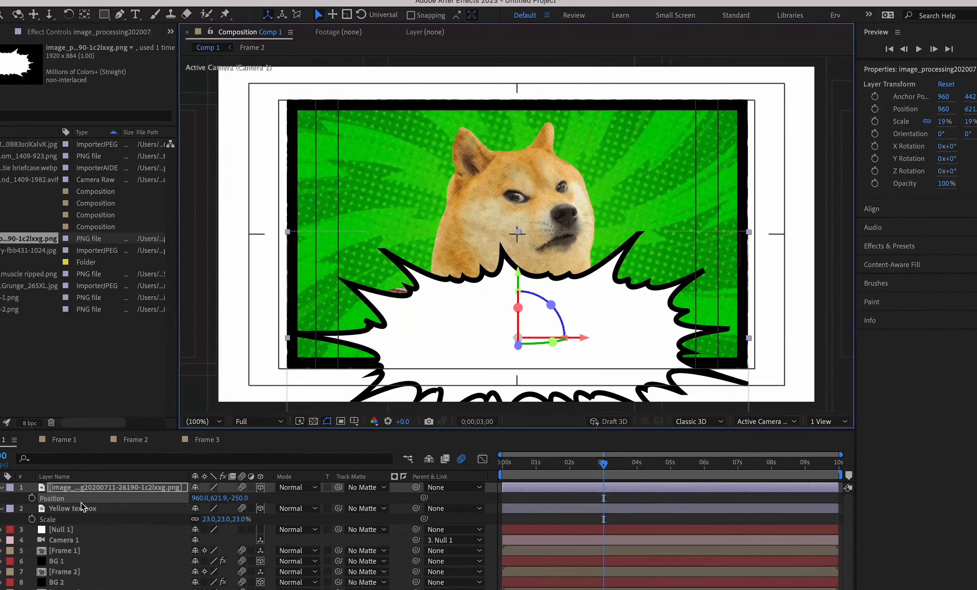